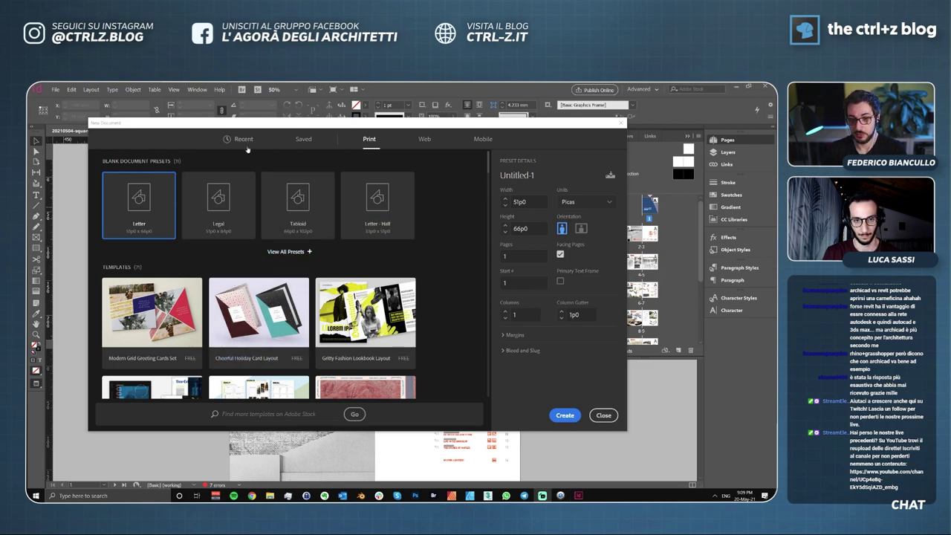
Choose the A4 print preset for the new document and set its units to millimetres.
{"action": "left_click", "coordinate": [304, 140]}
{"action": "left_click", "coordinate": [368, 140]}
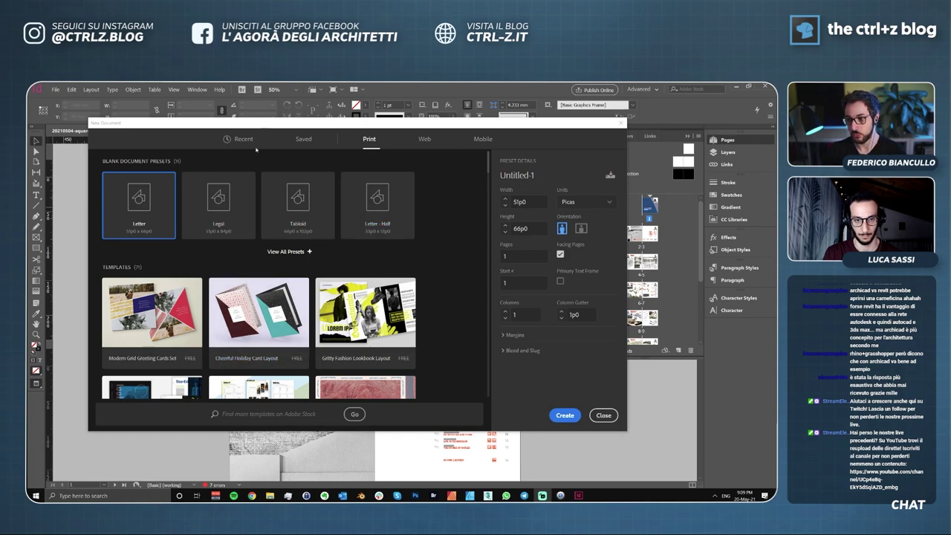
{"action": "left_click", "coordinate": [589, 202]}
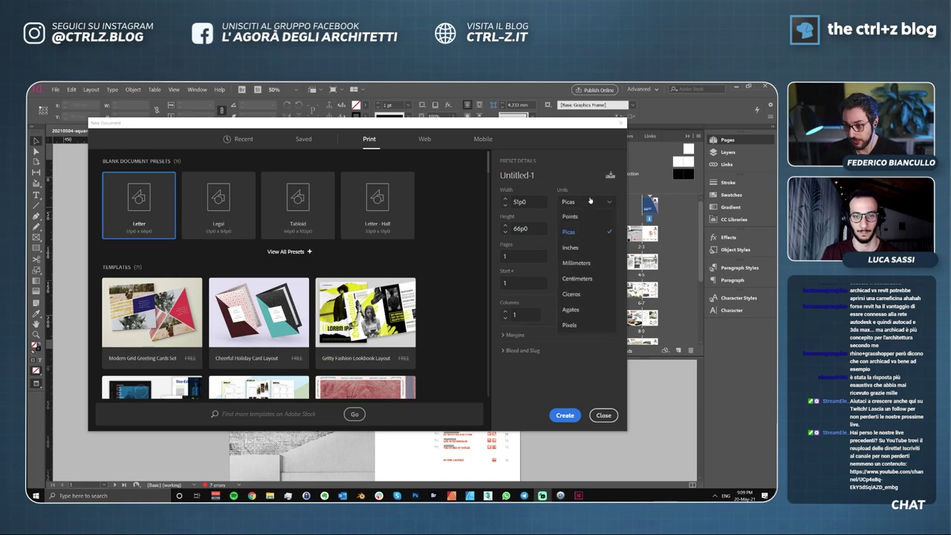
{"action": "left_click", "coordinate": [576, 263]}
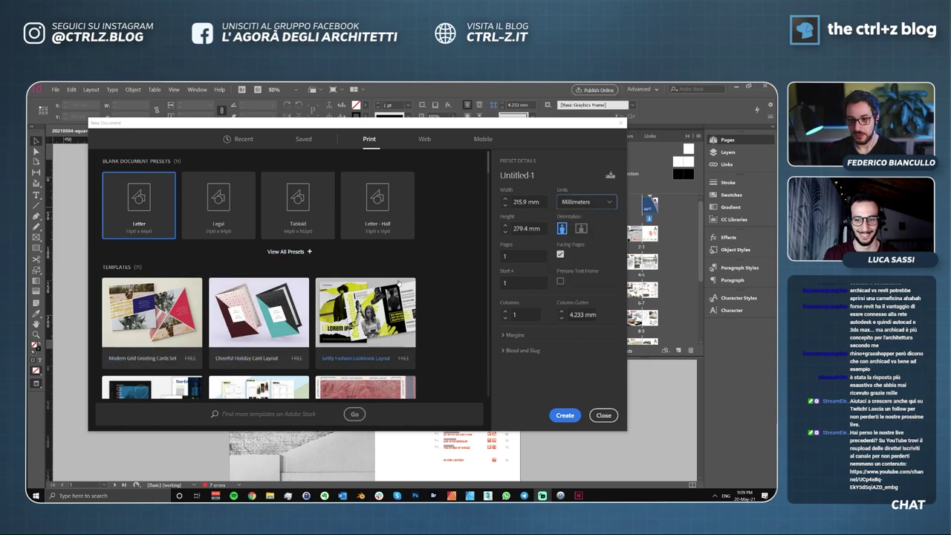
{"action": "left_click", "coordinate": [290, 251]}
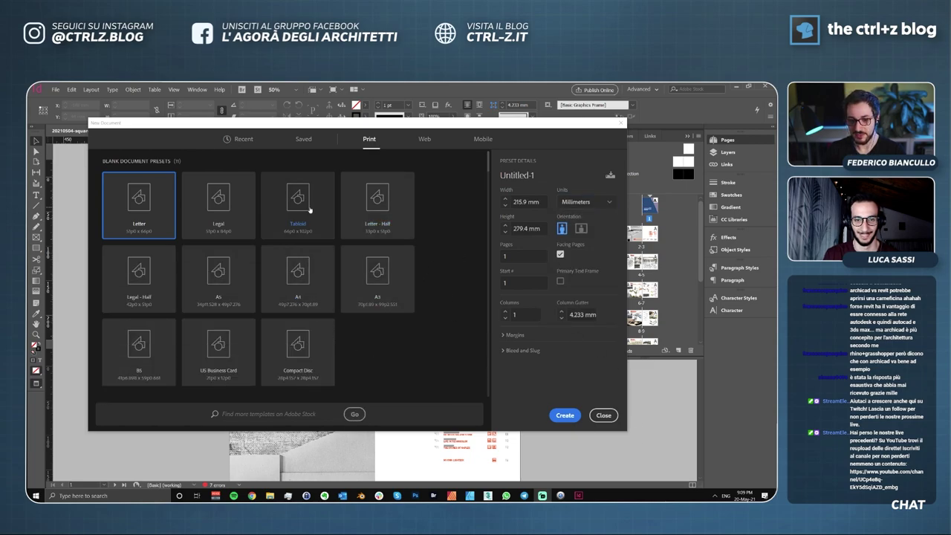
{"action": "left_click", "coordinate": [311, 279]}
{"action": "left_click", "coordinate": [606, 204]}
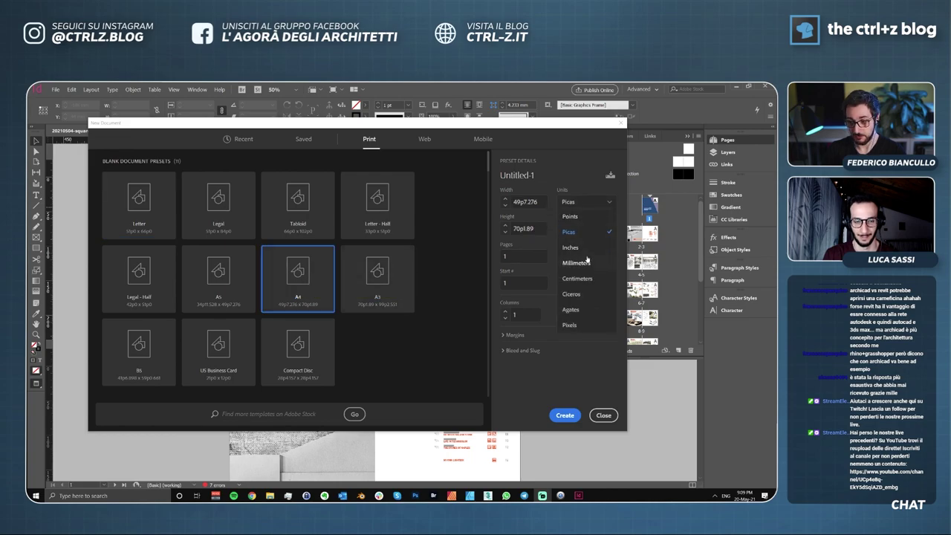
{"action": "left_click", "coordinate": [581, 264]}
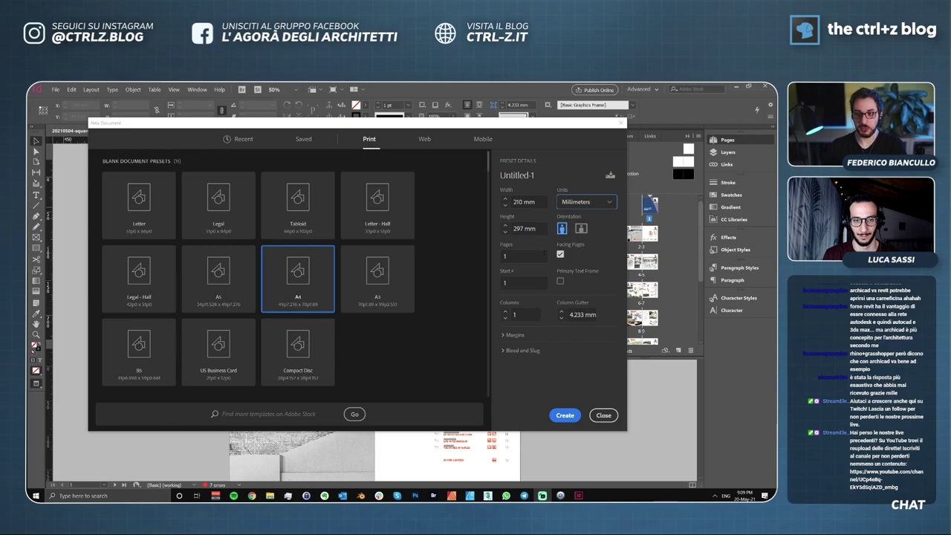
{"action": "left_click", "coordinate": [524, 202]}
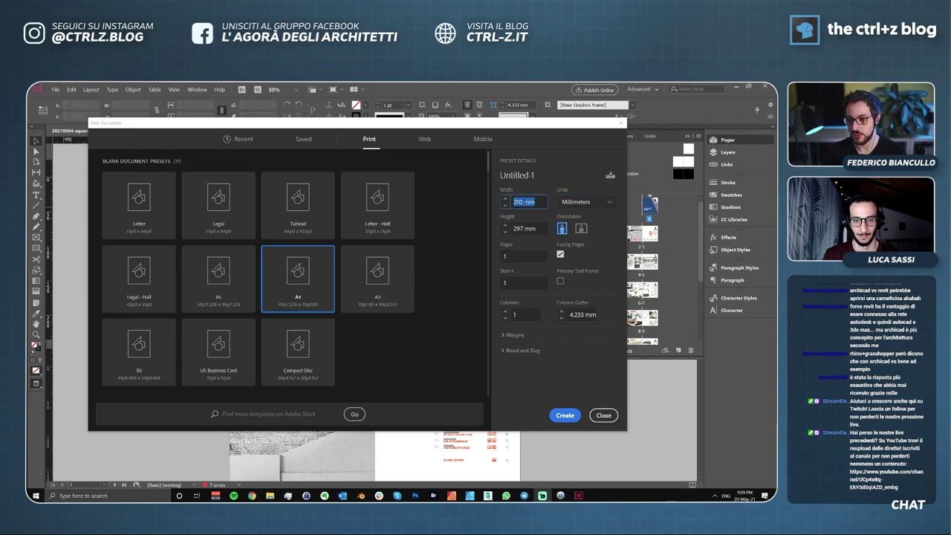
{"action": "left_click", "coordinate": [523, 228]}
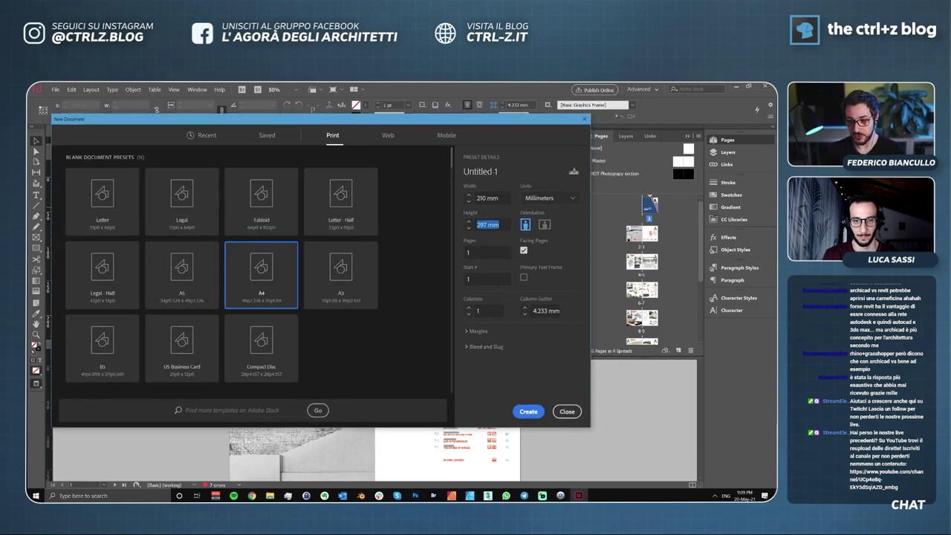
{"action": "key", "text": "Tab"}
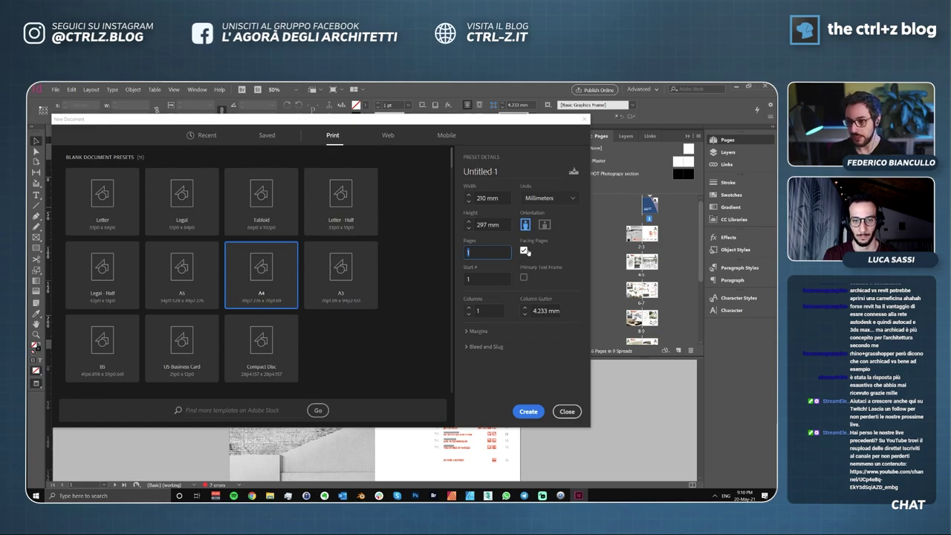
Set the top, bottom, inside and outside margins all to 30 mm, with the values linked.
{"action": "left_click", "coordinate": [477, 330]}
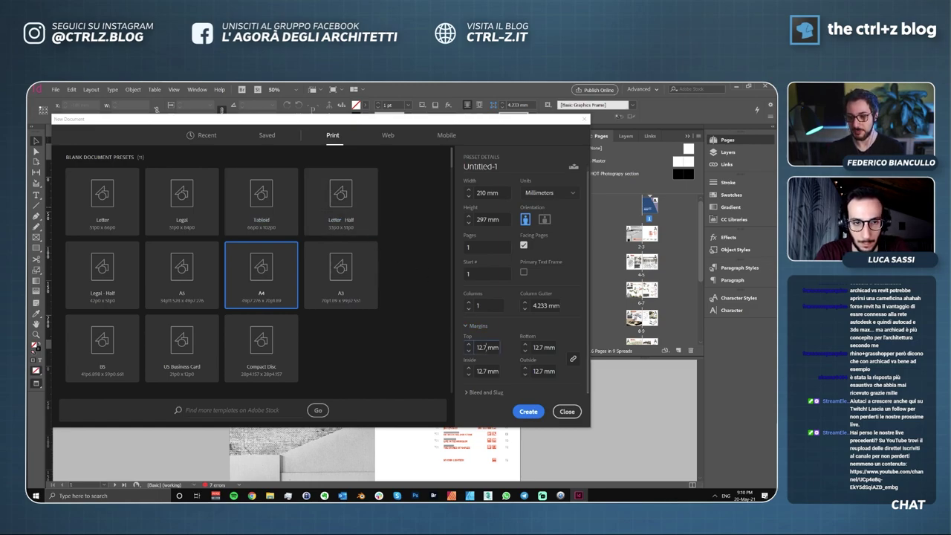
{"action": "left_click_drag", "start_coordinate": [487, 346], "coordinate": [472, 351]}
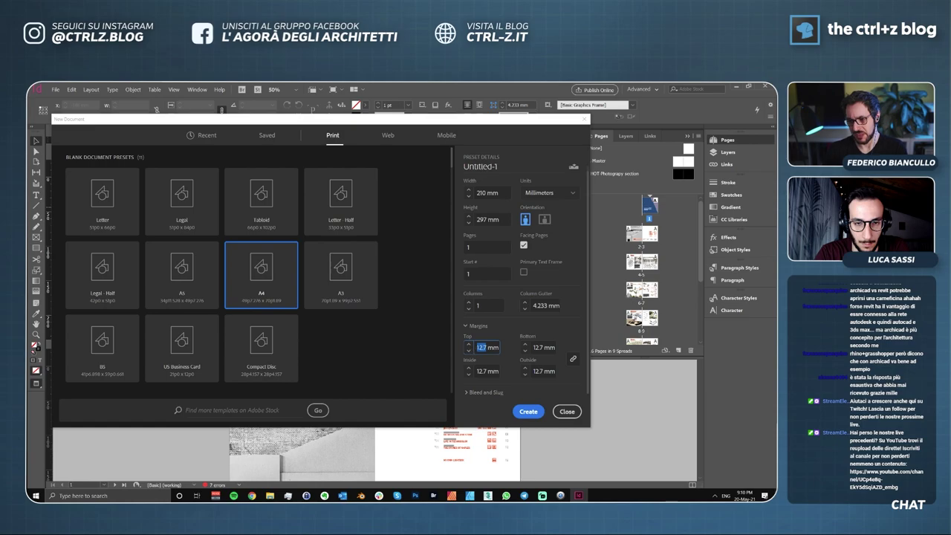
{"action": "left_click", "coordinate": [573, 360]}
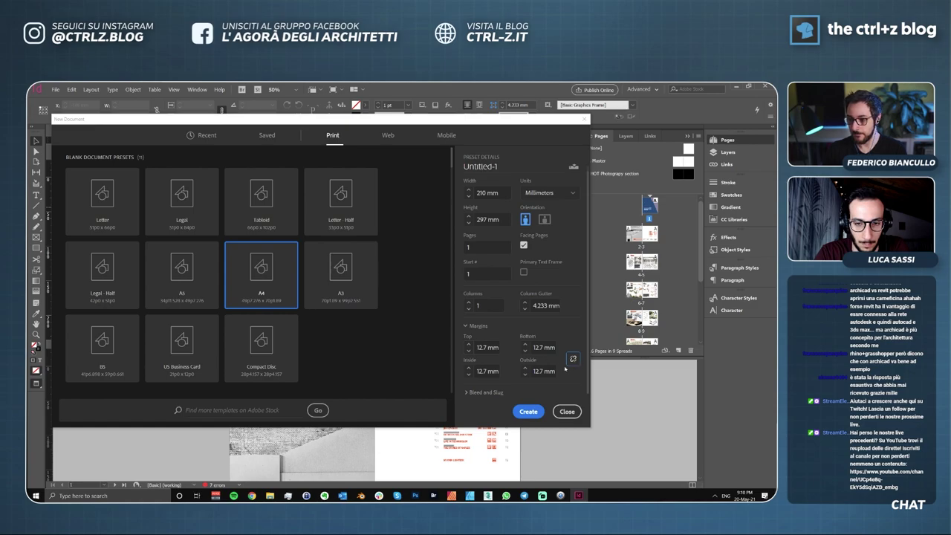
{"action": "double_click", "coordinate": [482, 347]}
{"action": "type", "text": "3"}
{"action": "key", "text": "Tab"}
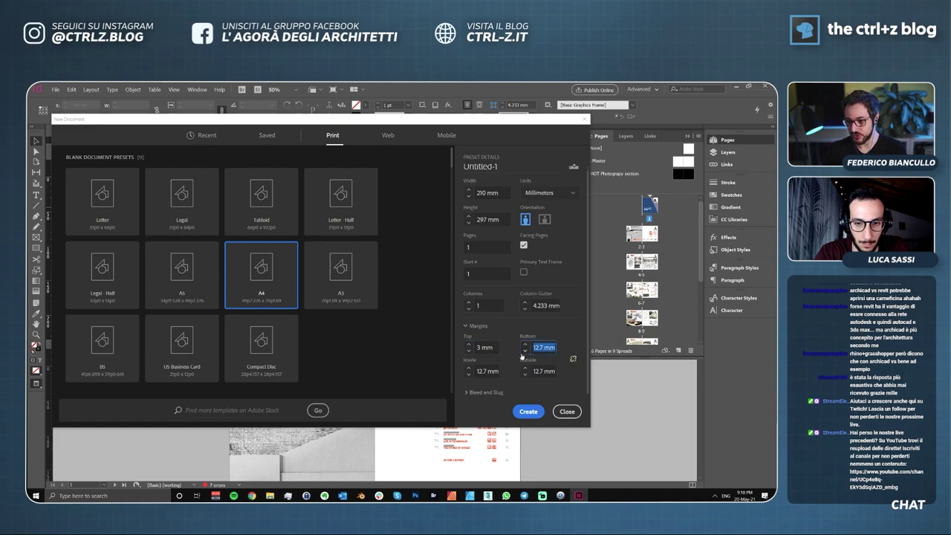
{"action": "key", "text": "shift+Tab"}
{"action": "type", "text": "30"}
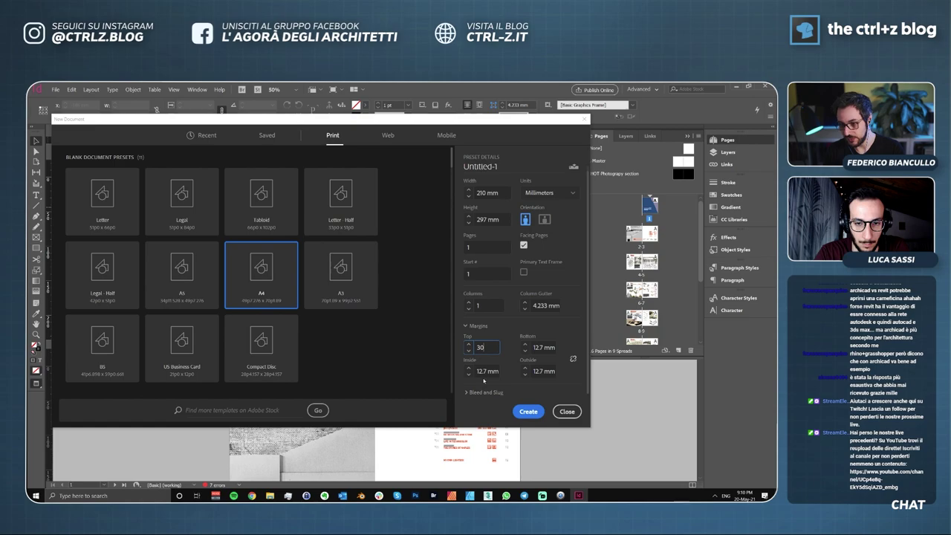
{"action": "key", "text": "Tab"}
{"action": "left_click", "coordinate": [572, 360]}
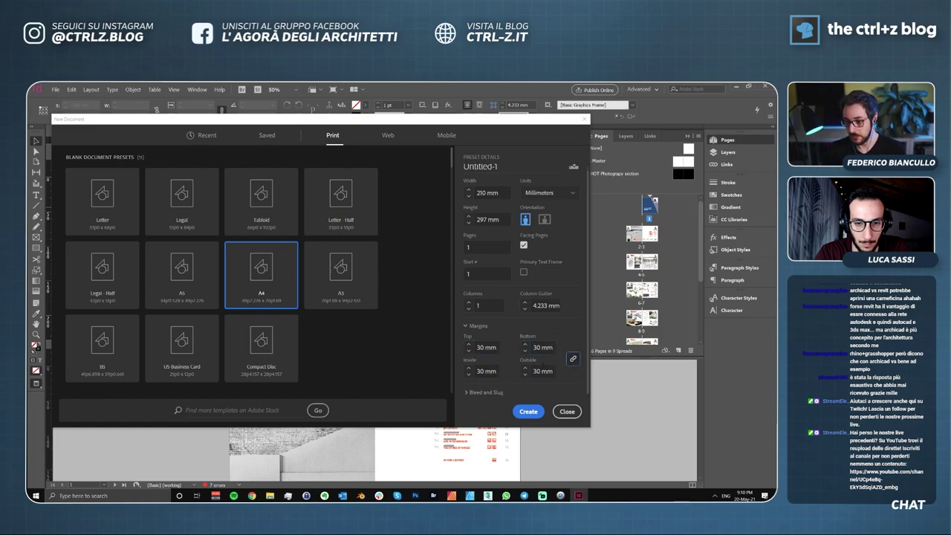
Check the bleed and slug settings, set the page count to 12 and create the document.
{"action": "left_click", "coordinate": [479, 392]}
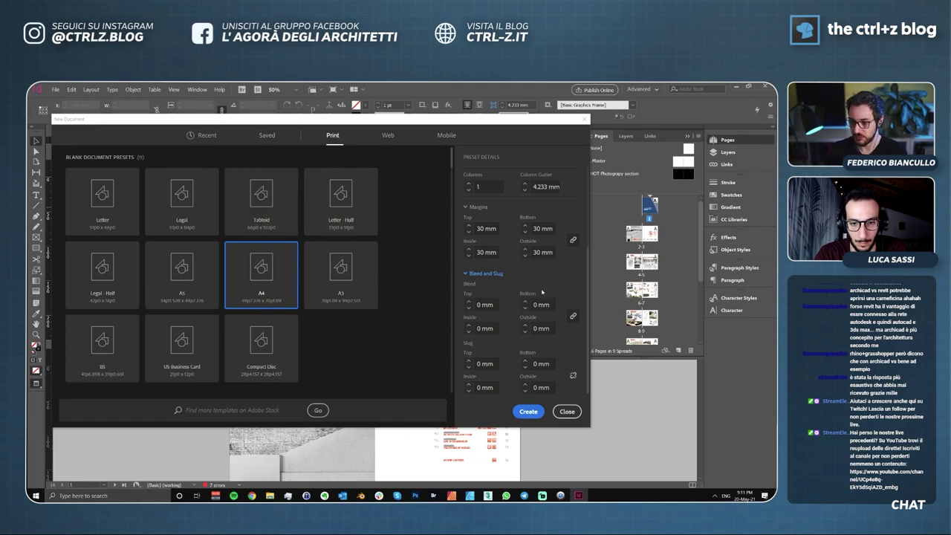
{"action": "scroll", "coordinate": [541, 293], "scroll_direction": "up", "scroll_amount": 3}
{"action": "left_click", "coordinate": [493, 256]}
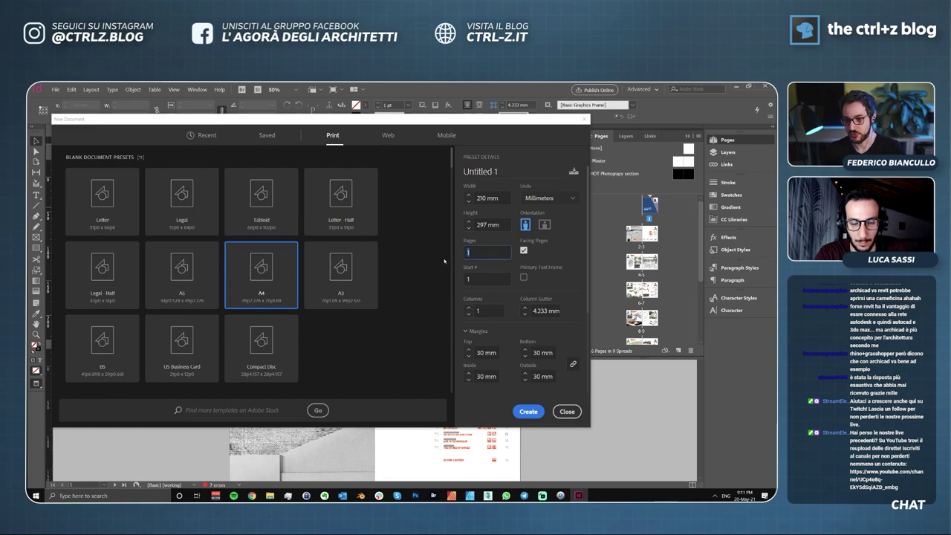
{"action": "type", "text": "12"}
{"action": "key", "text": "Tab"}
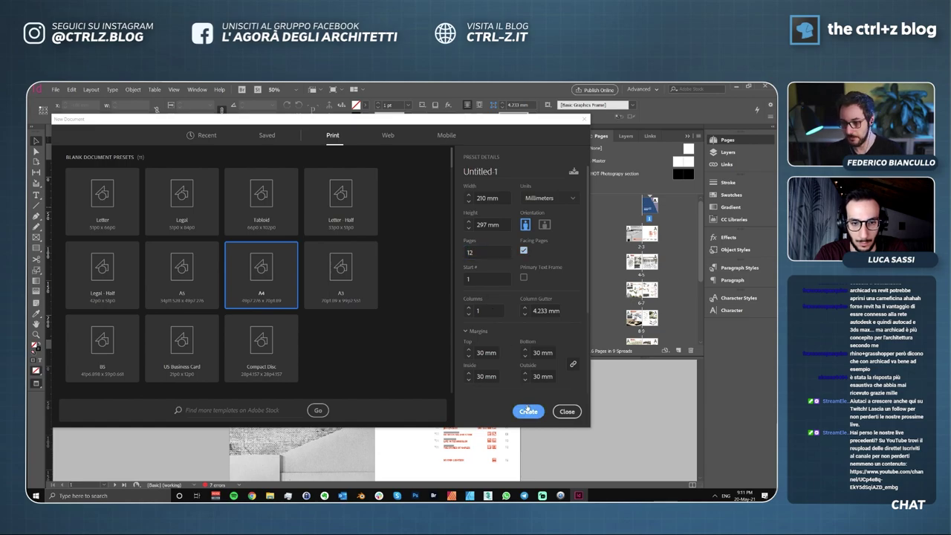
{"action": "left_click", "coordinate": [527, 410]}
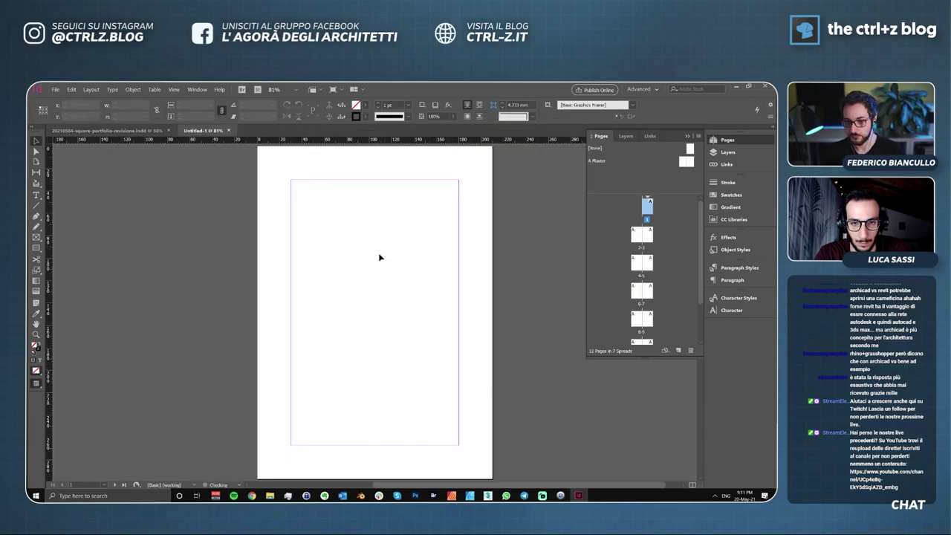
Open the Margins and Columns settings for the document's first page.
{"action": "scroll", "coordinate": [376, 251], "scroll_direction": "down", "scroll_amount": 3}
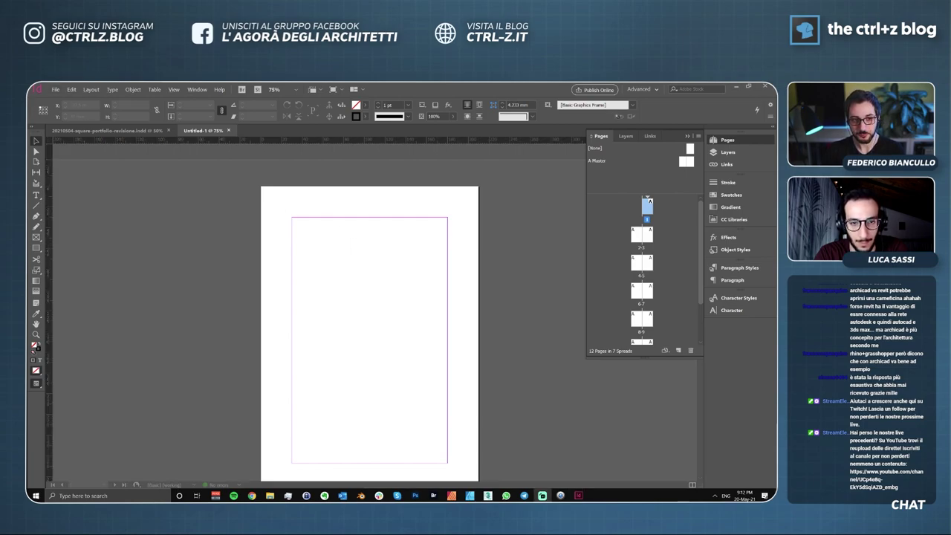
{"action": "left_click", "coordinate": [220, 199]}
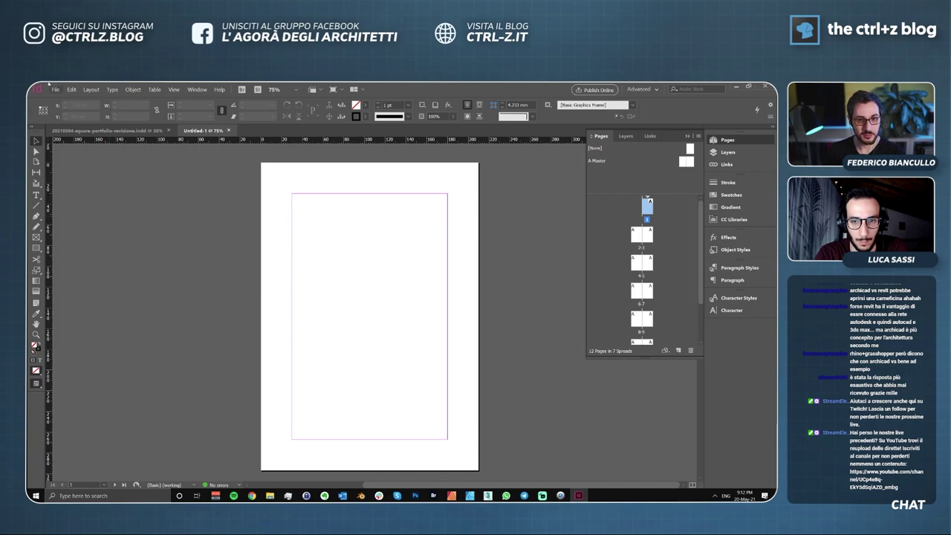
{"action": "left_click", "coordinate": [84, 90]}
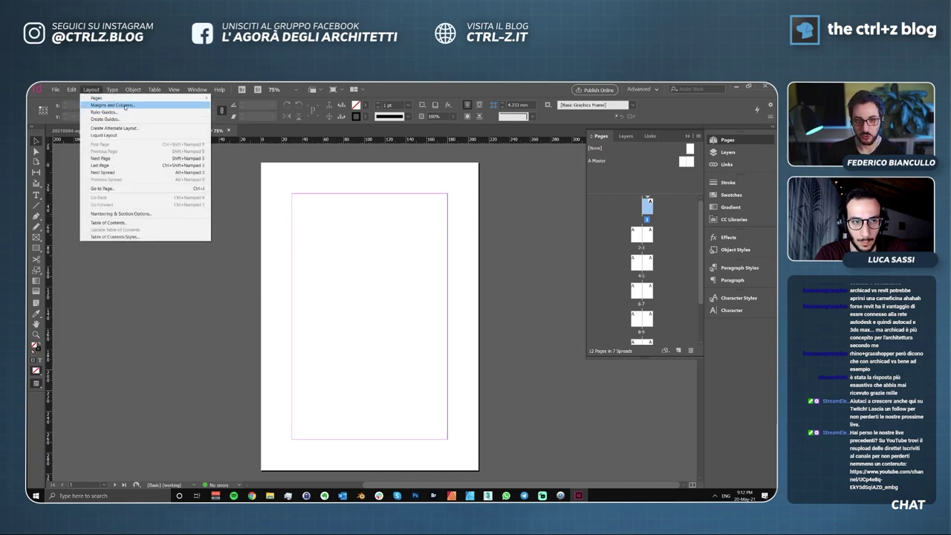
{"action": "mouse_move", "coordinate": [64, 89]}
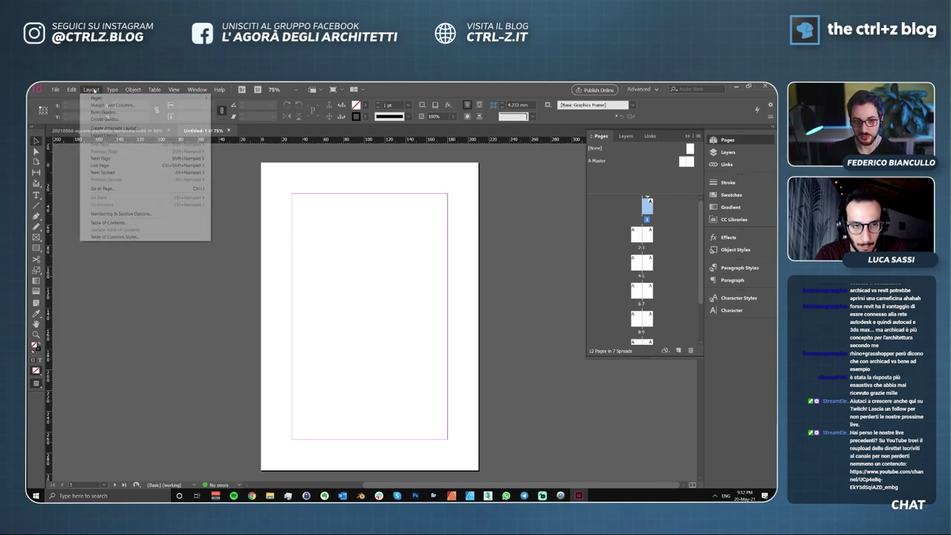
{"action": "left_click", "coordinate": [100, 106]}
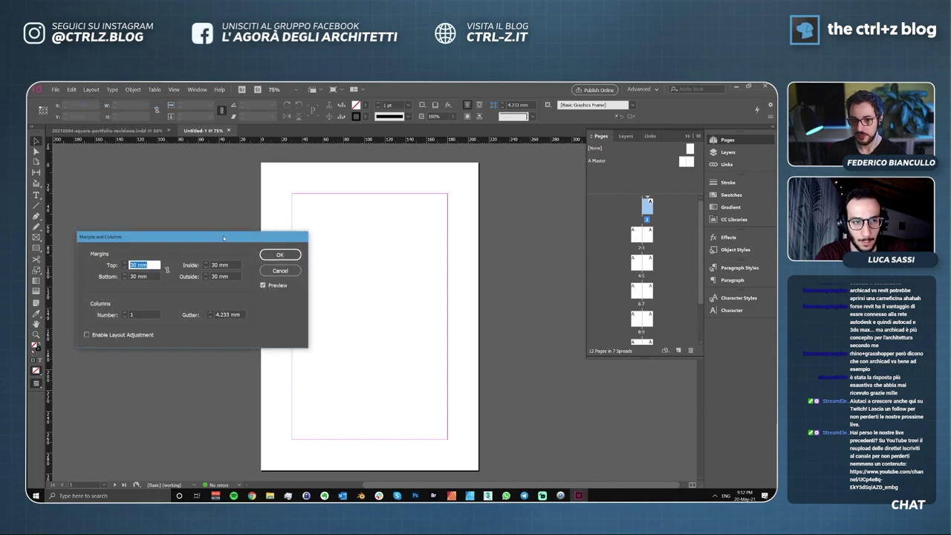
{"action": "left_click_drag", "start_coordinate": [224, 238], "coordinate": [262, 233]}
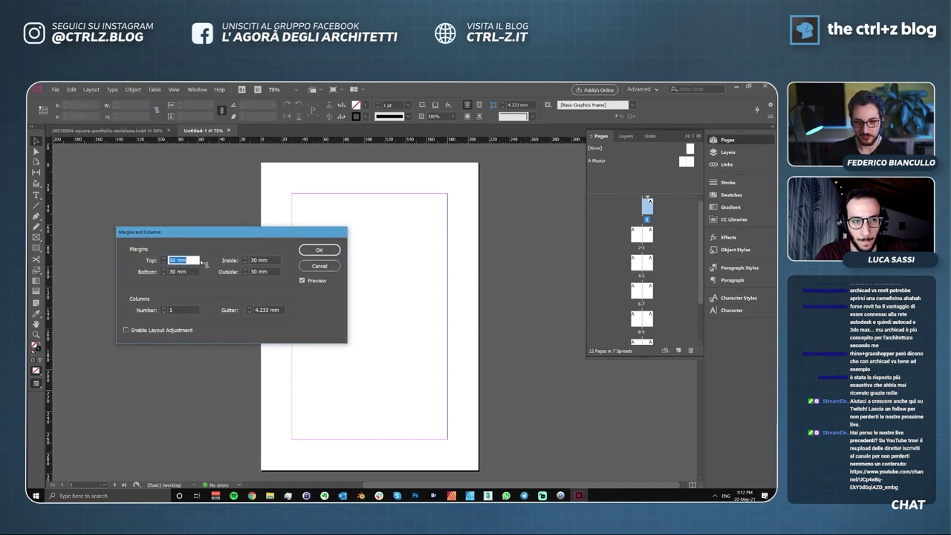
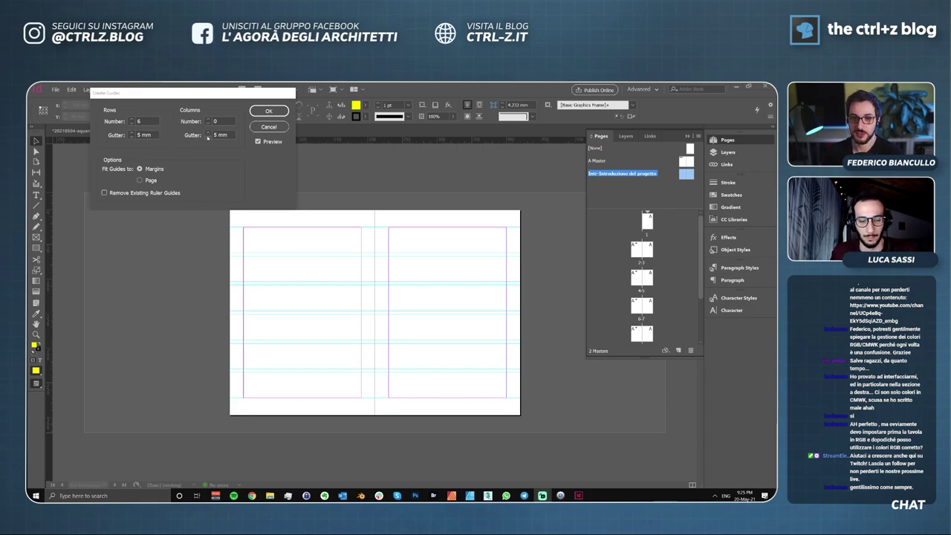
Set the guide grid on the project introduction master to 9 rows and 6 columns.
{"action": "left_click", "coordinate": [209, 120]}
{"action": "left_click", "coordinate": [209, 119]}
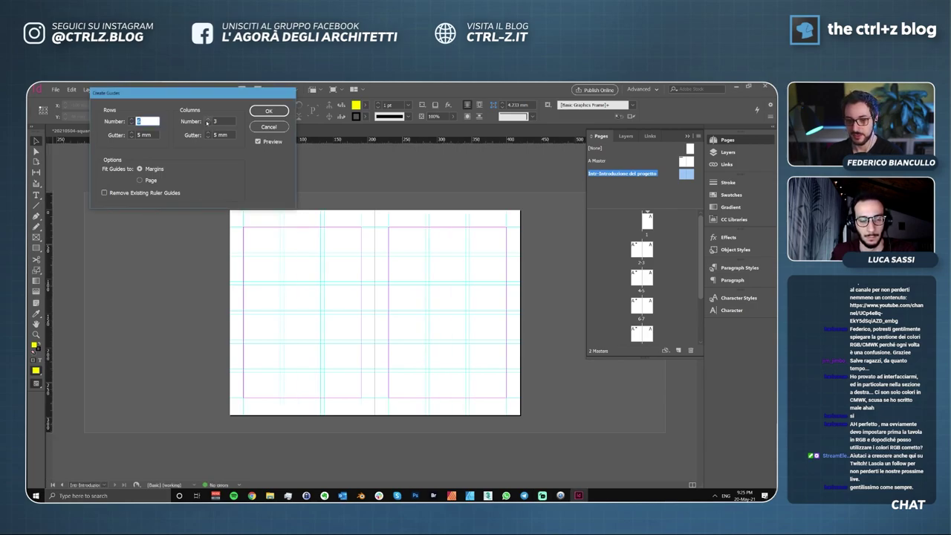
{"action": "left_click", "coordinate": [132, 120]}
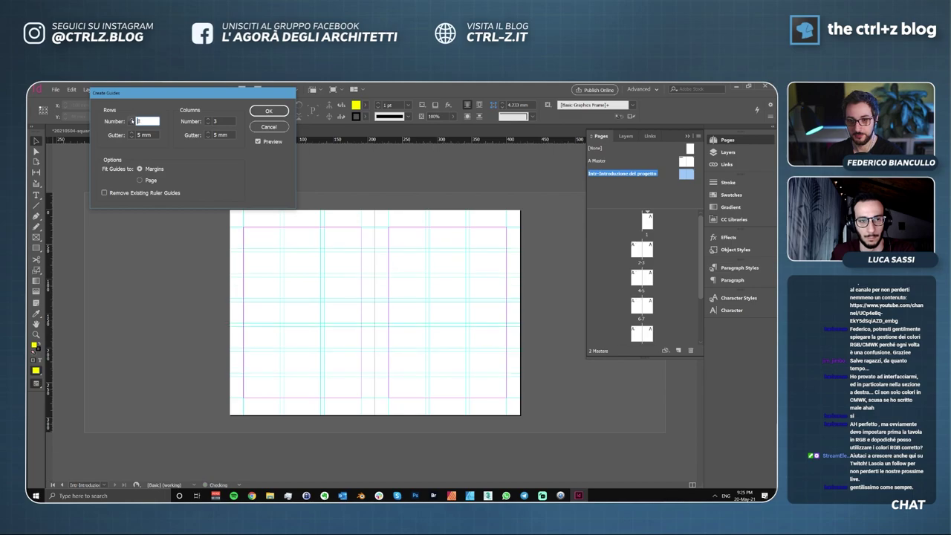
{"action": "left_click", "coordinate": [209, 119]}
{"action": "left_click", "coordinate": [208, 119]}
{"action": "left_click", "coordinate": [208, 118]}
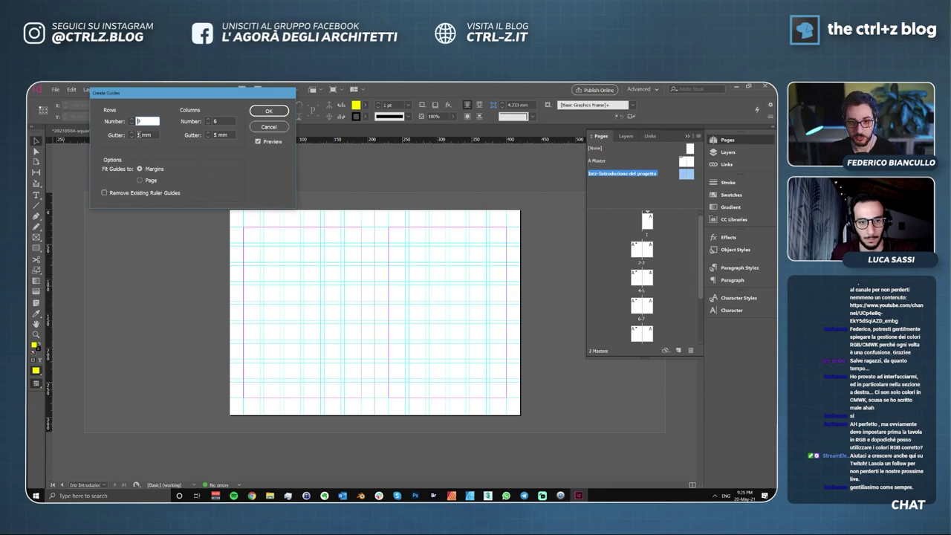
Set both the row gutter and the column gutter of the guides to 2 mm.
{"action": "key", "text": "Tab"}
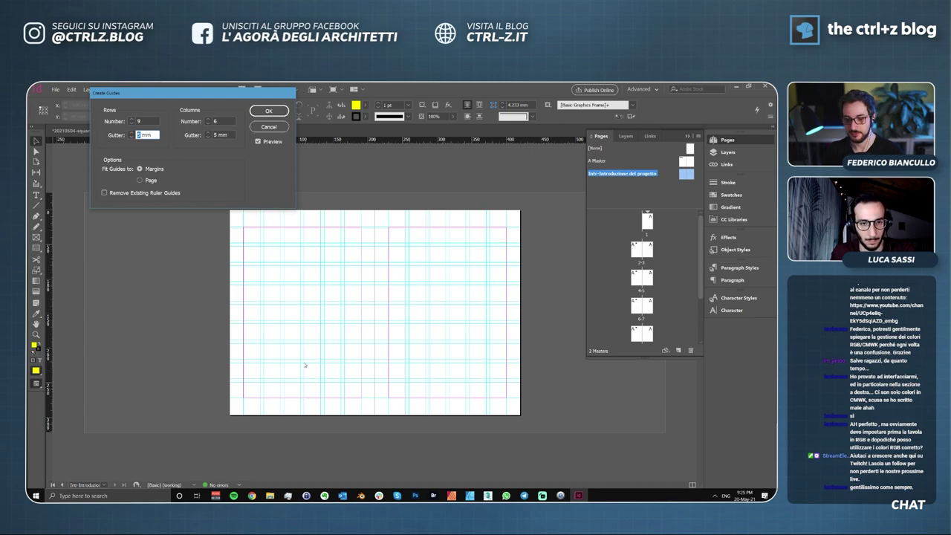
{"action": "type", "text": "2"}
{"action": "key", "text": "Tab"}
{"action": "key", "text": "Tab"}
{"action": "type", "text": "2"}
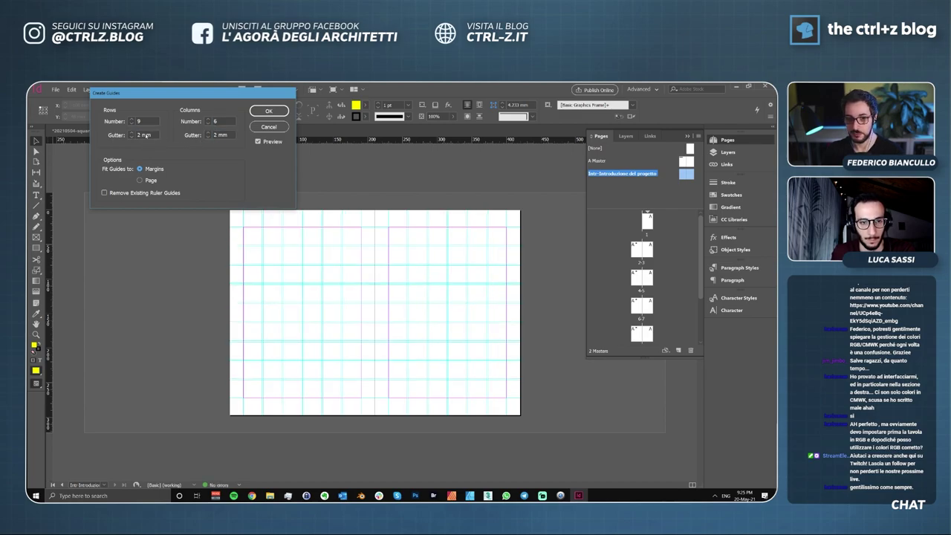
Try a coarser guide grid with 6 rows and 3 columns.
{"action": "left_click", "coordinate": [208, 124]}
{"action": "left_click", "coordinate": [209, 123]}
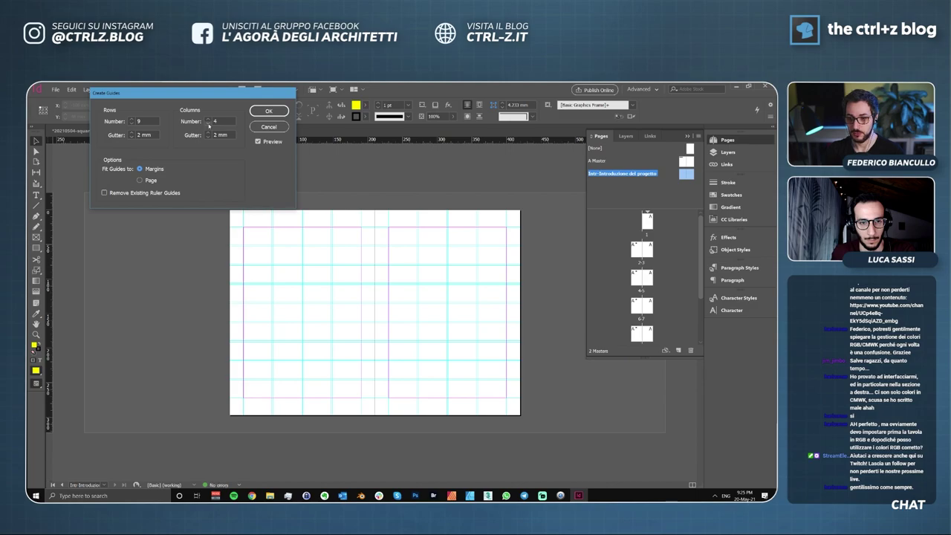
{"action": "left_click", "coordinate": [209, 124]}
{"action": "left_click", "coordinate": [130, 125]}
{"action": "left_click", "coordinate": [130, 125]}
{"action": "left_click", "coordinate": [130, 124]}
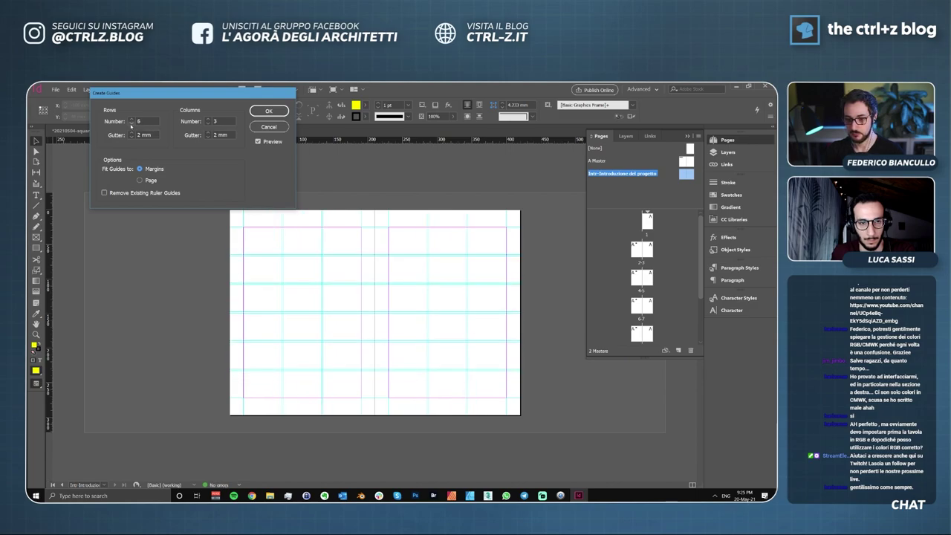
Try fewer guide rows, then bring the grid back to 9 rows and 6 columns.
{"action": "left_click", "coordinate": [130, 126]}
{"action": "left_click", "coordinate": [130, 125]}
{"action": "left_click", "coordinate": [208, 121]}
{"action": "left_click", "coordinate": [208, 121]}
{"action": "left_click", "coordinate": [208, 121]}
{"action": "left_click", "coordinate": [131, 125]}
{"action": "left_click", "coordinate": [132, 120]}
{"action": "left_click", "coordinate": [132, 121]}
{"action": "left_click", "coordinate": [132, 120]}
{"action": "left_click", "coordinate": [132, 120]}
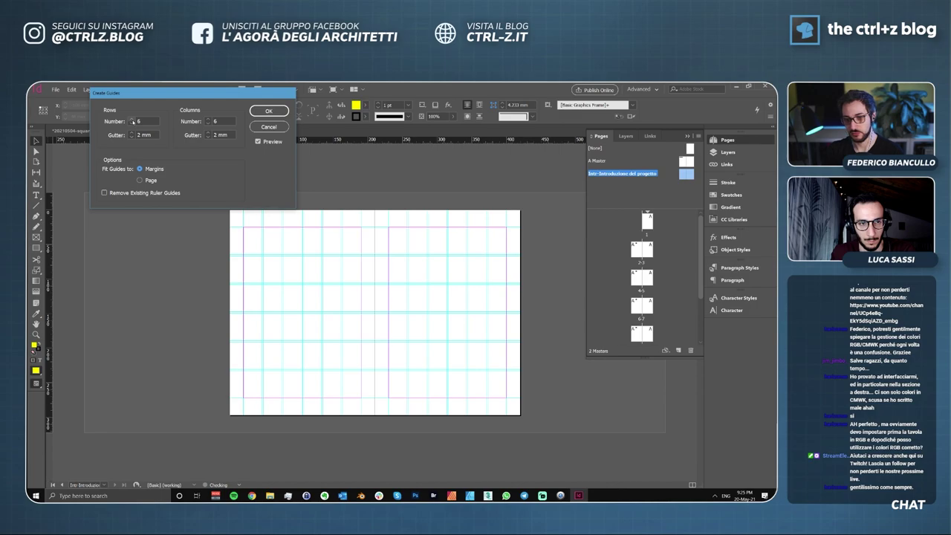
{"action": "left_click", "coordinate": [132, 120]}
{"action": "left_click", "coordinate": [132, 120]}
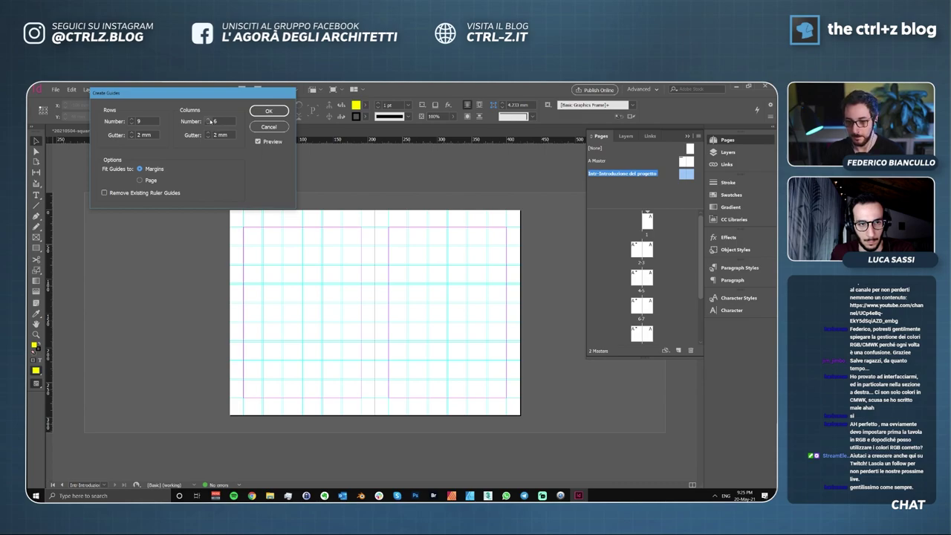
Reduce the guide grid on the project introduction master to 6 rows and 3 columns.
{"action": "left_click", "coordinate": [209, 124]}
{"action": "left_click", "coordinate": [210, 124]}
{"action": "left_click", "coordinate": [209, 123]}
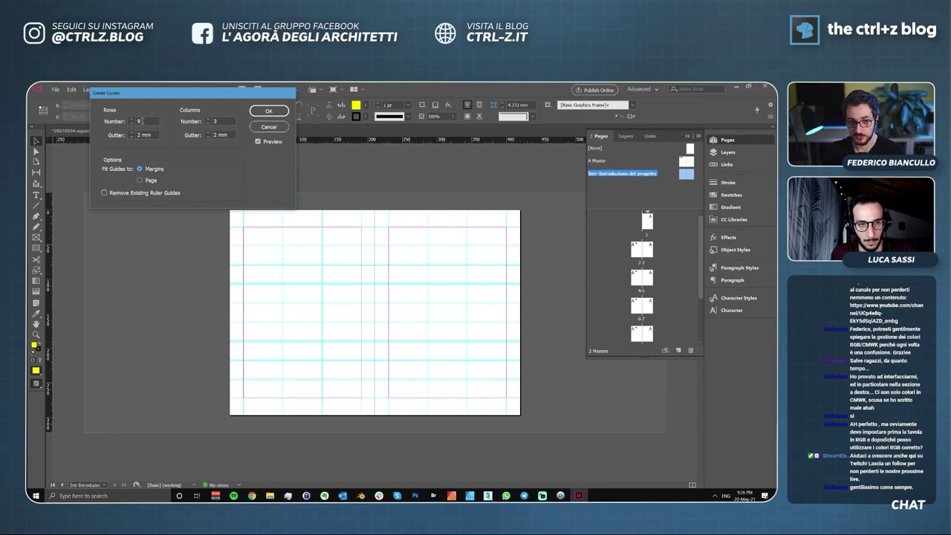
{"action": "left_click", "coordinate": [131, 123]}
{"action": "left_click", "coordinate": [131, 124]}
{"action": "left_click", "coordinate": [132, 123]}
{"action": "left_click", "coordinate": [132, 123]}
{"action": "left_click", "coordinate": [132, 119]}
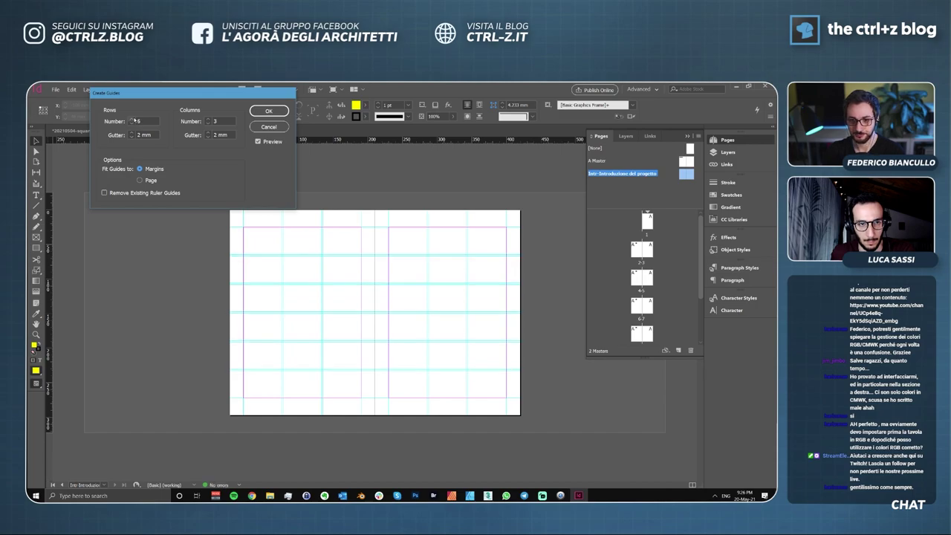
Try 6 guide columns with the 6 rows, then return to 3 columns.
{"action": "left_click", "coordinate": [210, 119]}
{"action": "left_click", "coordinate": [210, 118]}
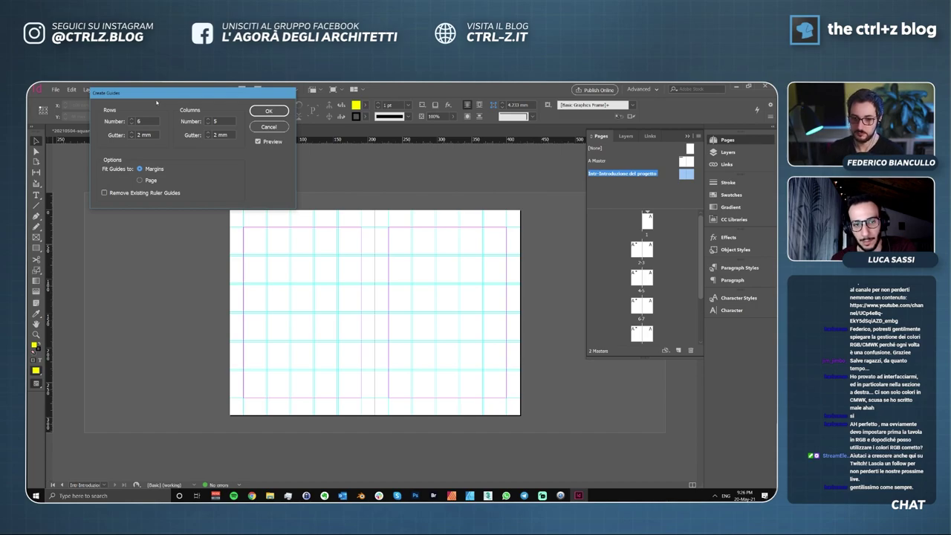
{"action": "left_click", "coordinate": [209, 119]}
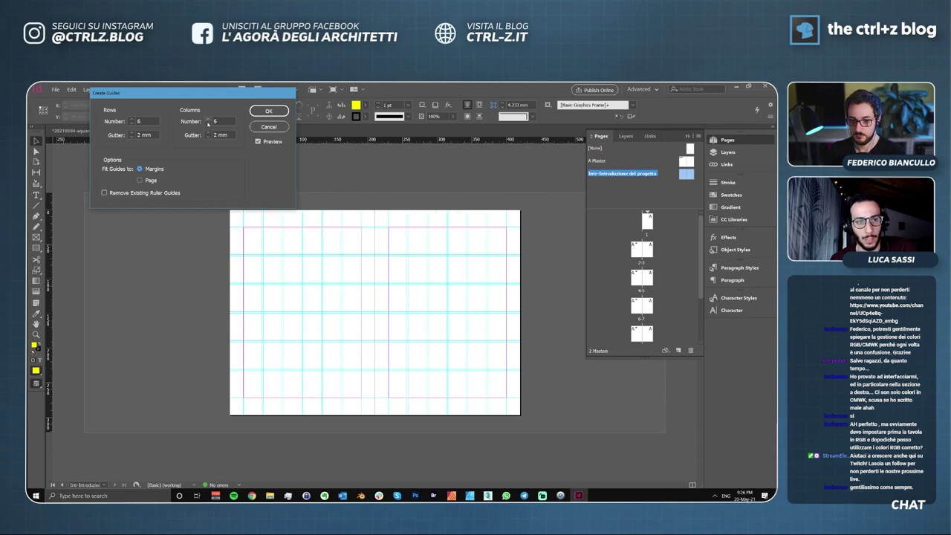
{"action": "left_click", "coordinate": [208, 127]}
{"action": "left_click", "coordinate": [208, 126]}
{"action": "left_click", "coordinate": [208, 126]}
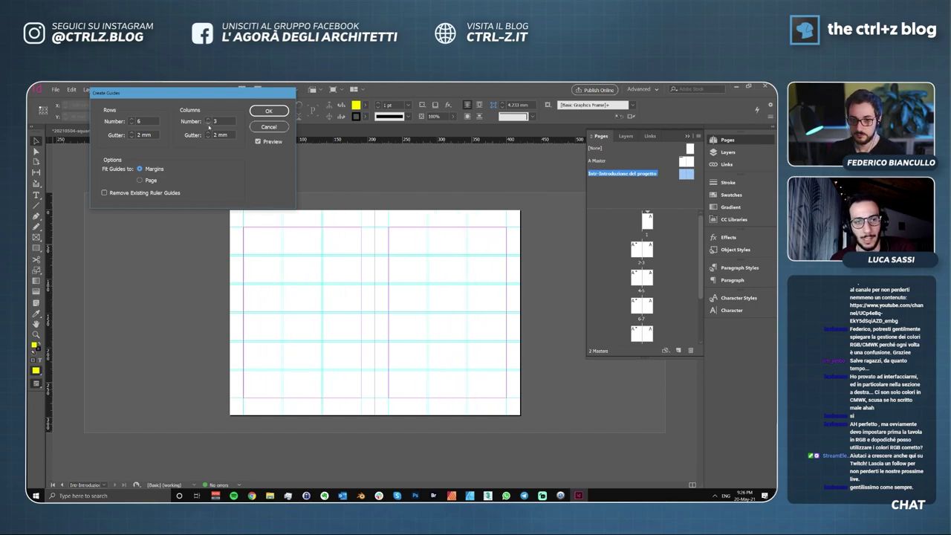
Restore the guide grid to 6 columns and 9 rows.
{"action": "left_click", "coordinate": [209, 119]}
{"action": "left_click", "coordinate": [209, 118]}
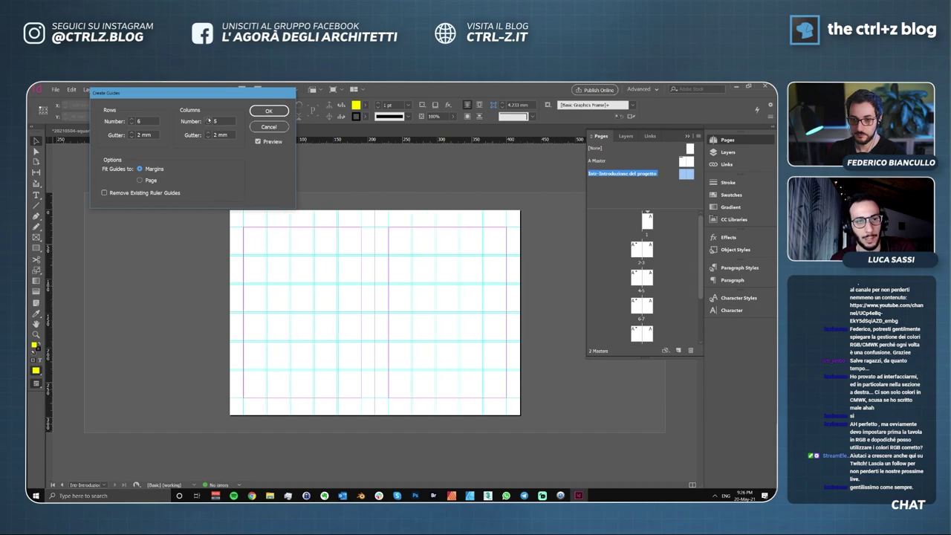
{"action": "left_click", "coordinate": [208, 118]}
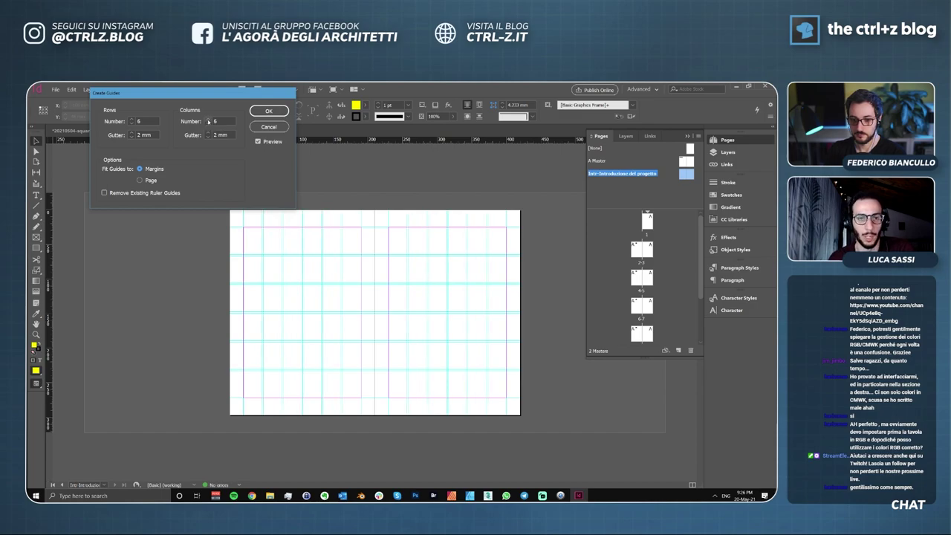
{"action": "left_click", "coordinate": [132, 120]}
{"action": "left_click", "coordinate": [131, 120]}
{"action": "left_click", "coordinate": [131, 120]}
Set both the row gutter and the column gutter to 3 mm, keeping the guides fitted to the margins.
{"action": "left_click", "coordinate": [132, 133]}
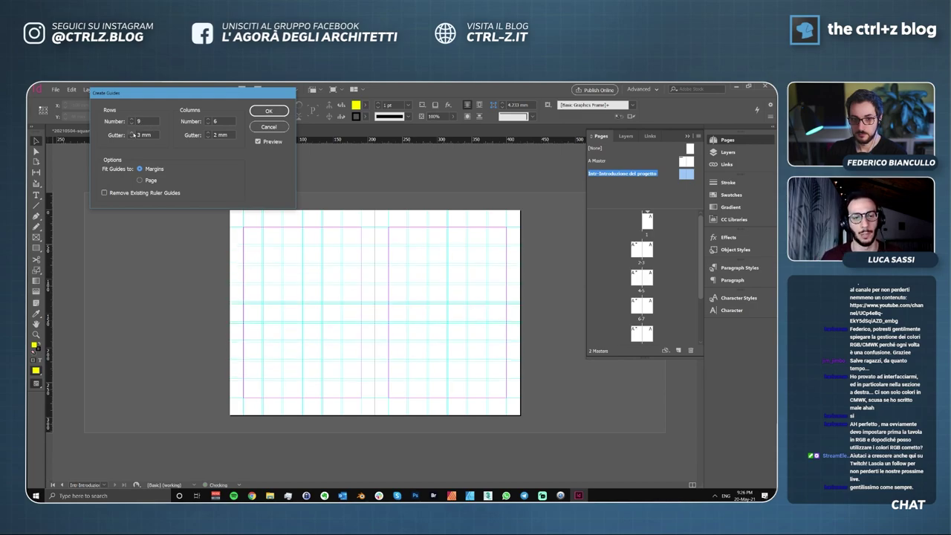
{"action": "left_click", "coordinate": [208, 133]}
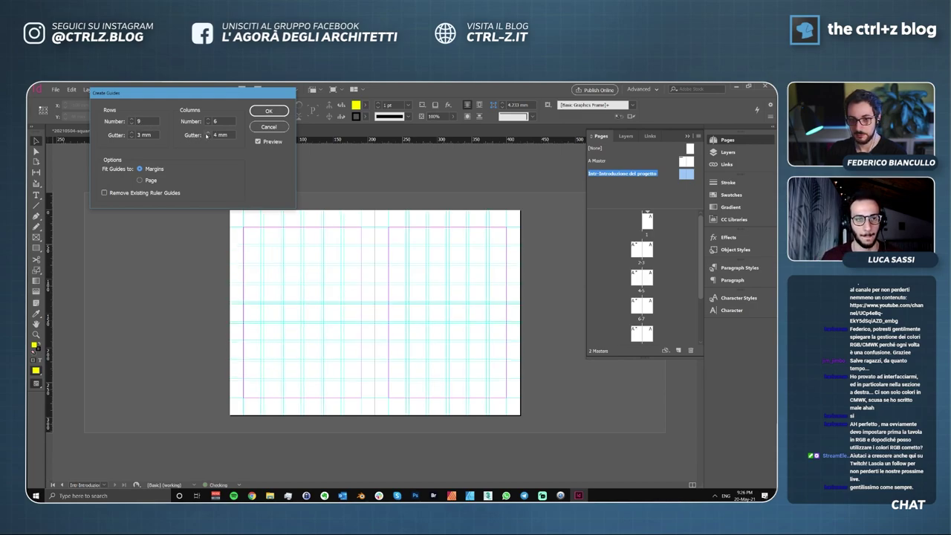
{"action": "left_click", "coordinate": [133, 133]}
{"action": "left_click", "coordinate": [208, 132]}
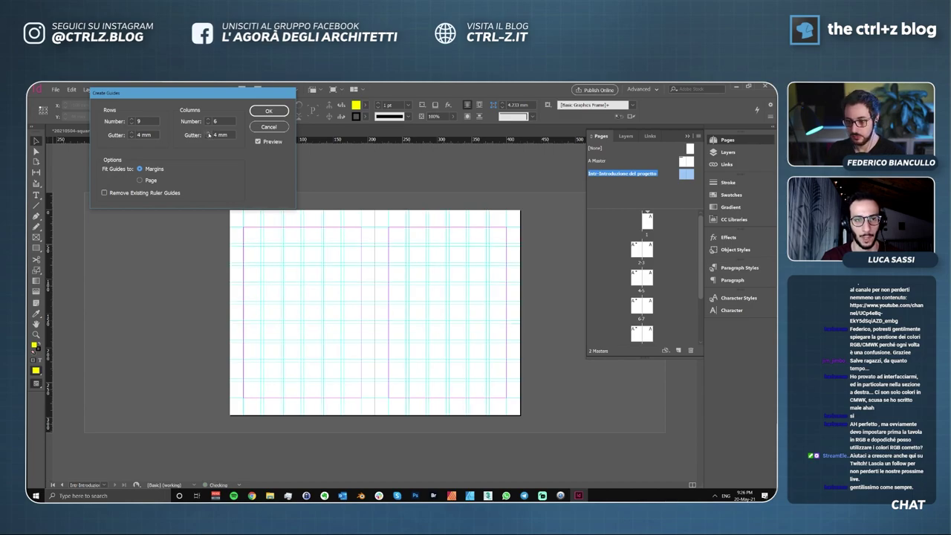
{"action": "left_click", "coordinate": [132, 137]}
{"action": "left_click", "coordinate": [208, 136]}
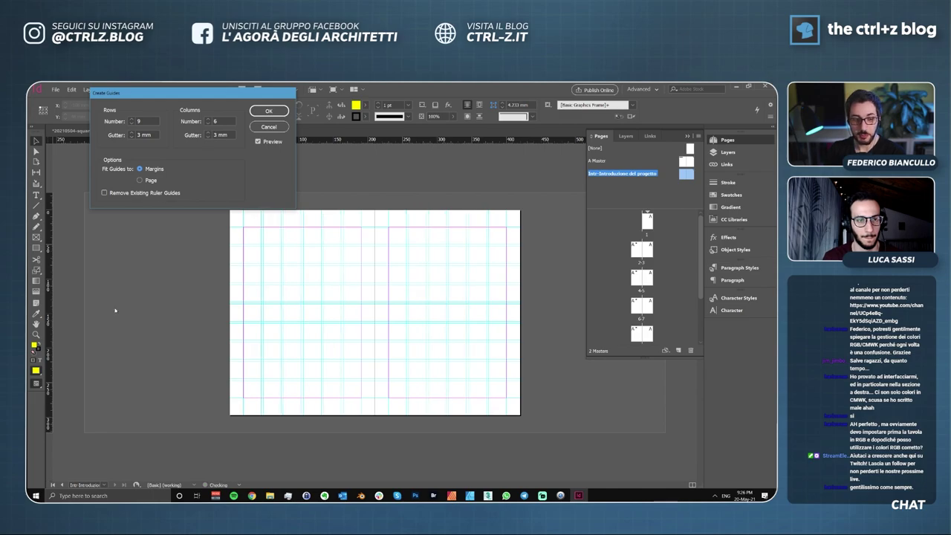
{"action": "left_click", "coordinate": [149, 181]}
{"action": "left_click", "coordinate": [158, 169]}
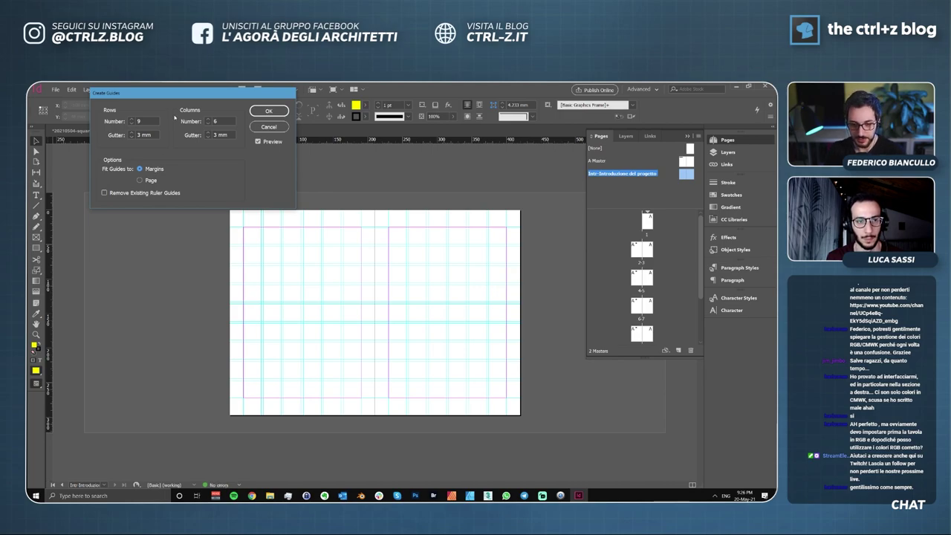
Try 6 rows and 3 columns with the 3 mm gutters.
{"action": "left_click", "coordinate": [132, 122]}
{"action": "left_click", "coordinate": [131, 123]}
{"action": "left_click", "coordinate": [131, 122]}
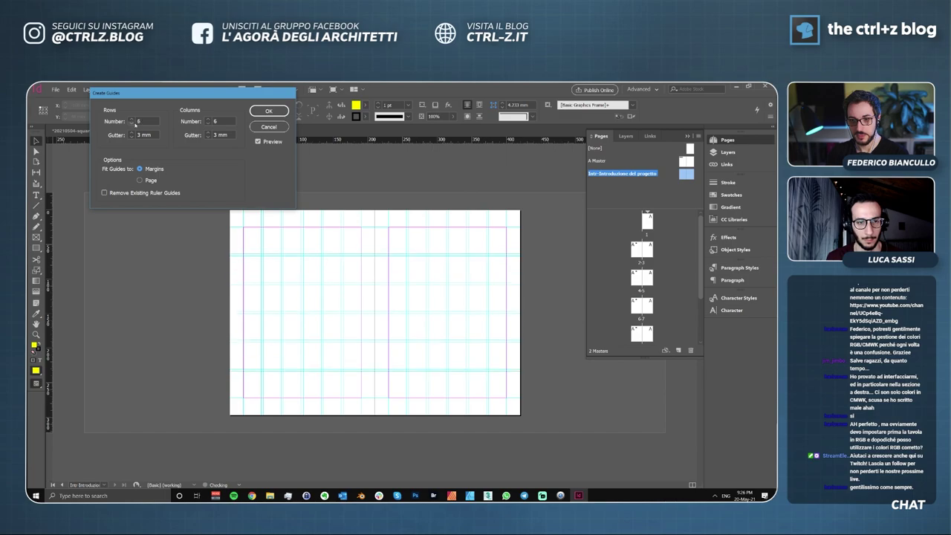
{"action": "left_click", "coordinate": [211, 123]}
{"action": "left_click", "coordinate": [210, 124]}
{"action": "left_click", "coordinate": [208, 124]}
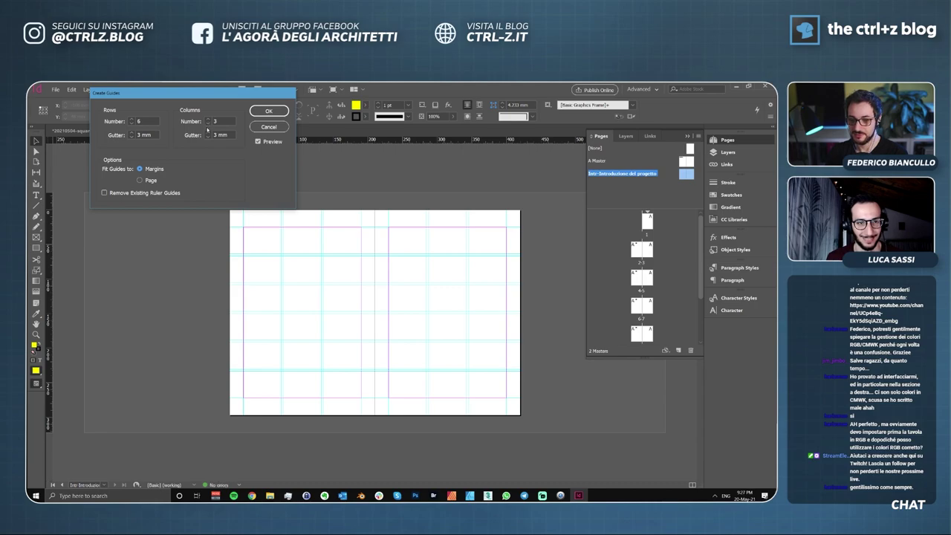
Set the guide grid to 6 columns and 9 rows and create the guides on the master.
{"action": "left_click", "coordinate": [208, 120]}
{"action": "left_click", "coordinate": [208, 120]}
{"action": "left_click", "coordinate": [208, 119]}
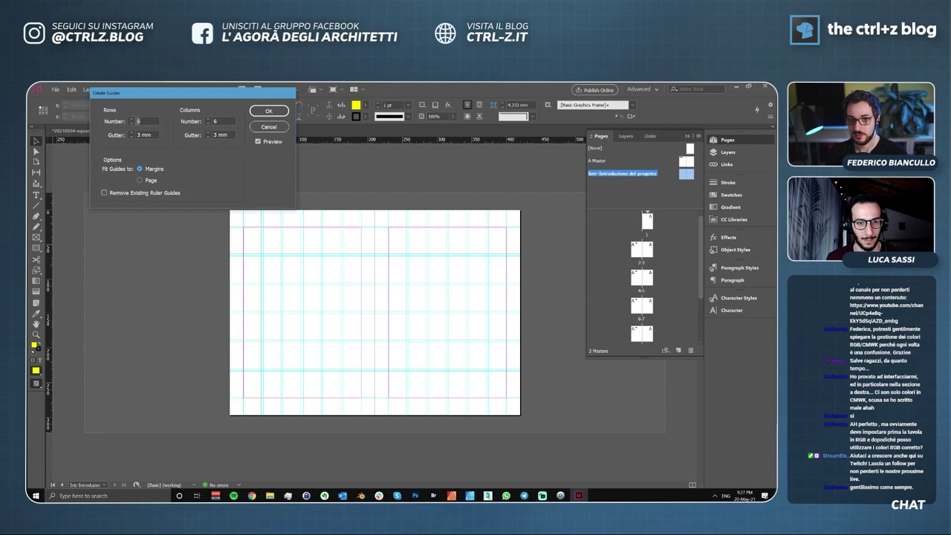
{"action": "left_click", "coordinate": [131, 118]}
{"action": "left_click", "coordinate": [131, 119]}
{"action": "left_click", "coordinate": [132, 118]}
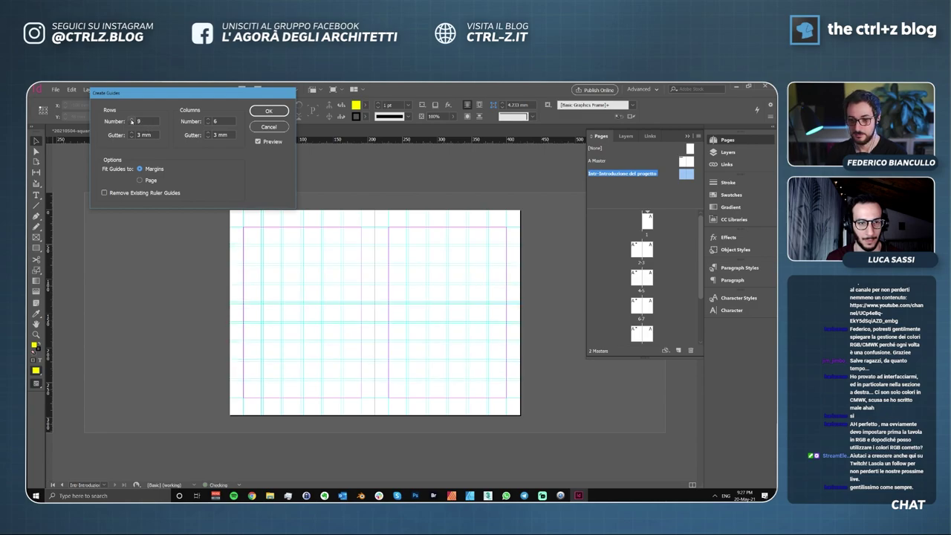
{"action": "left_click", "coordinate": [268, 111]}
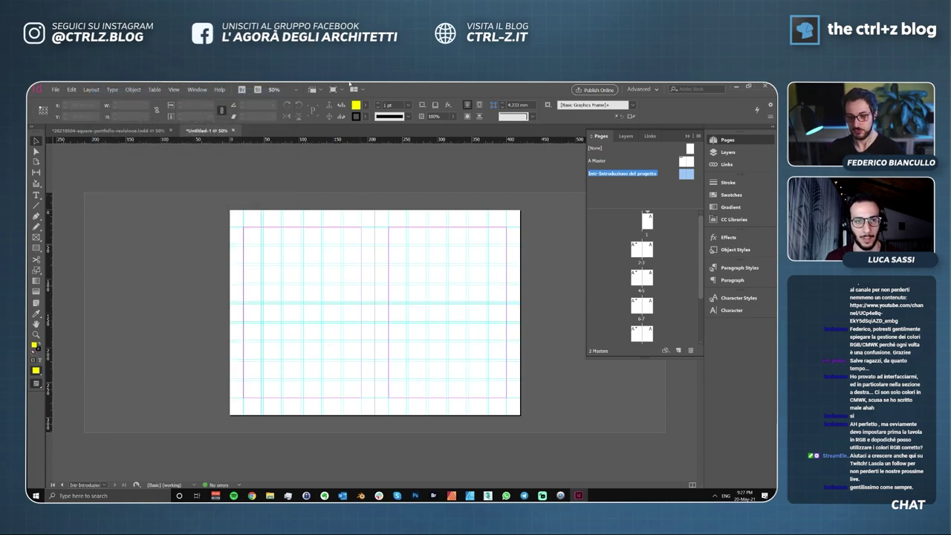
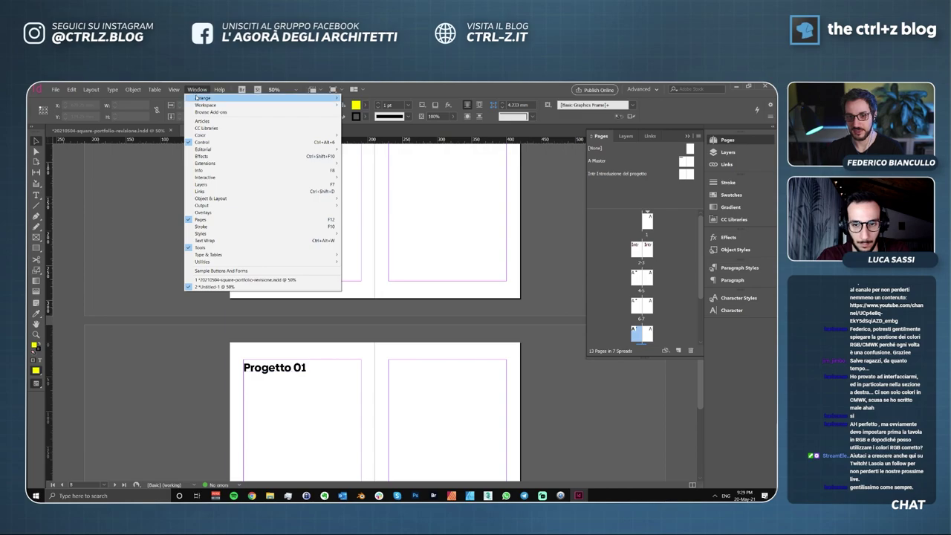
{"action": "mouse_move", "coordinate": [225, 202]}
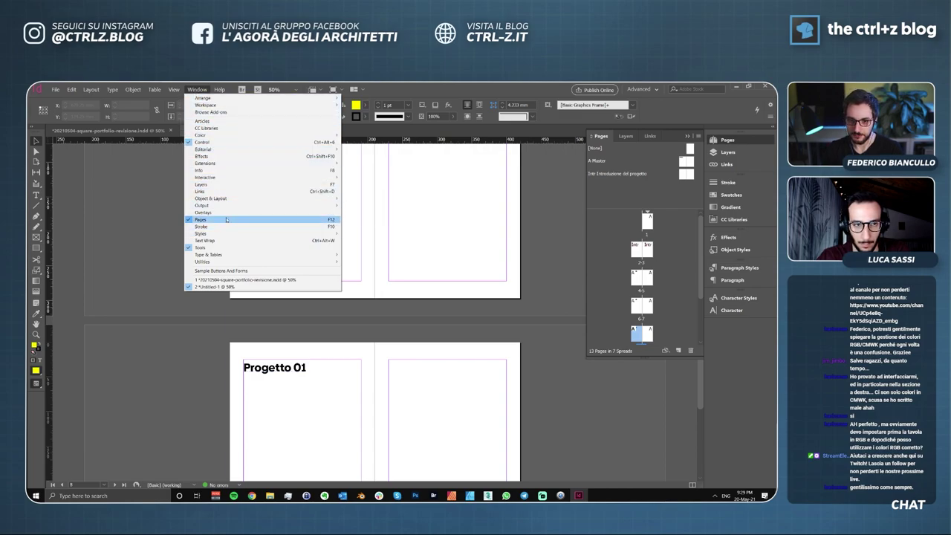
{"action": "left_click", "coordinate": [227, 220]}
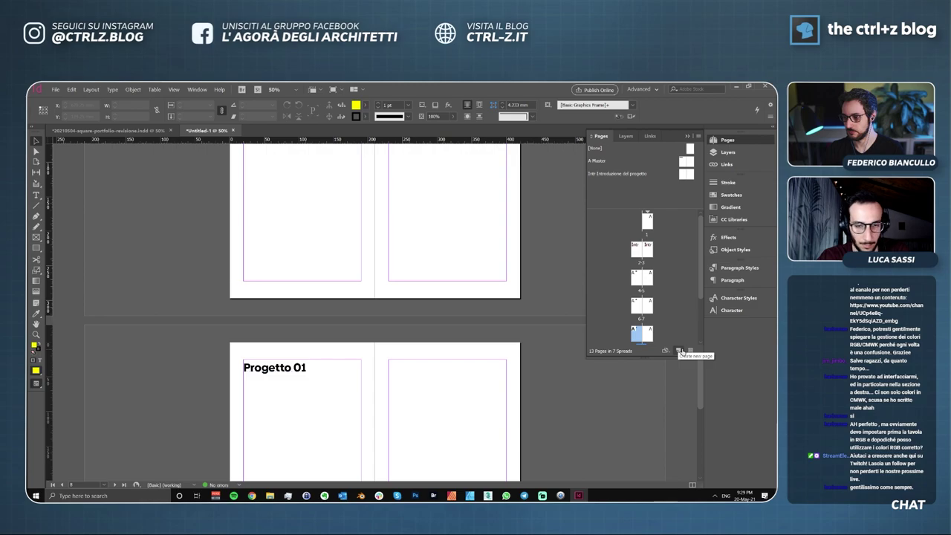
{"action": "scroll", "coordinate": [673, 314], "scroll_direction": "down", "scroll_amount": 2}
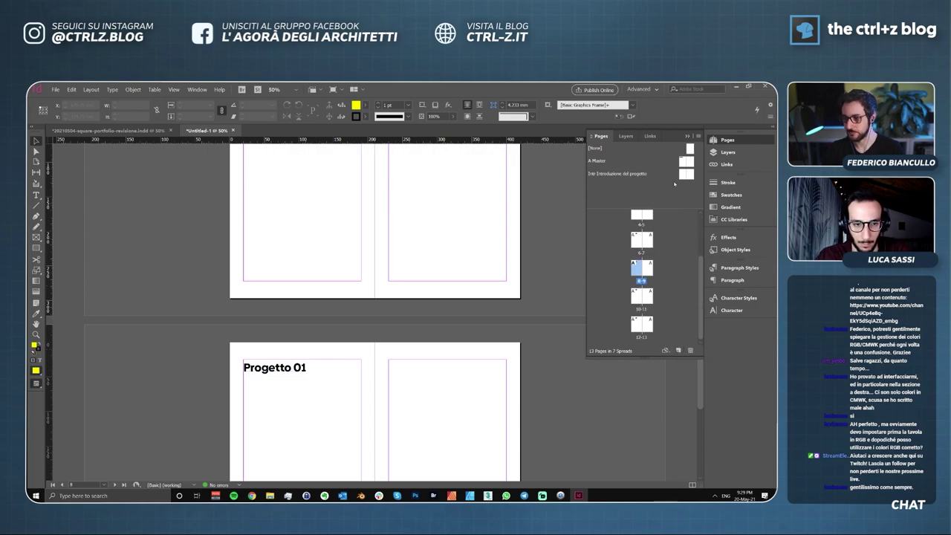
{"action": "scroll", "coordinate": [461, 246], "scroll_direction": "down", "scroll_amount": 3}
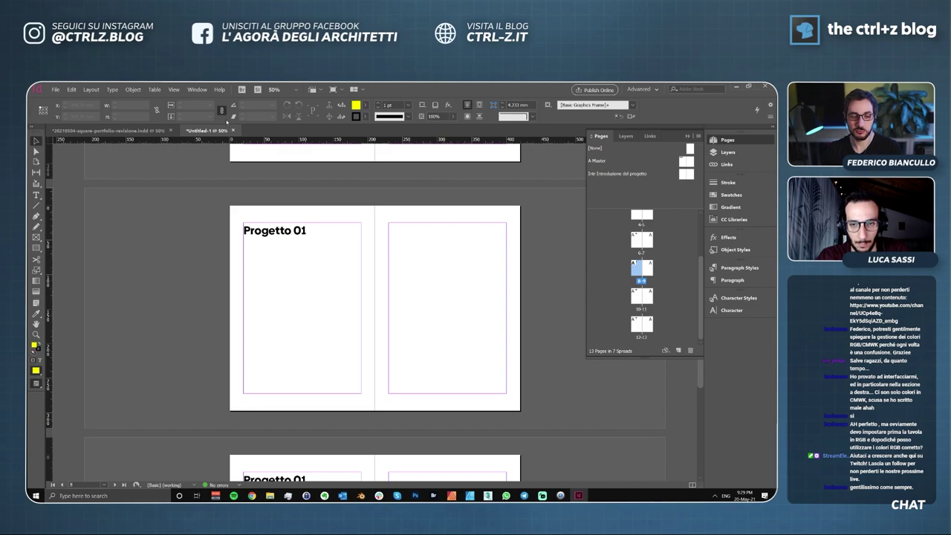
{"action": "left_click", "coordinate": [197, 90]}
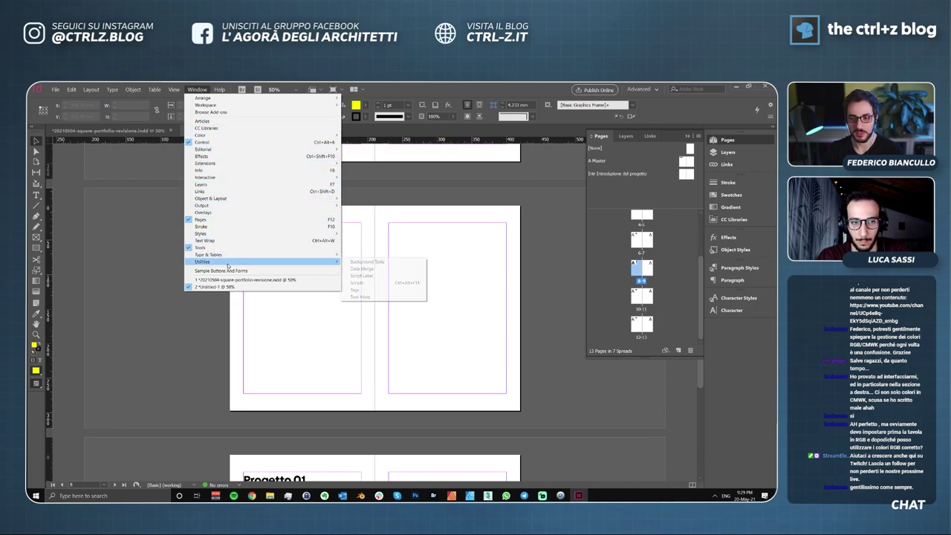
{"action": "mouse_move", "coordinate": [228, 264]}
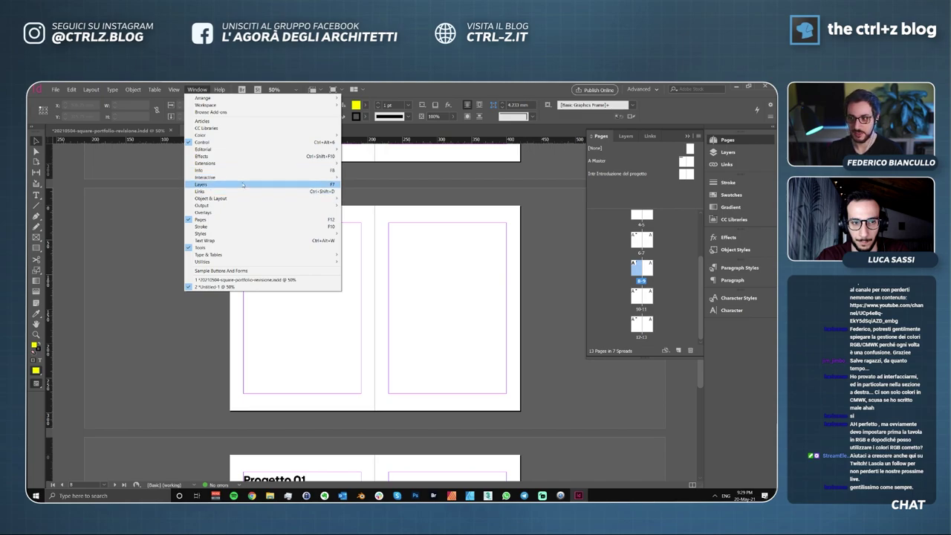
{"action": "left_click", "coordinate": [481, 291]}
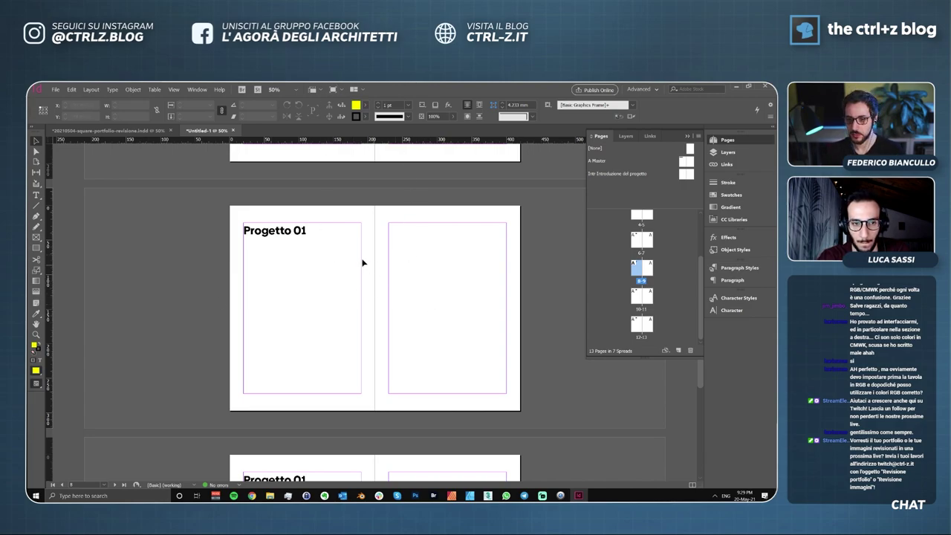
Open the project introduction master spread for editing and inspect its guide grid up close.
{"action": "scroll", "coordinate": [386, 252], "scroll_direction": "up", "scroll_amount": 3}
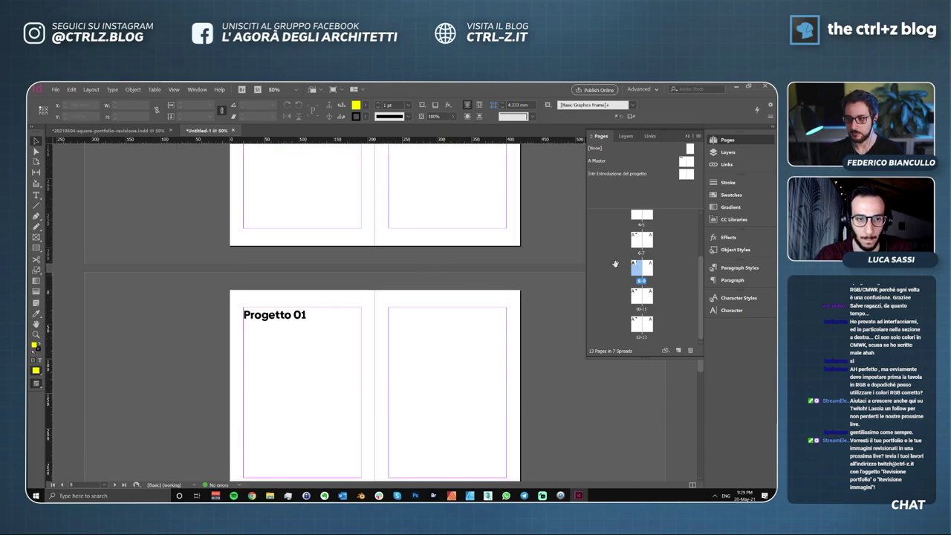
{"action": "double_click", "coordinate": [680, 175]}
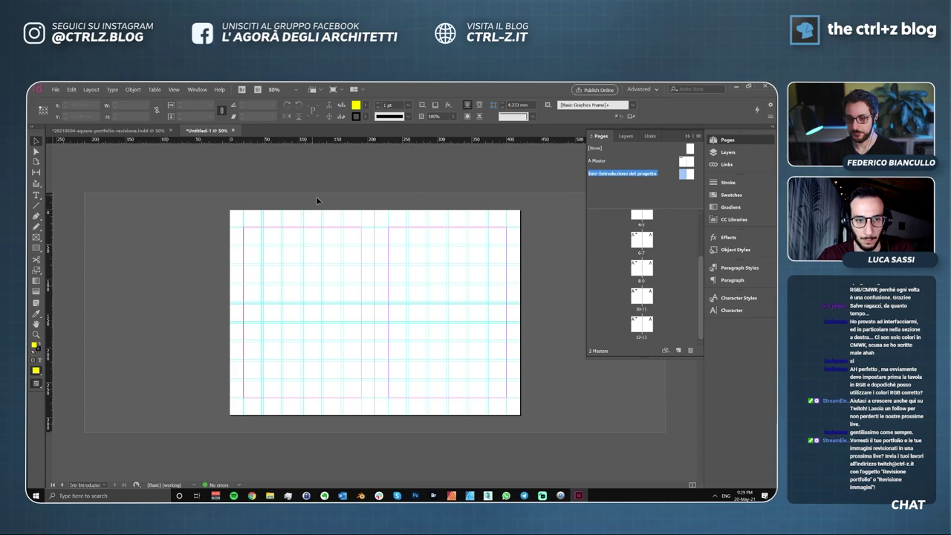
{"action": "scroll", "coordinate": [278, 291], "scroll_direction": "up", "scroll_amount": 1}
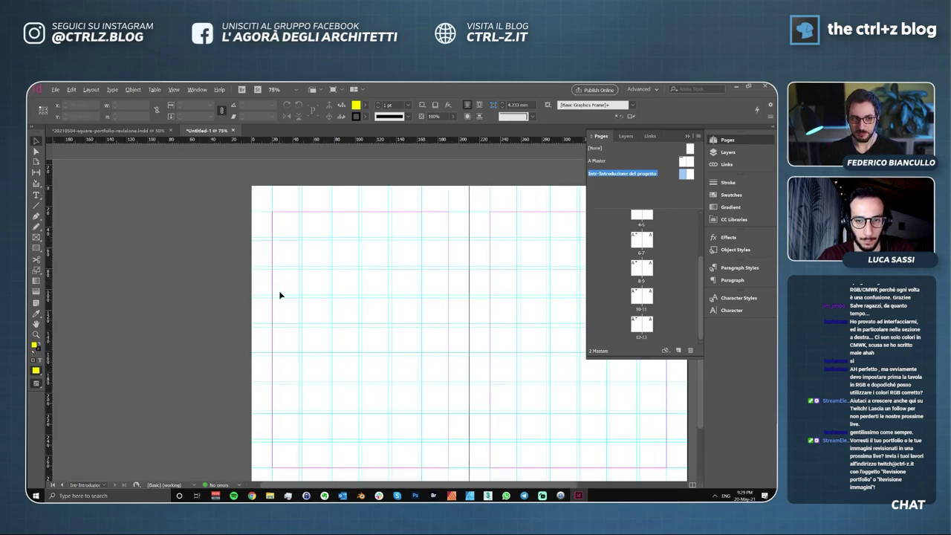
{"action": "scroll", "coordinate": [297, 293], "scroll_direction": "up", "scroll_amount": 1}
{"action": "scroll", "coordinate": [268, 286], "scroll_direction": "down", "scroll_amount": 2}
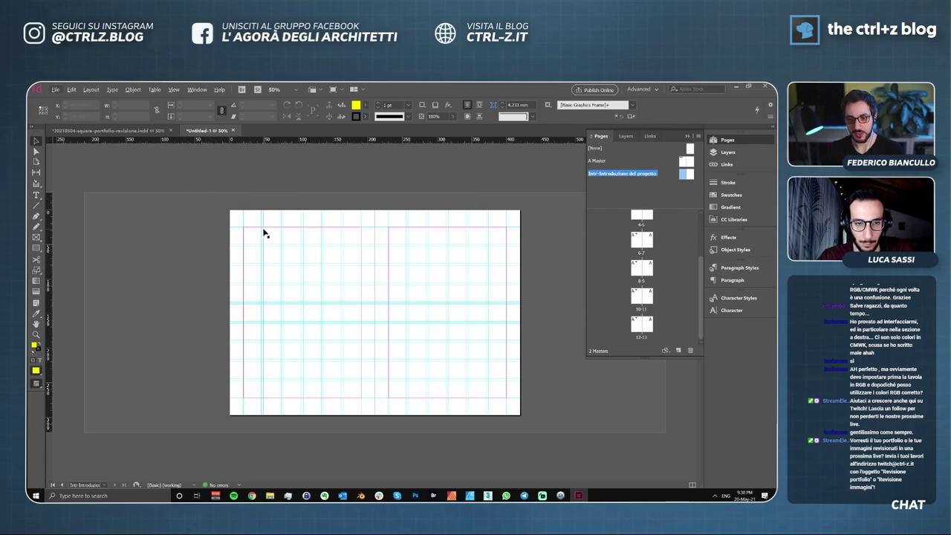
Try moving a vertical guide on the master's left page, then select the spread's guides and clear the selection.
{"action": "mouse_move", "coordinate": [263, 229]}
{"action": "left_mouse_down"}
{"action": "mouse_move", "coordinate": [316, 225]}
{"action": "mouse_move", "coordinate": [261, 230]}
{"action": "left_mouse_up"}
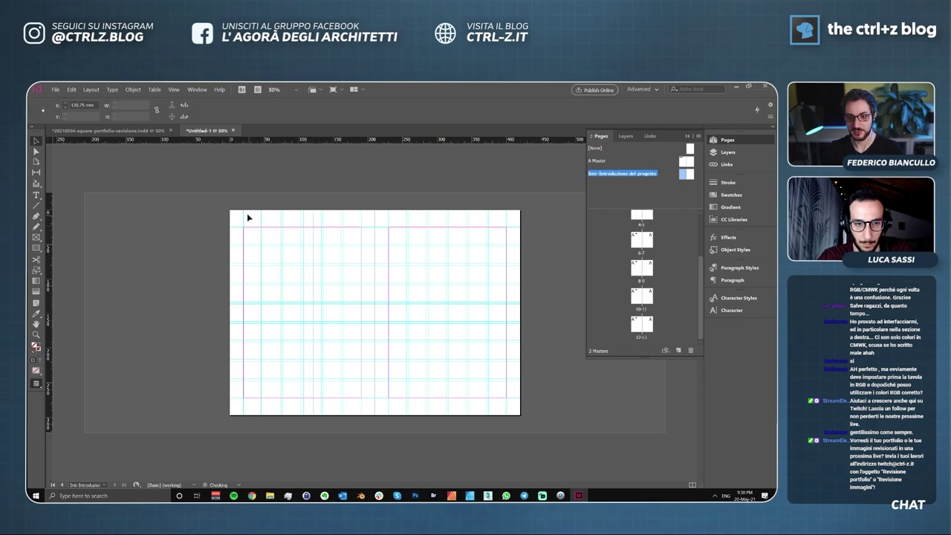
{"action": "key", "text": "m"}
{"action": "left_click_drag", "start_coordinate": [211, 199], "coordinate": [542, 428]}
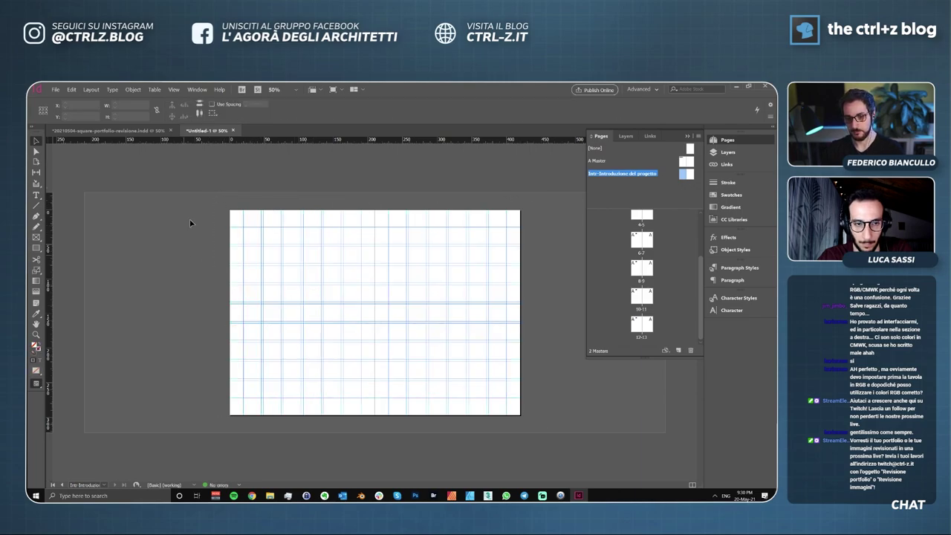
{"action": "left_click", "coordinate": [388, 304]}
{"action": "key", "text": "ctrl+alt+g"}
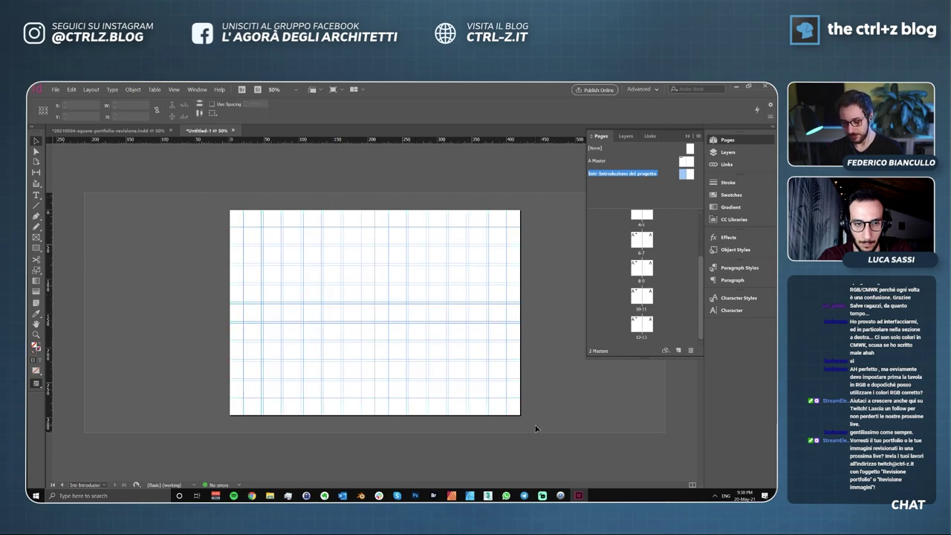
{"action": "key", "text": "ctrl+shift+a"}
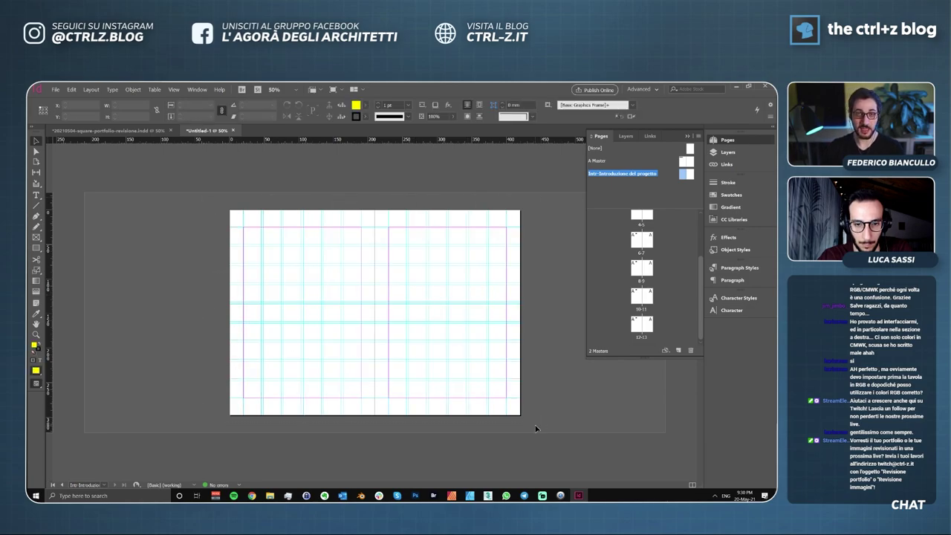
{"action": "left_click_drag", "start_coordinate": [364, 245], "coordinate": [294, 327]}
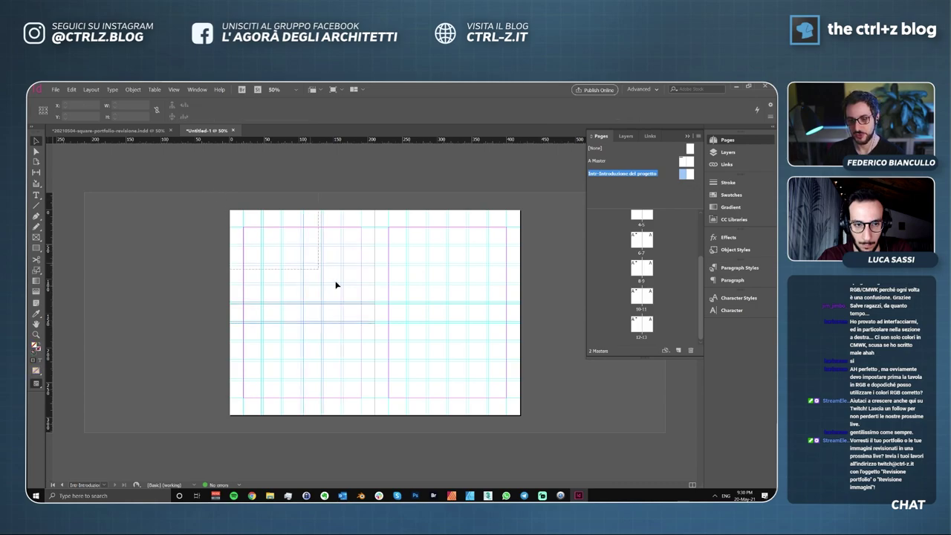
{"action": "left_click", "coordinate": [416, 285]}
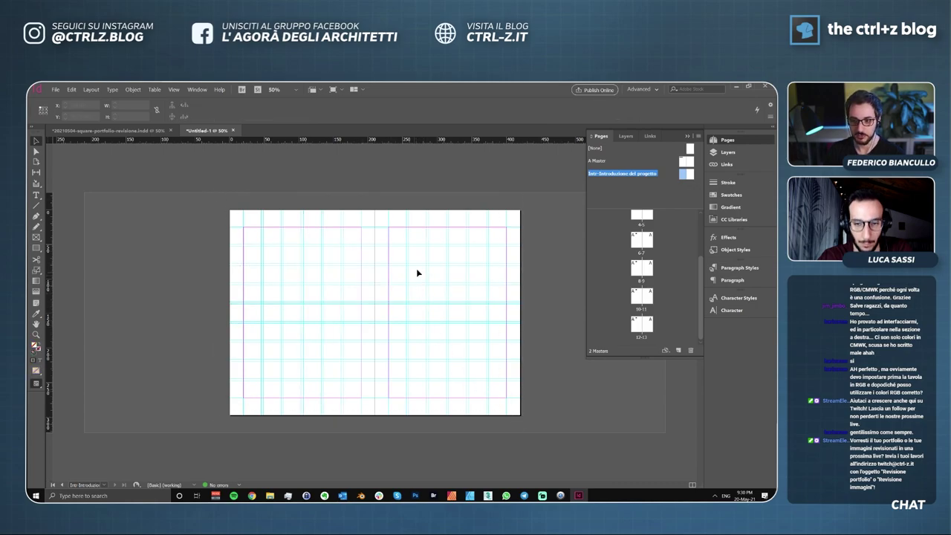
{"action": "left_click_drag", "start_coordinate": [259, 205], "coordinate": [549, 429]}
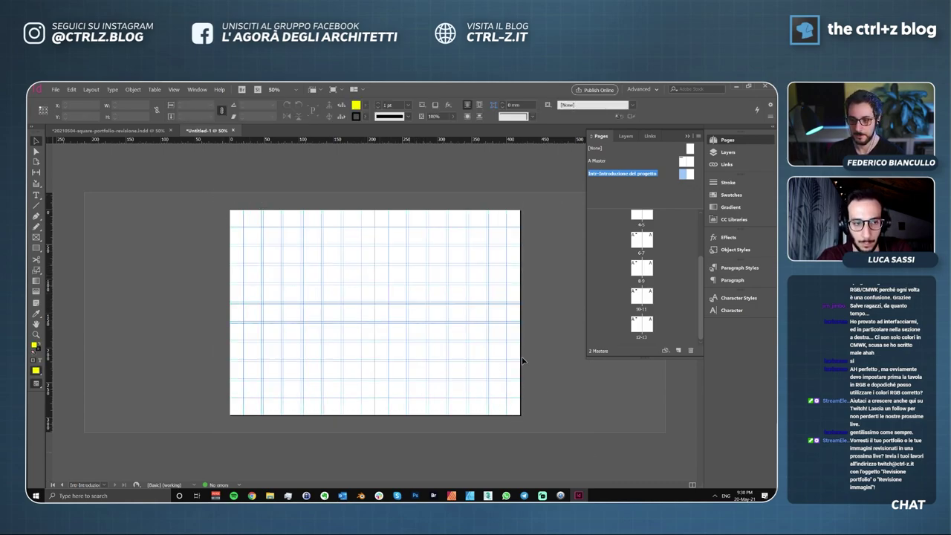
{"action": "left_click", "coordinate": [522, 361]}
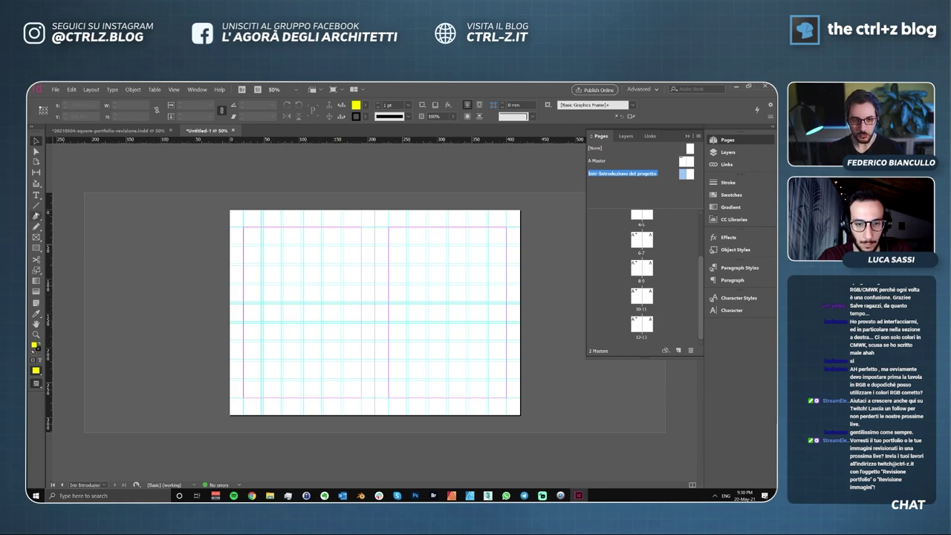
Draw a text frame about 112 by 25 mm in the left master page's second grid row, starting at the left margin, for the project title.
{"action": "left_click", "coordinate": [36, 195]}
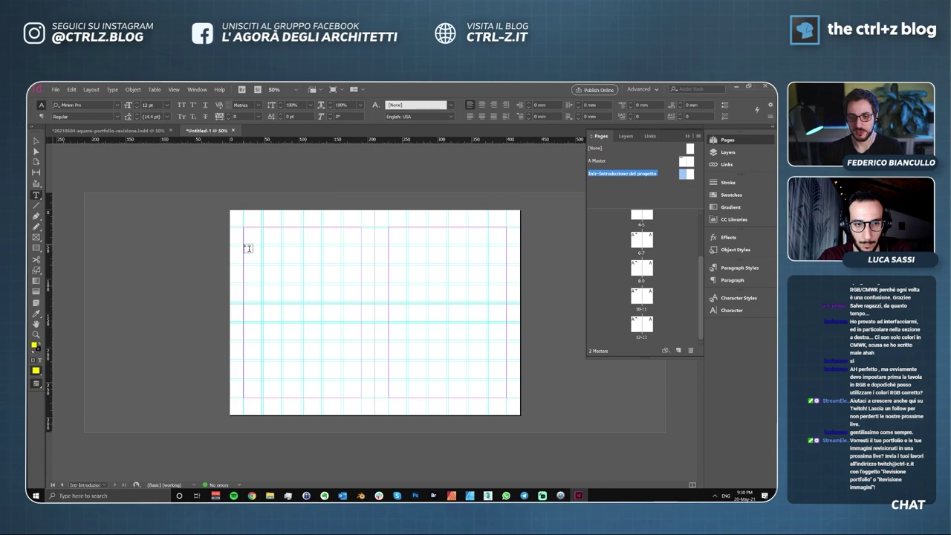
{"action": "left_click_drag", "start_coordinate": [247, 248], "coordinate": [329, 260]}
{"action": "key", "text": "Escape"}
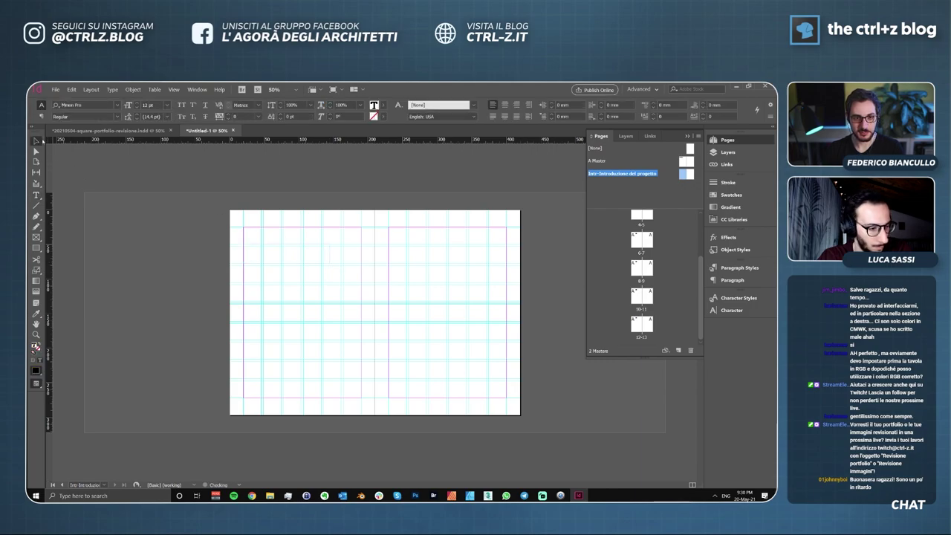
{"action": "left_click", "coordinate": [288, 243]}
{"action": "left_click", "coordinate": [291, 251]}
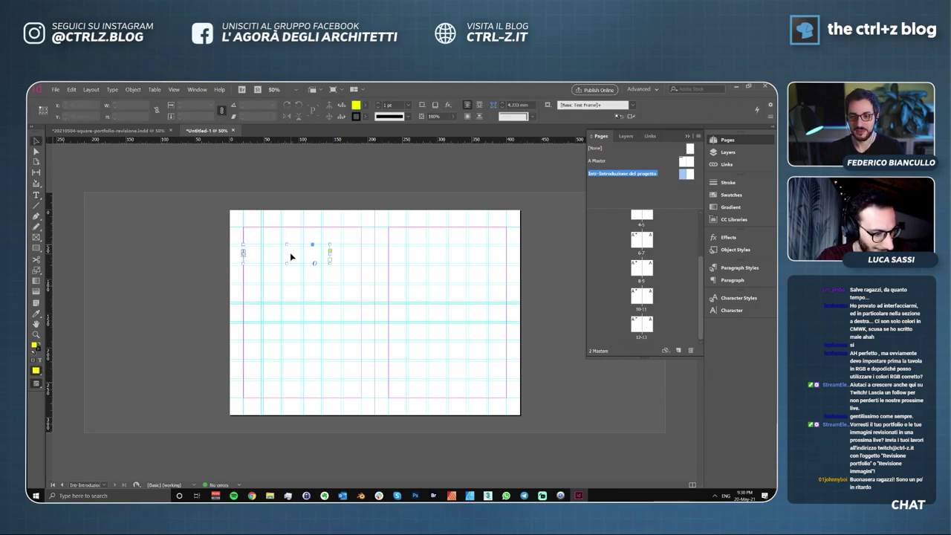
{"action": "left_click_drag", "start_coordinate": [286, 243], "coordinate": [305, 256]}
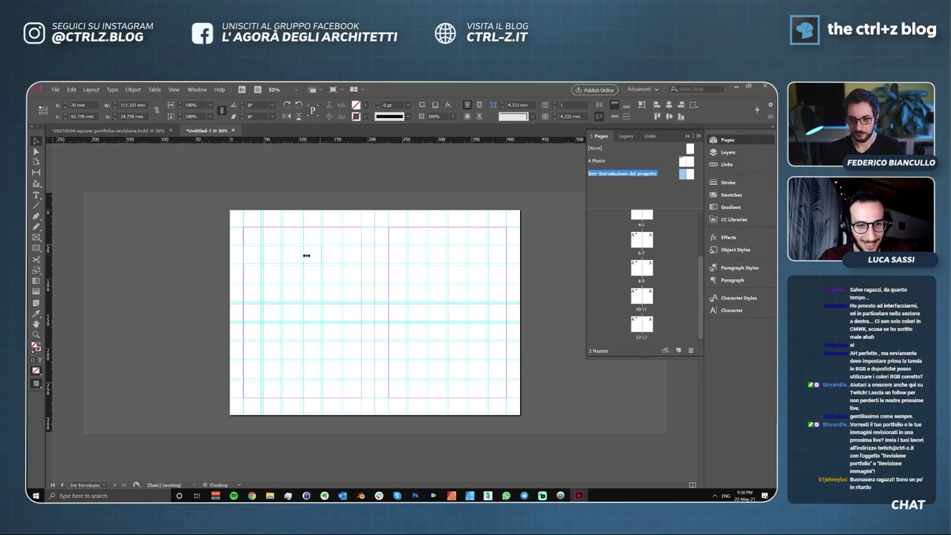
{"action": "double_click", "coordinate": [288, 253]}
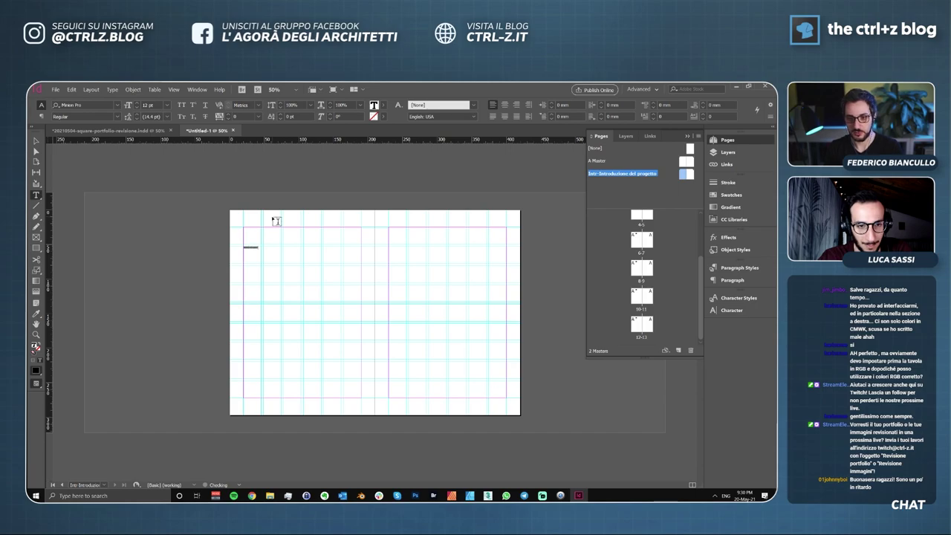
Set the title text to 35 pt and correct its capitalization to "Progetto 01".
{"action": "key", "text": "ctrl+a"}
{"action": "key", "text": "ctrl+6"}
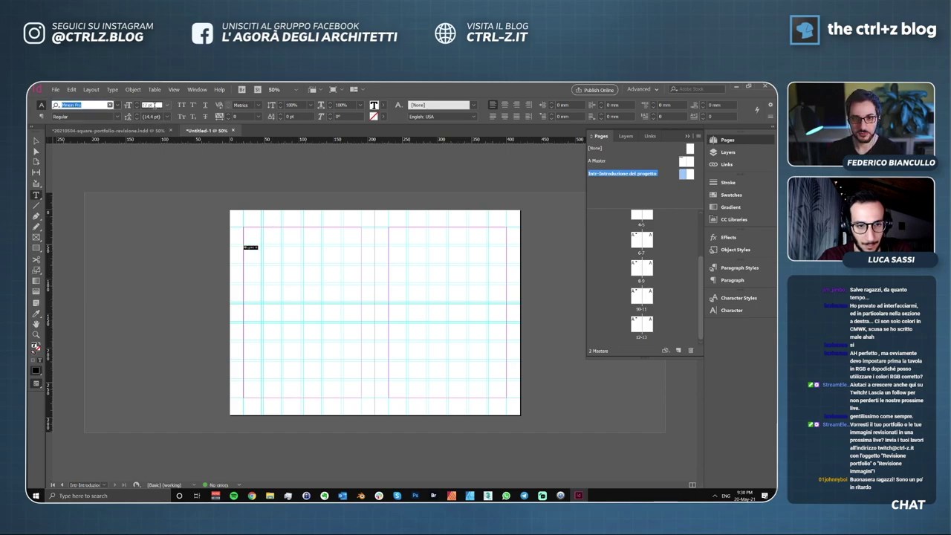
{"action": "key", "text": "Tab"}
{"action": "type", "text": "35"}
{"action": "key", "text": "Return"}
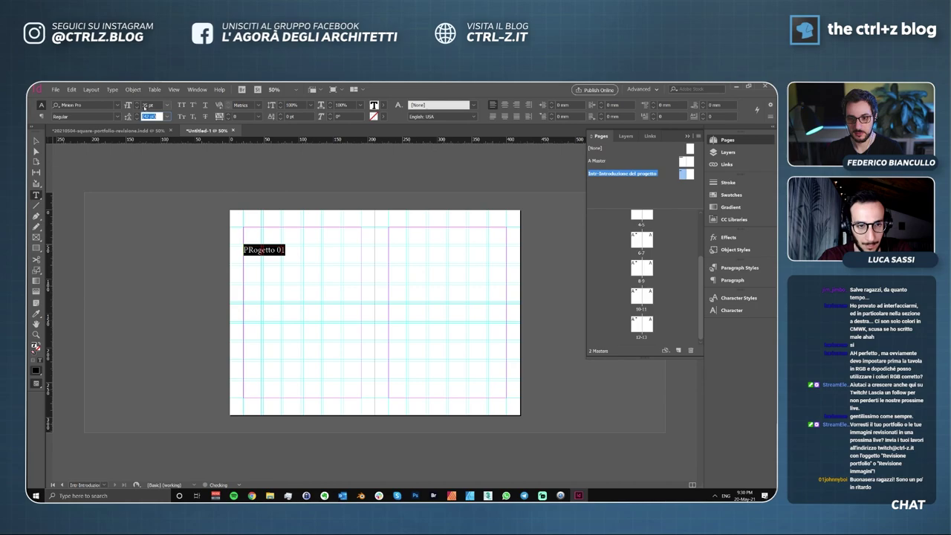
{"action": "left_click", "coordinate": [259, 262]}
{"action": "key", "text": "ctrl+a"}
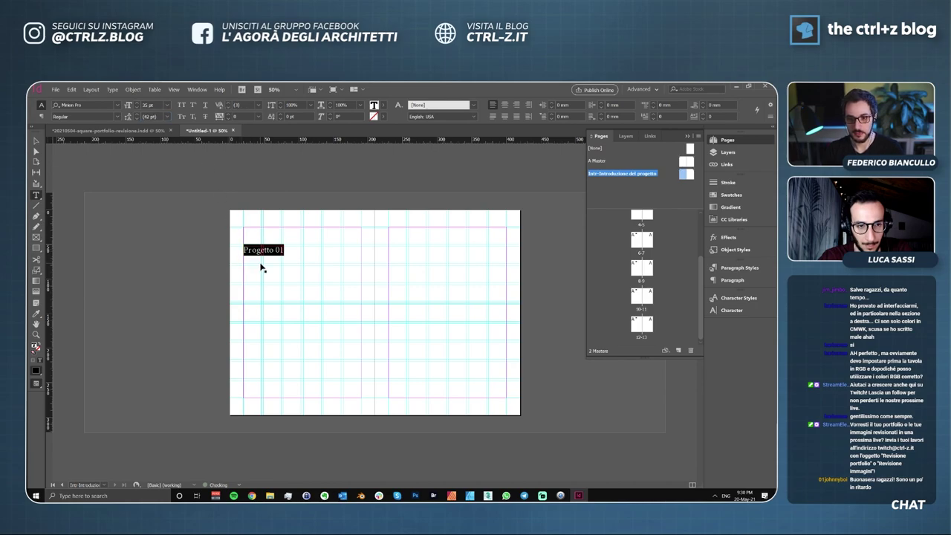
{"action": "left_click", "coordinate": [262, 257]}
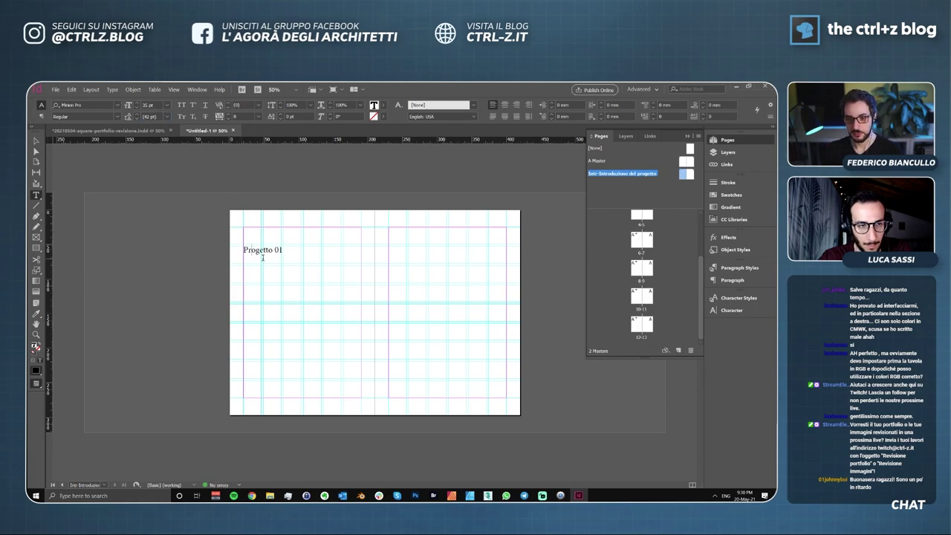
Change the title's font to Akzidenz-Grotesk BQ in the Bold style.
{"action": "left_click_drag", "start_coordinate": [252, 248], "coordinate": [285, 255]}
{"action": "left_click", "coordinate": [116, 106]}
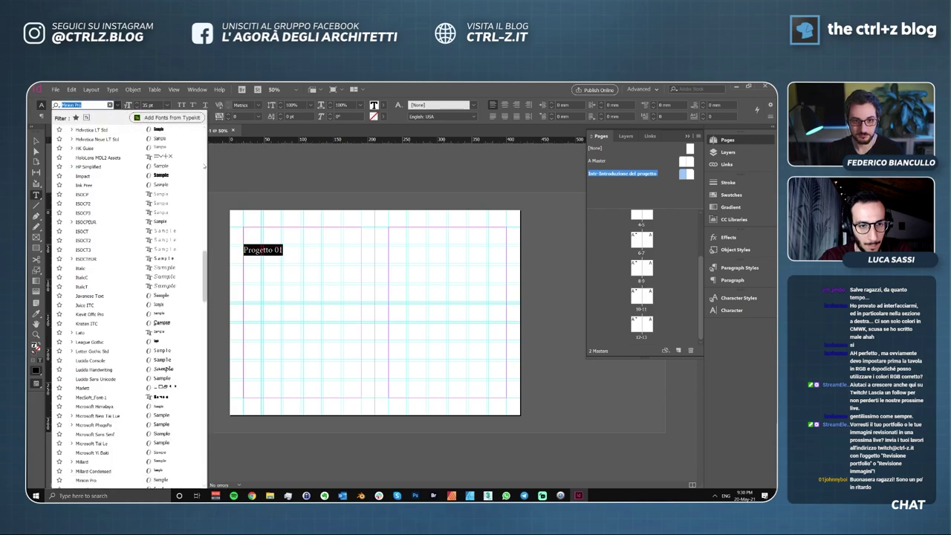
{"action": "scroll", "coordinate": [201, 170], "scroll_direction": "up", "scroll_amount": 5}
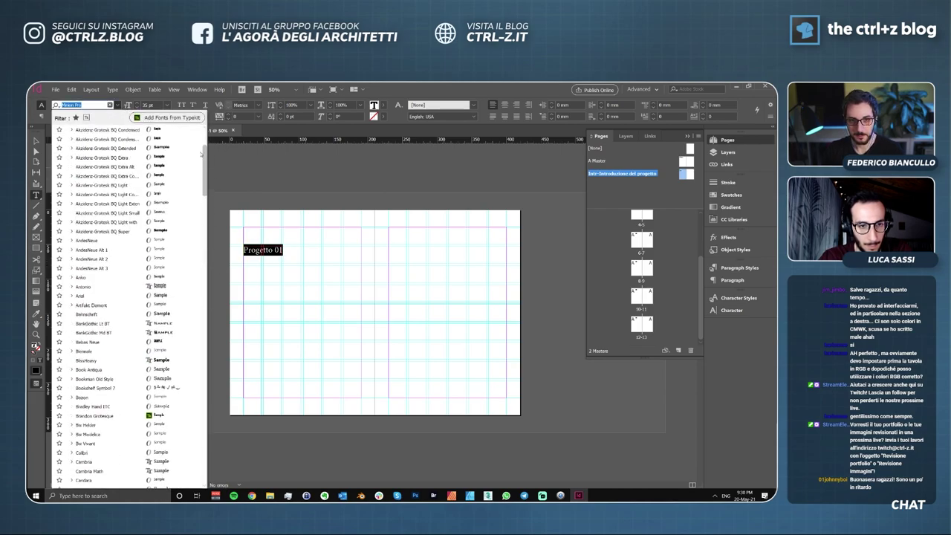
{"action": "left_click", "coordinate": [148, 221]}
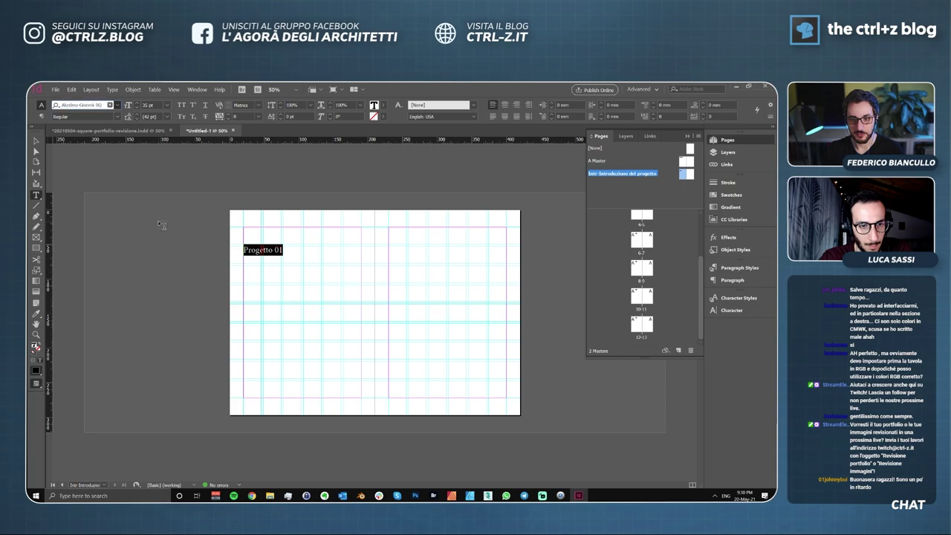
{"action": "left_click", "coordinate": [280, 255]}
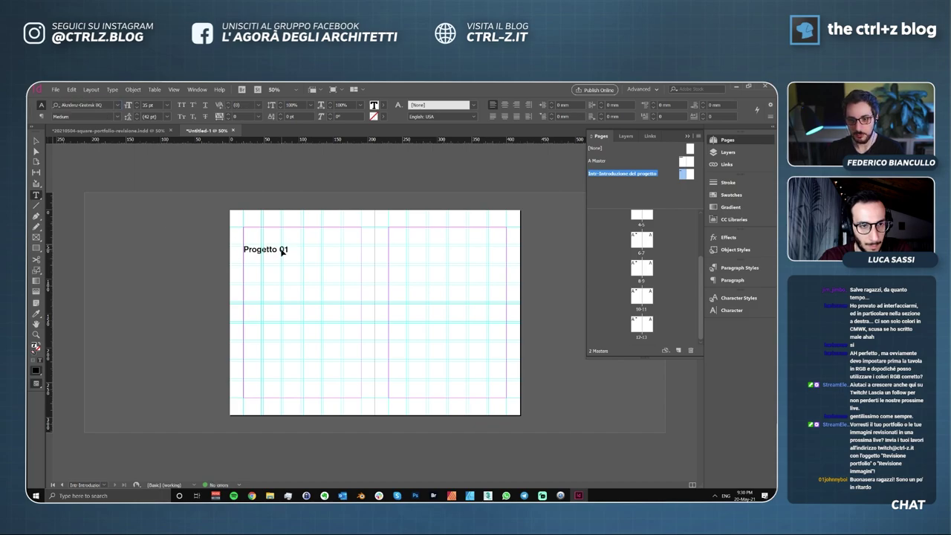
{"action": "triple_click", "coordinate": [279, 250]}
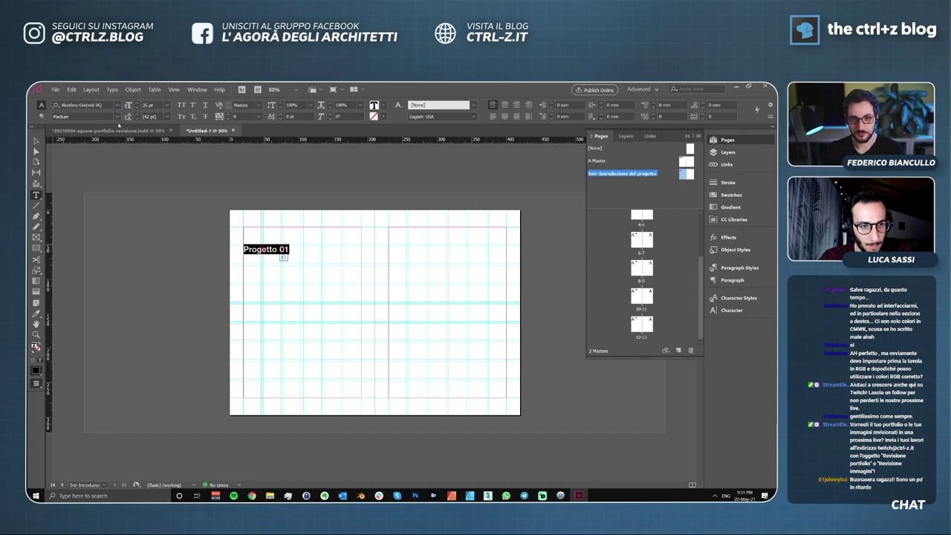
{"action": "left_click", "coordinate": [116, 117]}
{"action": "left_click", "coordinate": [82, 142]}
{"action": "key", "text": "ctrl+shift+a"}
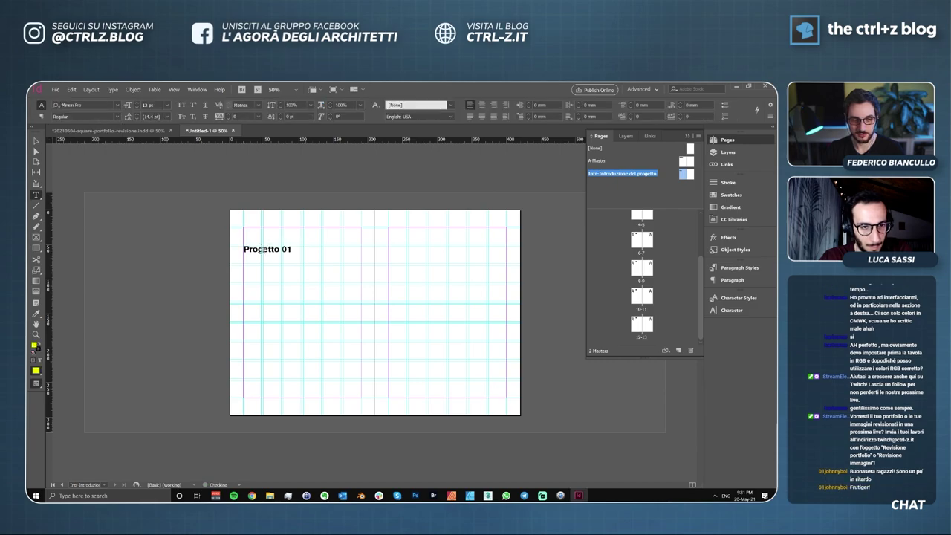
{"action": "key", "text": "Escape"}
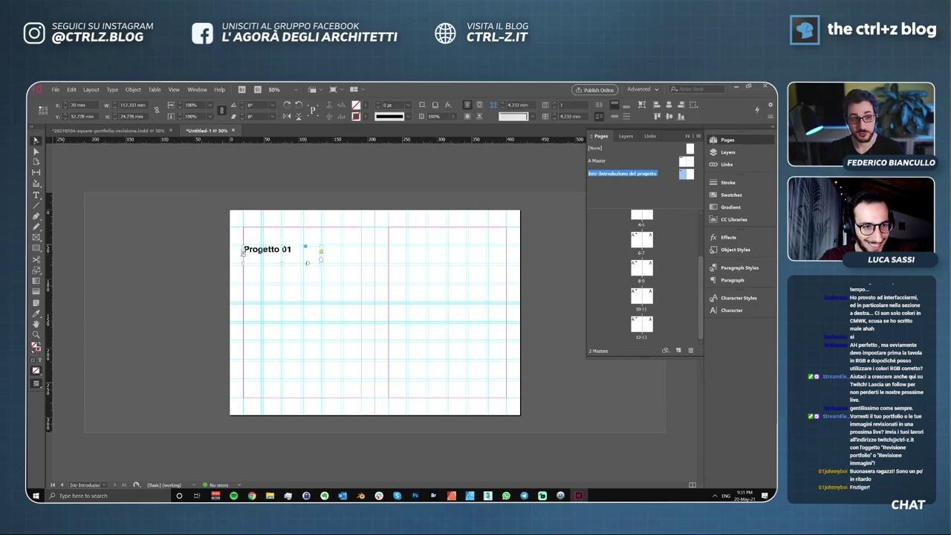
Set the "Progetto 01" title to 48 pt.
{"action": "double_click", "coordinate": [295, 250]}
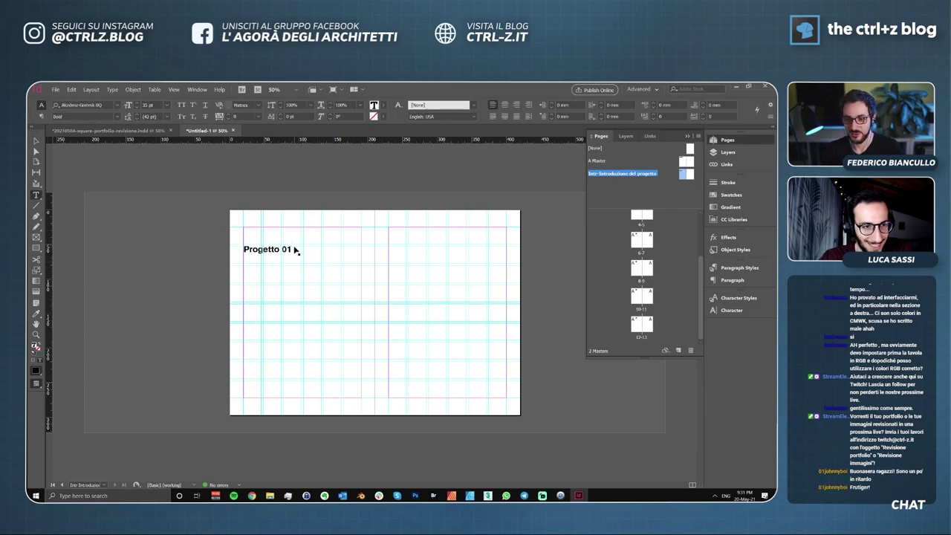
{"action": "key", "text": "ctrl+a"}
{"action": "left_click", "coordinate": [148, 105]}
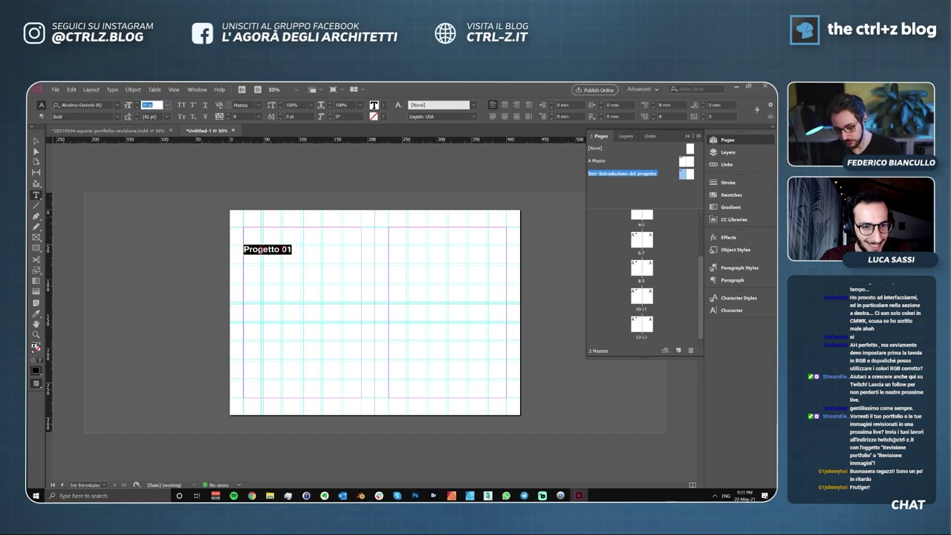
{"action": "type", "text": "48"}
{"action": "key", "text": "Return"}
{"action": "key", "text": "Escape"}
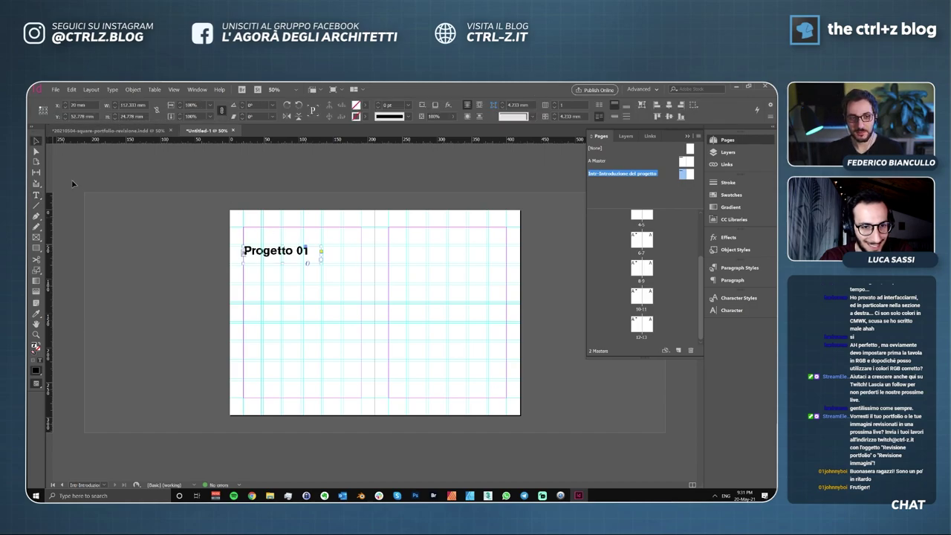
Preview the master spread without guides to check the title, then return to the normal view.
{"action": "left_click", "coordinate": [111, 222]}
{"action": "key", "text": "w"}
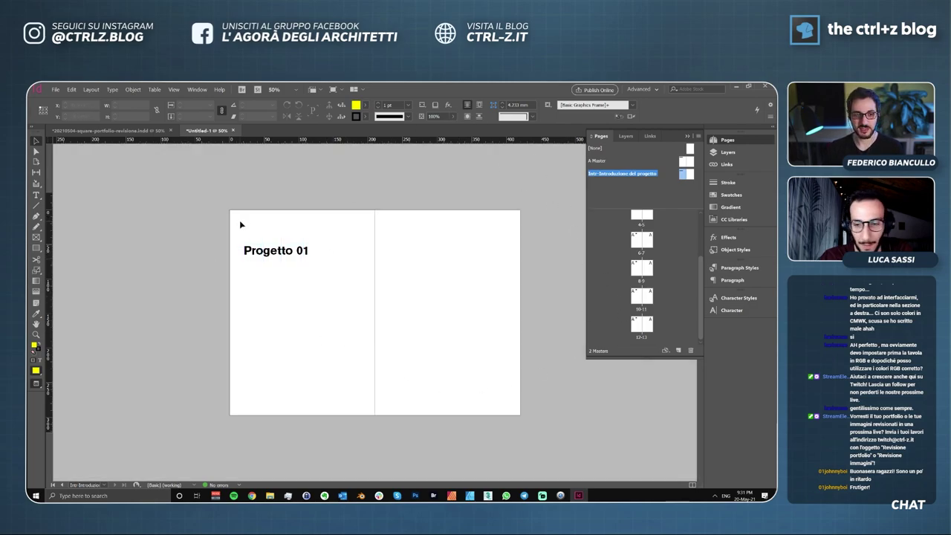
{"action": "key", "text": "w"}
{"action": "key", "text": "w"}
{"action": "key", "text": "w"}
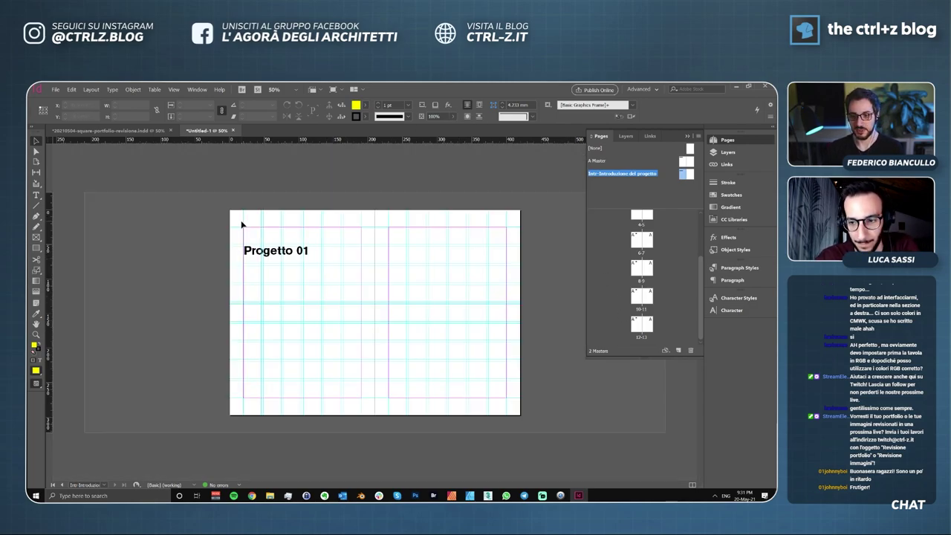
Fit the title frame to its text, move it down to the bottom of the second grid row, and check it in preview.
{"action": "left_click", "coordinate": [289, 254]}
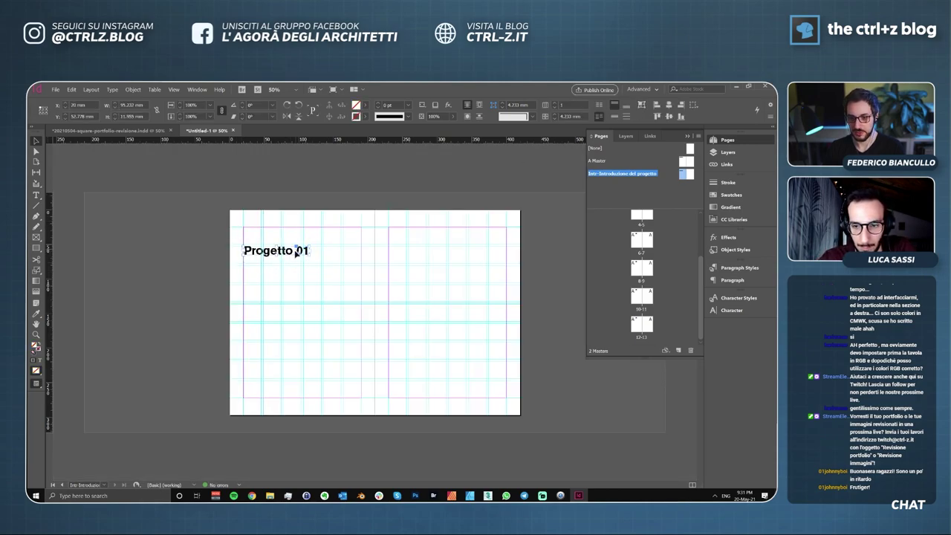
{"action": "left_click_drag", "start_coordinate": [294, 257], "coordinate": [293, 272]}
{"action": "left_click", "coordinate": [369, 247]}
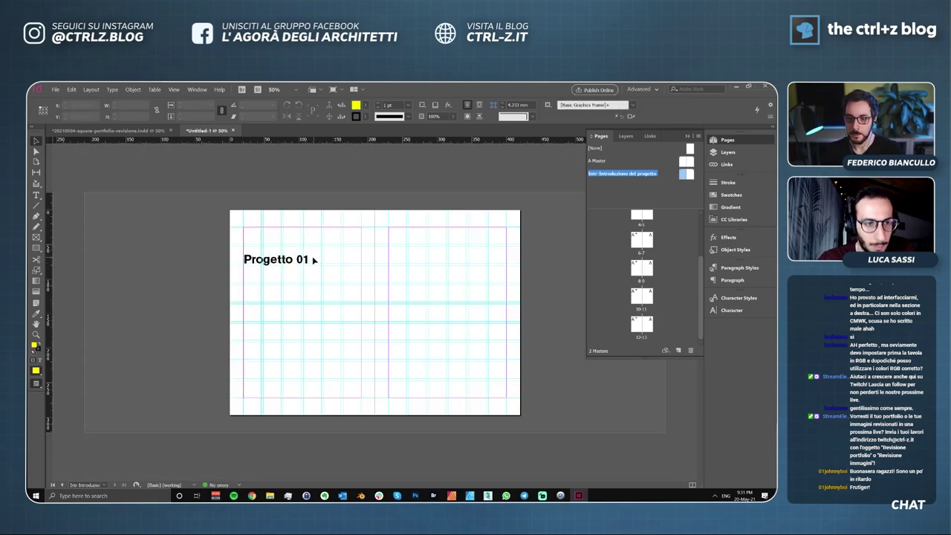
{"action": "key", "text": "w"}
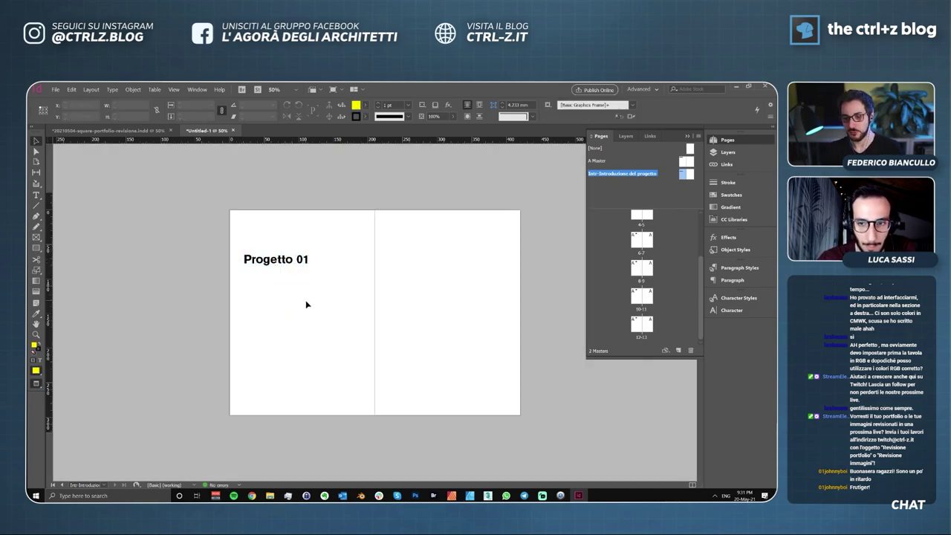
{"action": "key", "text": "w"}
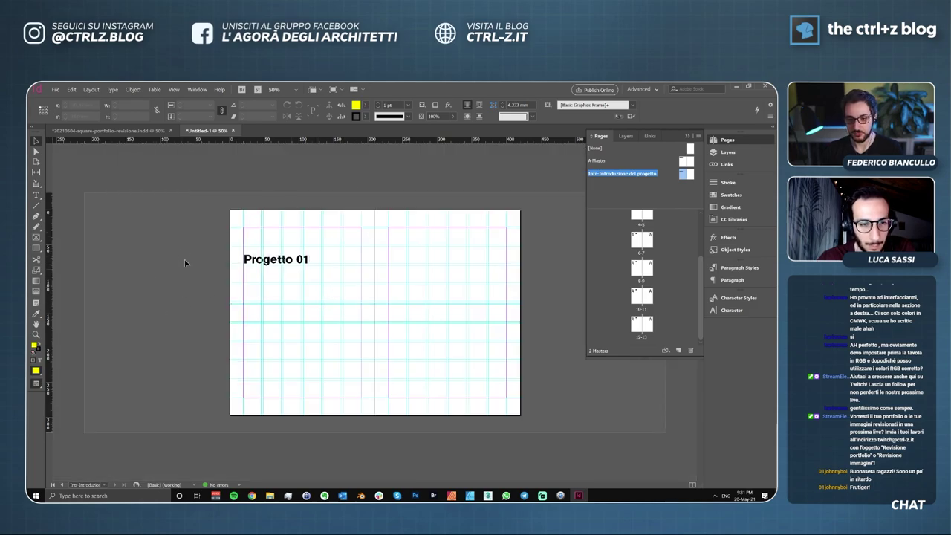
Copy the body text frame from page 4 of the square portfolio document into the master's left page, at the lower inner corner of the margins.
{"action": "left_click", "coordinate": [107, 130]}
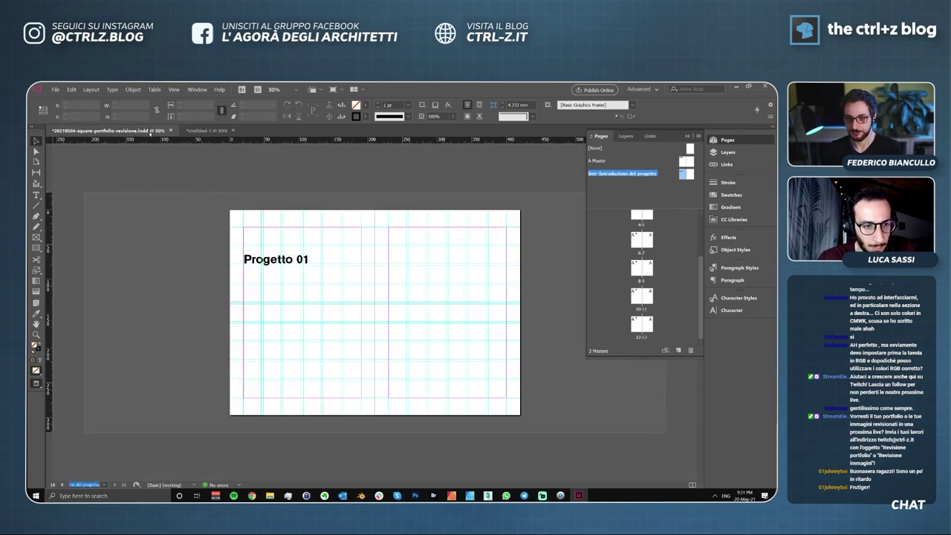
{"action": "left_click", "coordinate": [333, 401]}
{"action": "key", "text": "ctrl+c"}
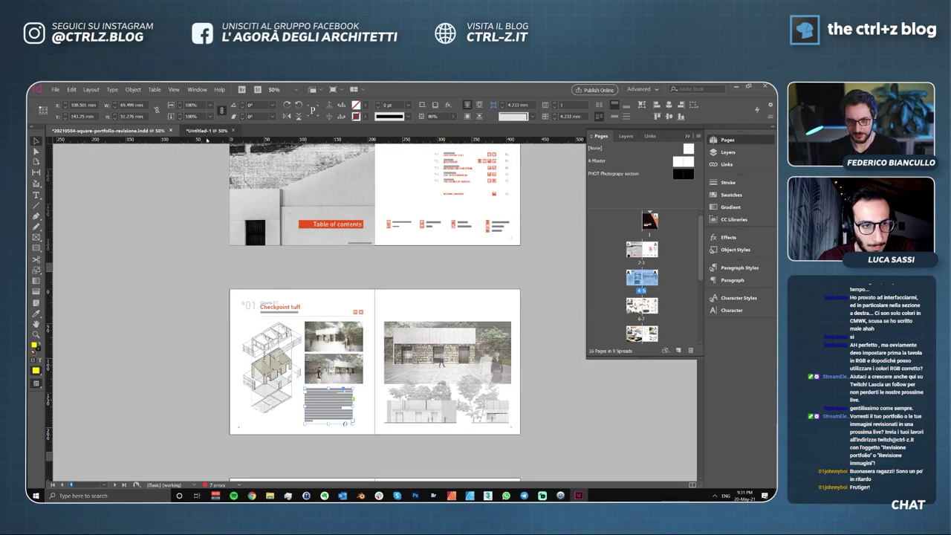
{"action": "left_click", "coordinate": [208, 130]}
{"action": "key", "text": "ctrl+v"}
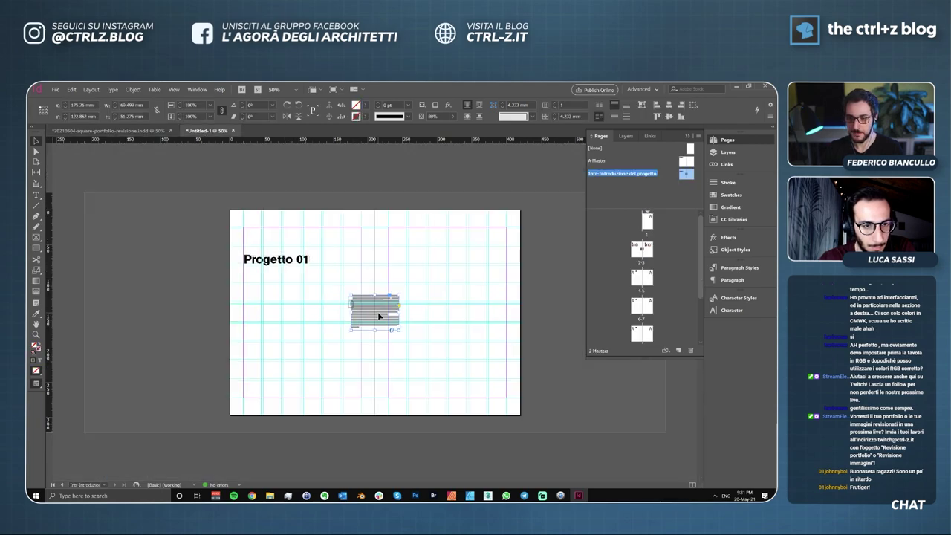
{"action": "left_click_drag", "start_coordinate": [378, 311], "coordinate": [341, 384]}
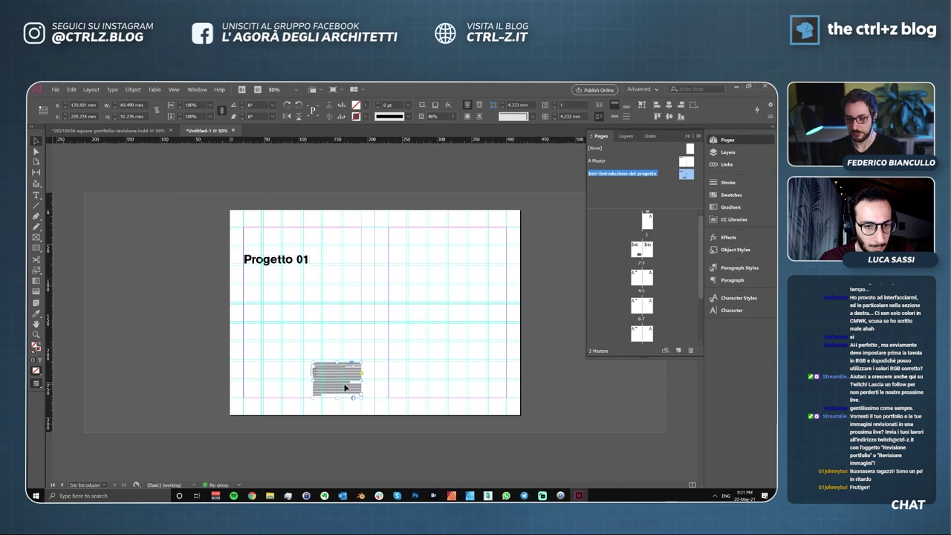
Resize the pasted body text frame to about 55 by 80 mm, filling the last two columns and bottom three rows of the left page's grid.
{"action": "key", "text": "ctrl+equal"}
{"action": "scroll", "coordinate": [346, 387], "scroll_direction": "down", "scroll_amount": 2}
{"action": "scroll", "coordinate": [346, 386], "scroll_direction": "right", "scroll_amount": 2}
{"action": "left_click_drag", "start_coordinate": [276, 359], "coordinate": [294, 332]}
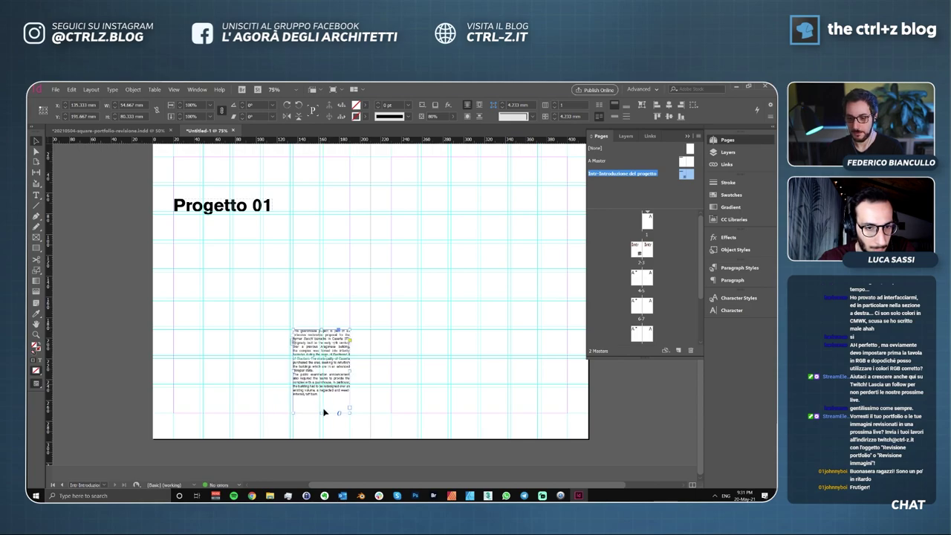
Preview the spread without guides, then move the body text frame up by one grid row.
{"action": "left_click", "coordinate": [320, 290]}
{"action": "key", "text": "w"}
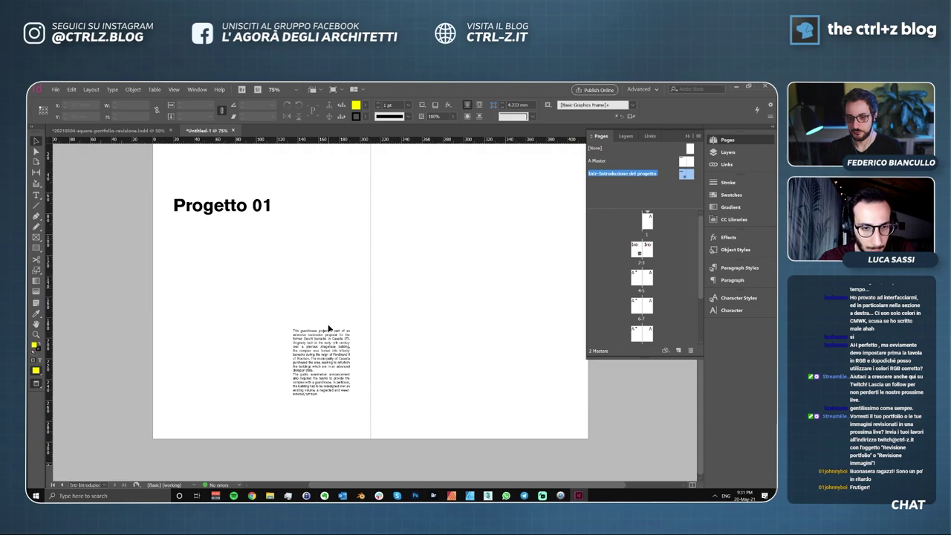
{"action": "key", "text": "w"}
{"action": "left_click_drag", "start_coordinate": [329, 327], "coordinate": [332, 324]}
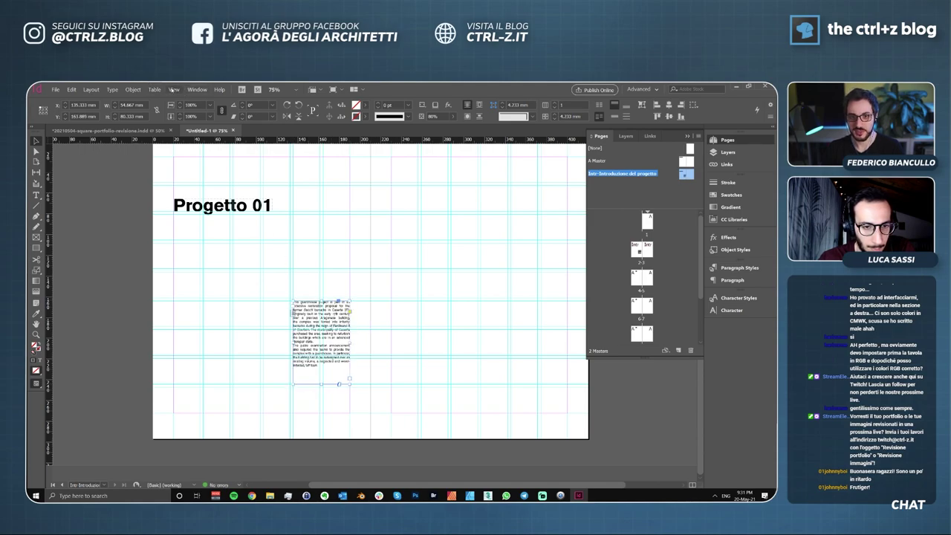
{"action": "left_click", "coordinate": [173, 90]}
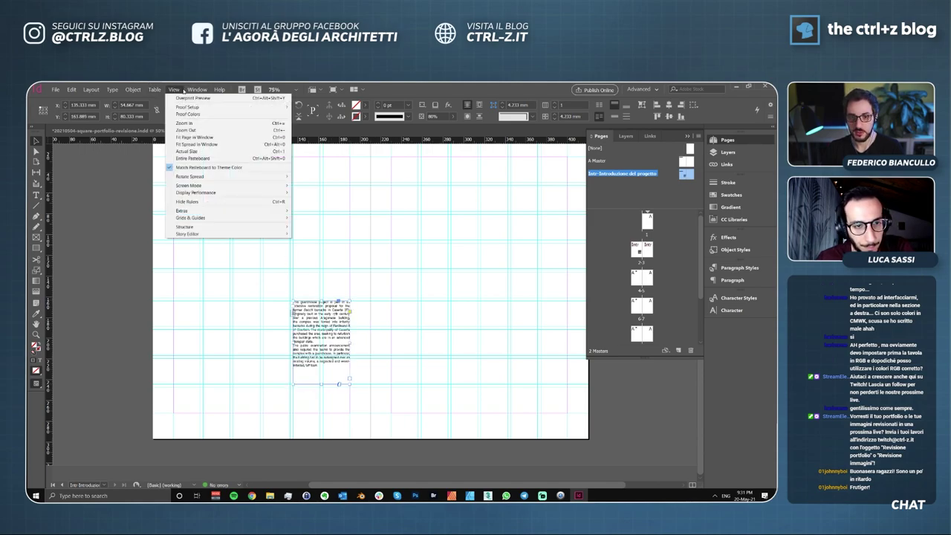
{"action": "mouse_move", "coordinate": [201, 219]}
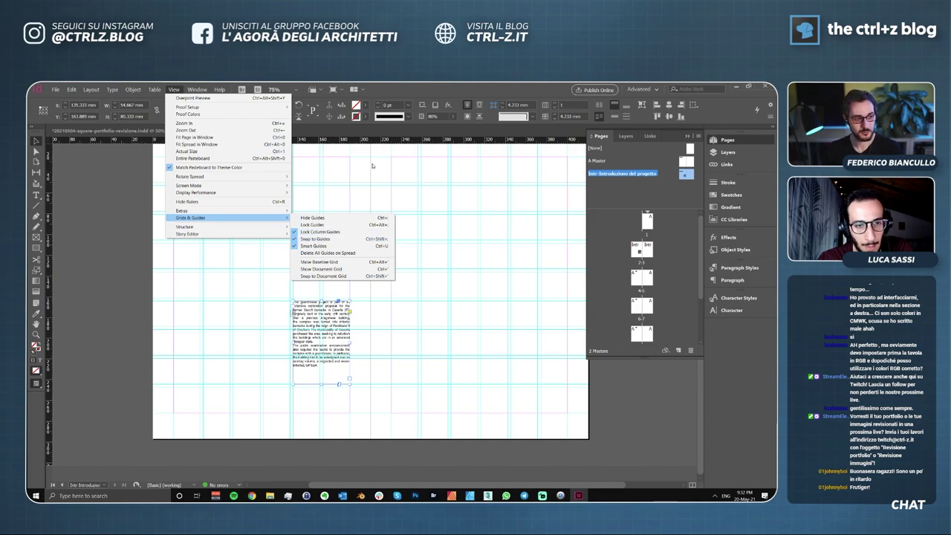
{"action": "left_click", "coordinate": [378, 184]}
Move the body text frame down by one grid row to the bottom margin and preview the spread without guides.
{"action": "left_click_drag", "start_coordinate": [338, 317], "coordinate": [332, 355]}
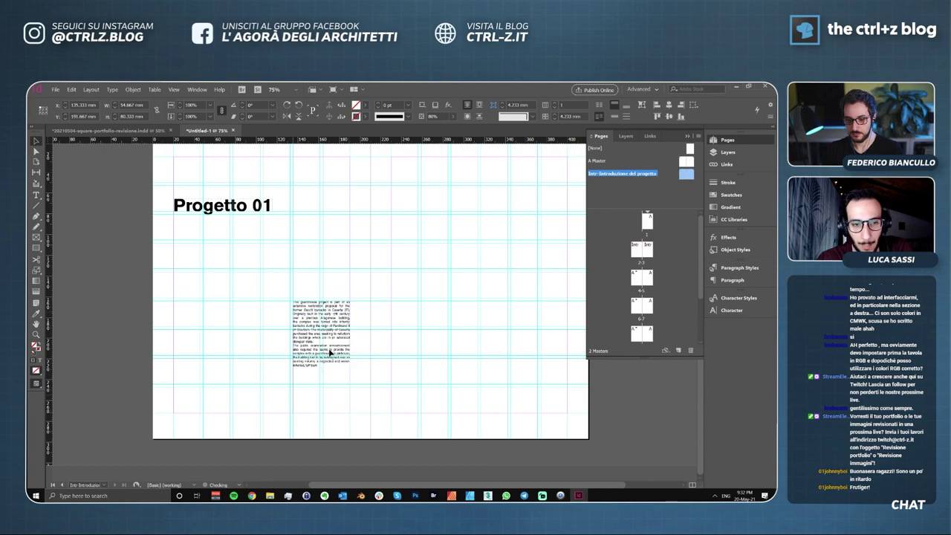
{"action": "left_click", "coordinate": [327, 279]}
{"action": "key", "text": "w"}
{"action": "key", "text": "w"}
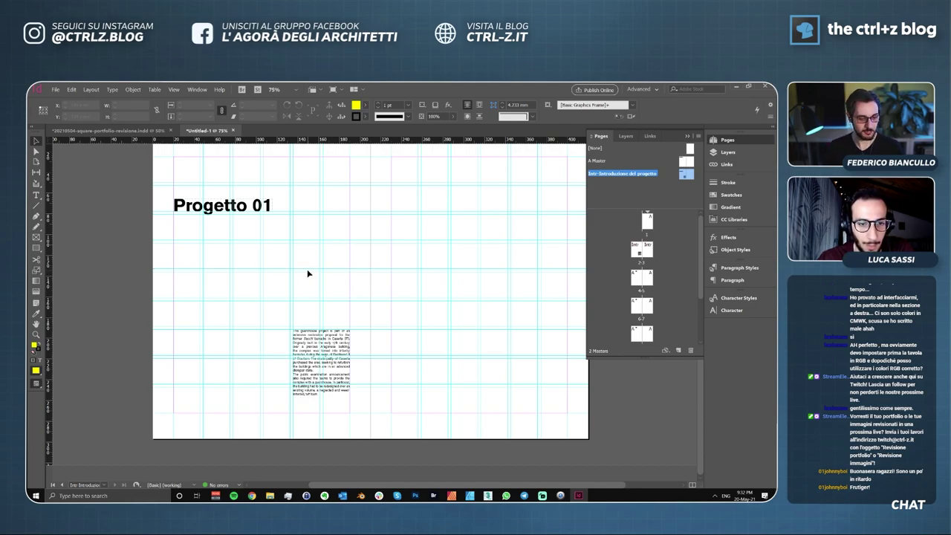
{"action": "key", "text": "w"}
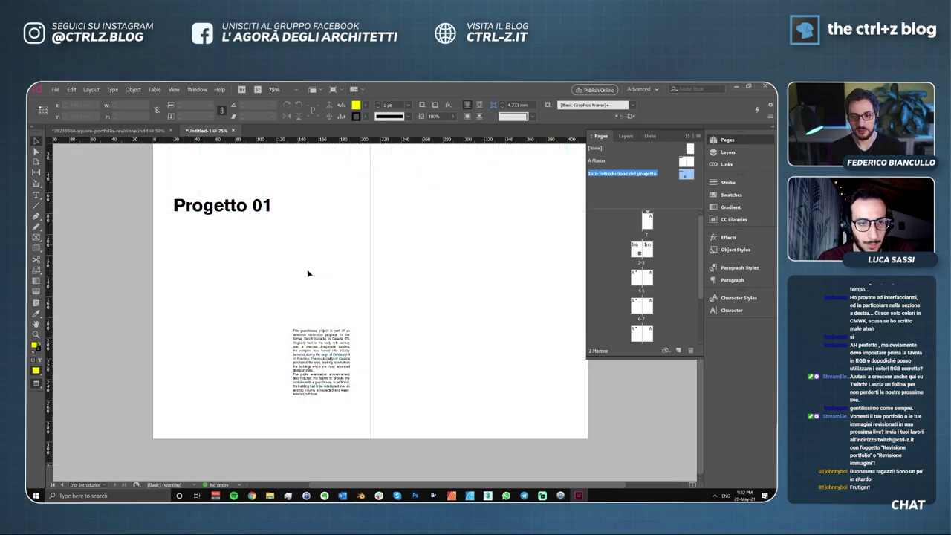
{"action": "key", "text": "w"}
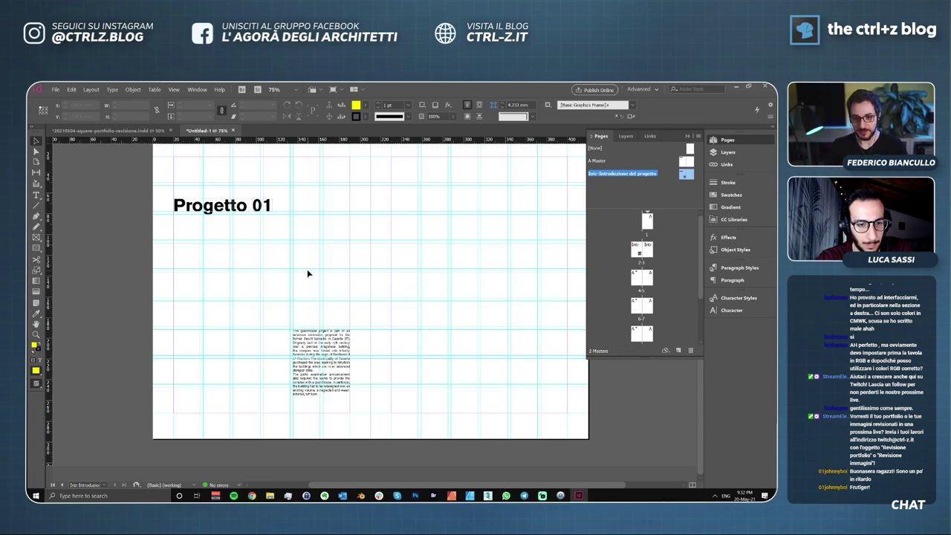
Draw a circular ellipse frame about 58.6 mm in diameter on the left page, below the title and starting at the second grid column.
{"action": "left_click", "coordinate": [36, 238]}
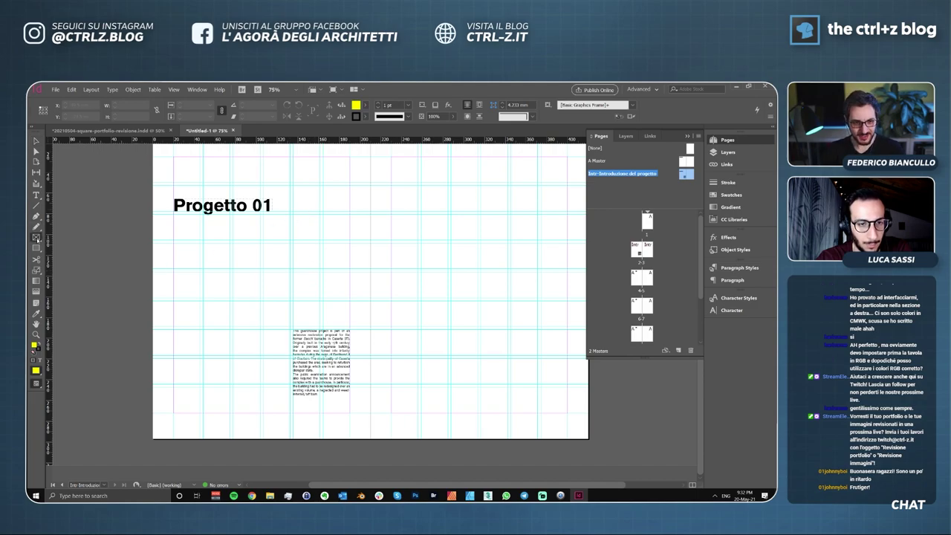
{"action": "right_click", "coordinate": [37, 239]}
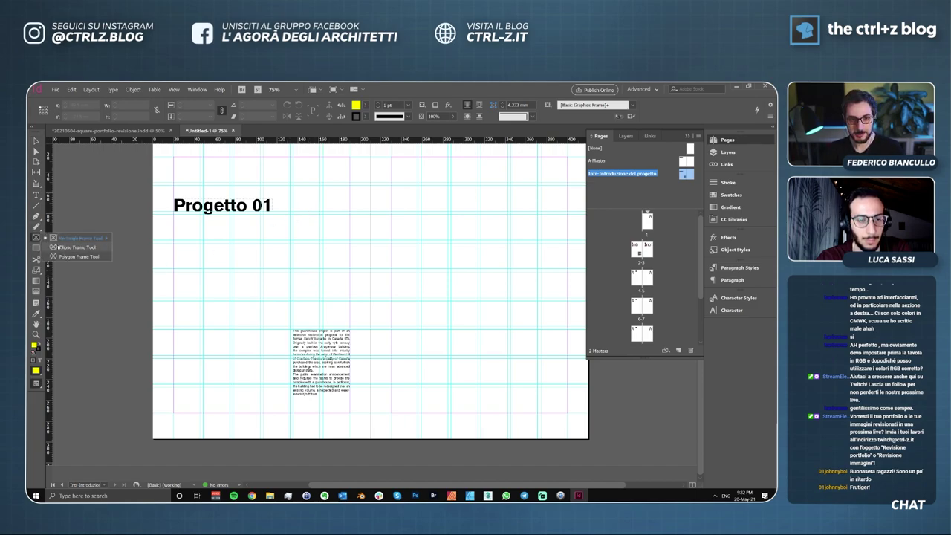
{"action": "left_click", "coordinate": [61, 247]}
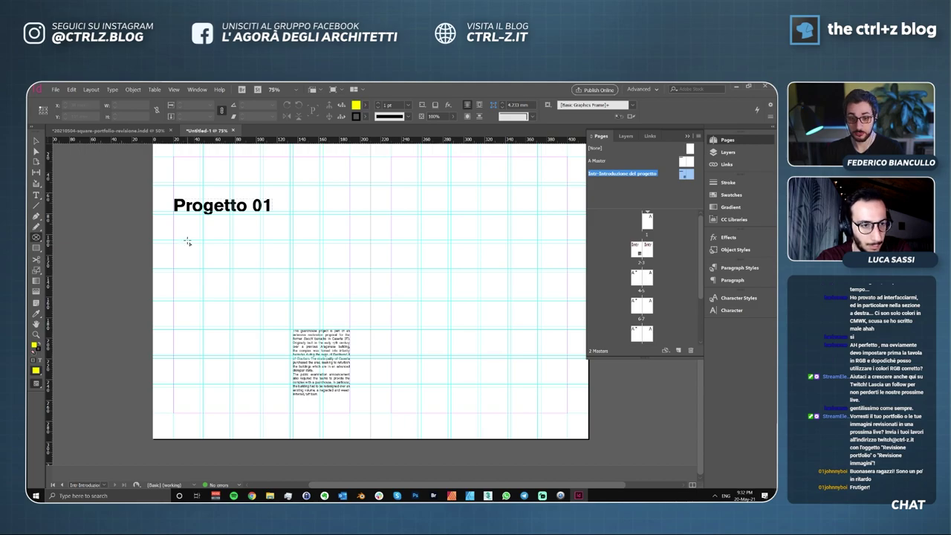
{"action": "left_click_drag", "start_coordinate": [201, 242], "coordinate": [266, 303]}
{"action": "left_click", "coordinate": [37, 142]}
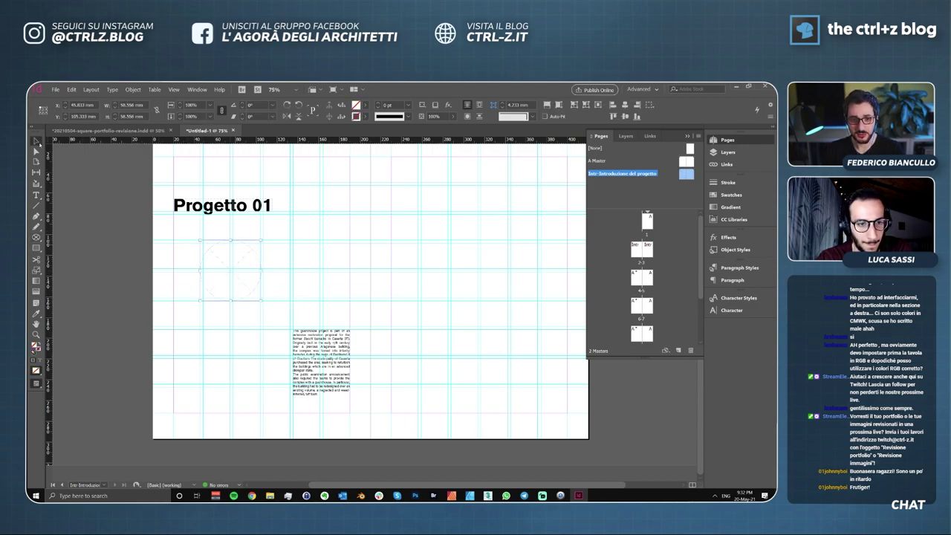
{"action": "key", "text": "w"}
{"action": "key", "text": "w"}
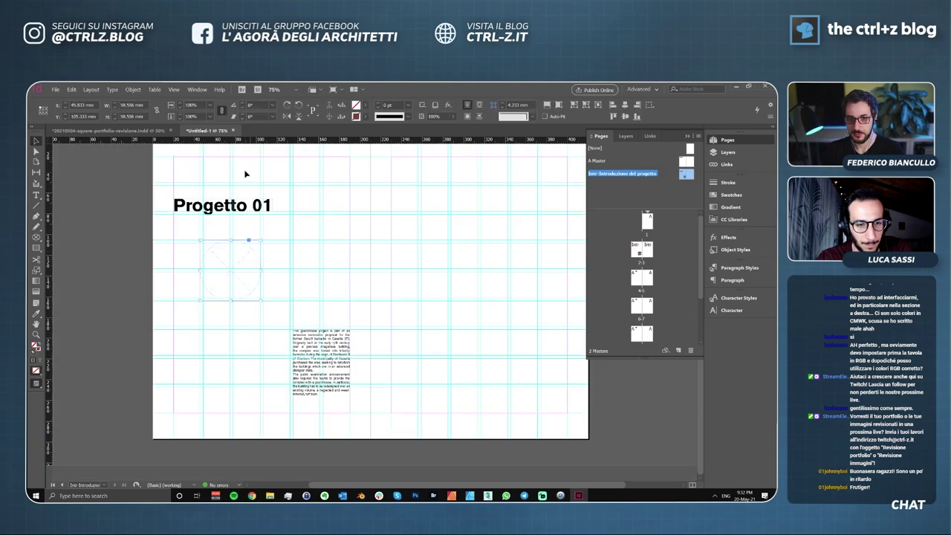
Fill the circular frame with solid black and check it in preview.
{"action": "left_click", "coordinate": [365, 105]}
{"action": "left_click", "coordinate": [288, 157]}
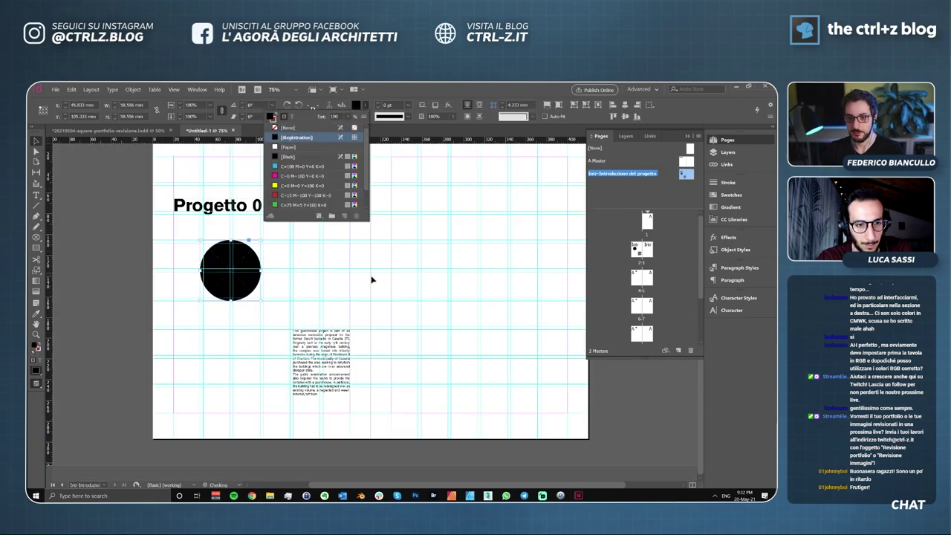
{"action": "left_click", "coordinate": [371, 278]}
{"action": "key", "text": "w"}
{"action": "key", "text": "w"}
Enlarge the black circle to about 86.5 mm, reduce it to about 80.5 mm, and check it in preview.
{"action": "left_click_drag", "start_coordinate": [190, 230], "coordinate": [290, 329]}
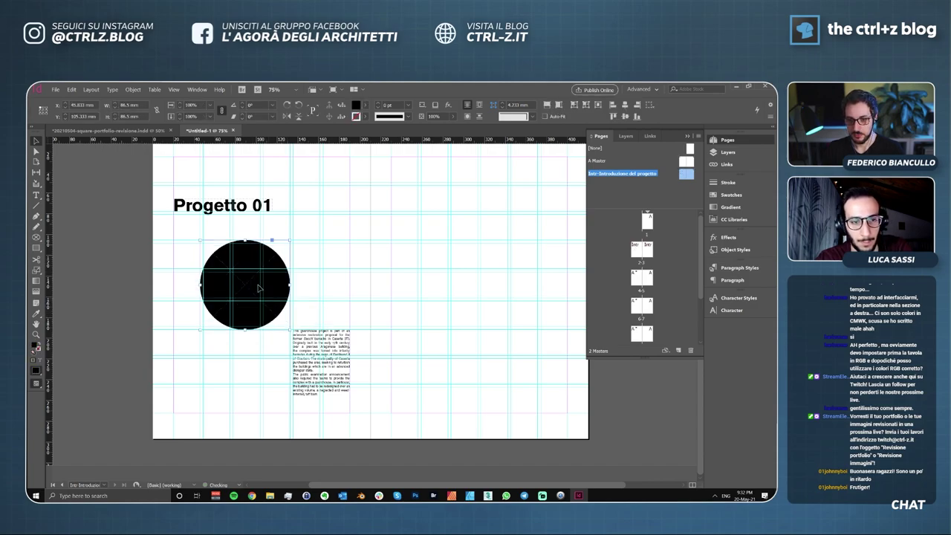
{"action": "left_click_drag", "start_coordinate": [198, 334], "coordinate": [201, 331]}
{"action": "left_click_drag", "start_coordinate": [289, 237], "coordinate": [266, 272]}
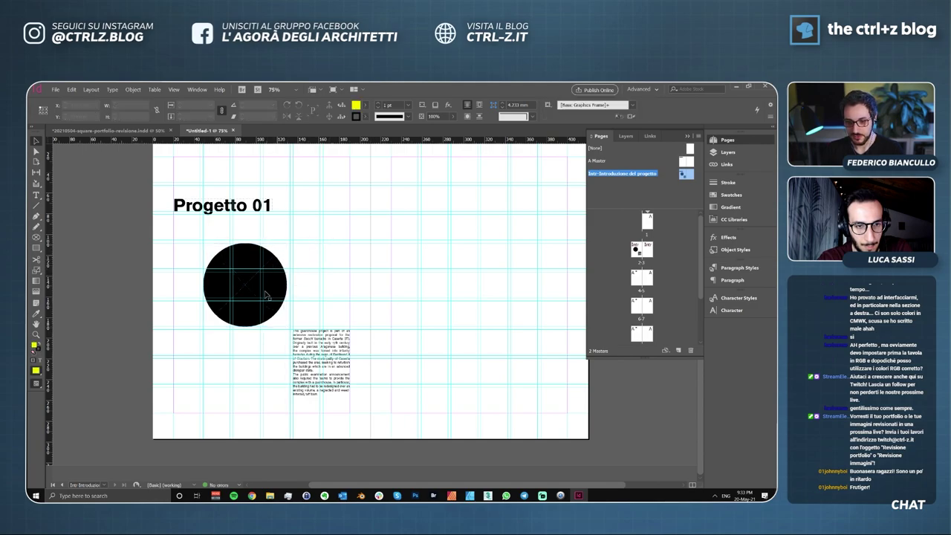
{"action": "key", "text": "w"}
{"action": "key", "text": "w"}
Move the black circle to the left page's outer margin, aligned with the title, and check it in preview.
{"action": "left_click_drag", "start_coordinate": [260, 300], "coordinate": [226, 301]}
{"action": "left_click", "coordinate": [267, 262]}
{"action": "key", "text": "w"}
{"action": "key", "text": "w"}
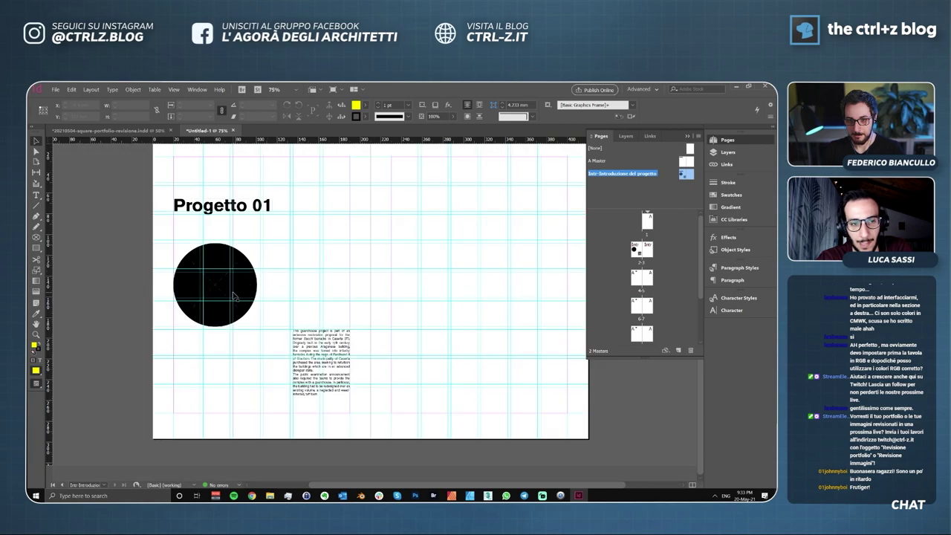
Enlarge the black circle proportionally to about 83.5 mm, then to about 112.3 mm so it spans the first four grid columns.
{"action": "left_click", "coordinate": [240, 292]}
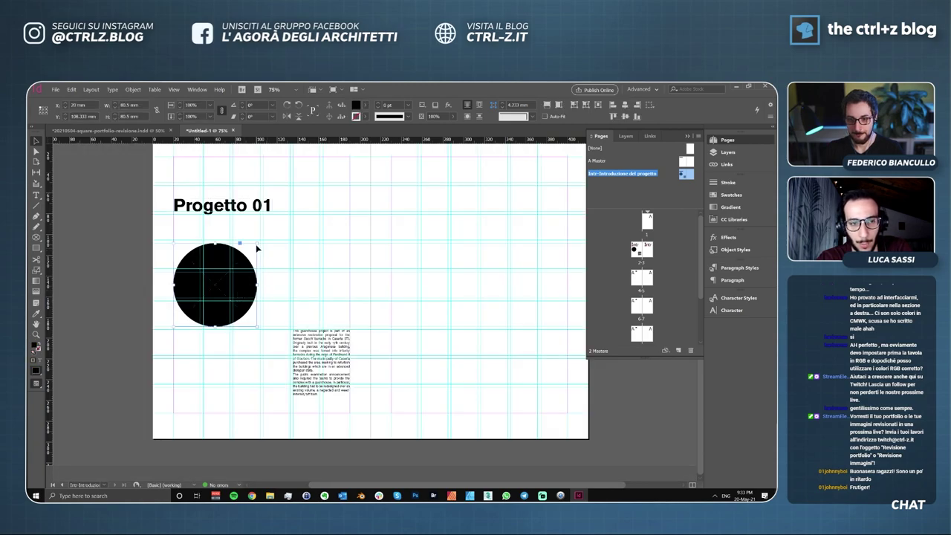
{"action": "left_click_drag", "start_coordinate": [257, 249], "coordinate": [260, 284]}
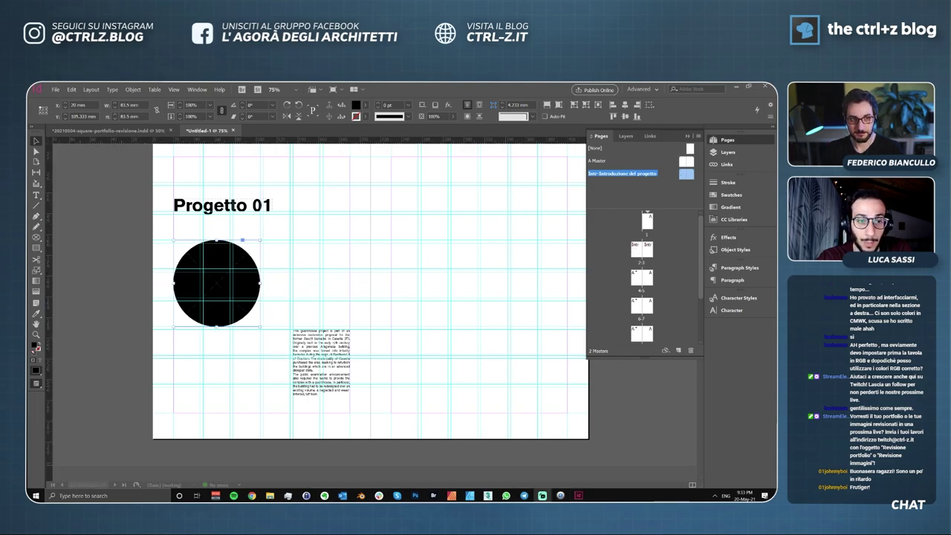
{"action": "left_click", "coordinate": [335, 221]}
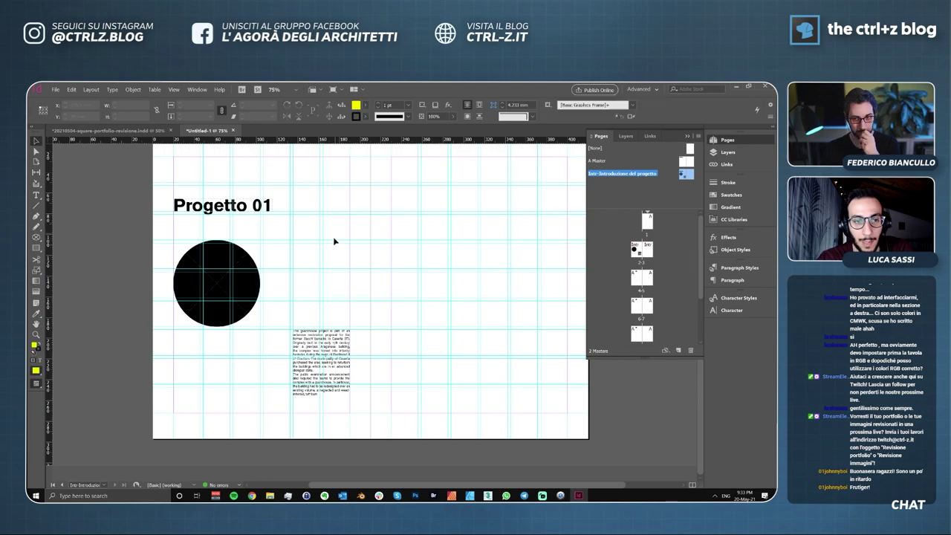
{"action": "left_click", "coordinate": [238, 283]}
{"action": "left_click_drag", "start_coordinate": [261, 326], "coordinate": [288, 333]}
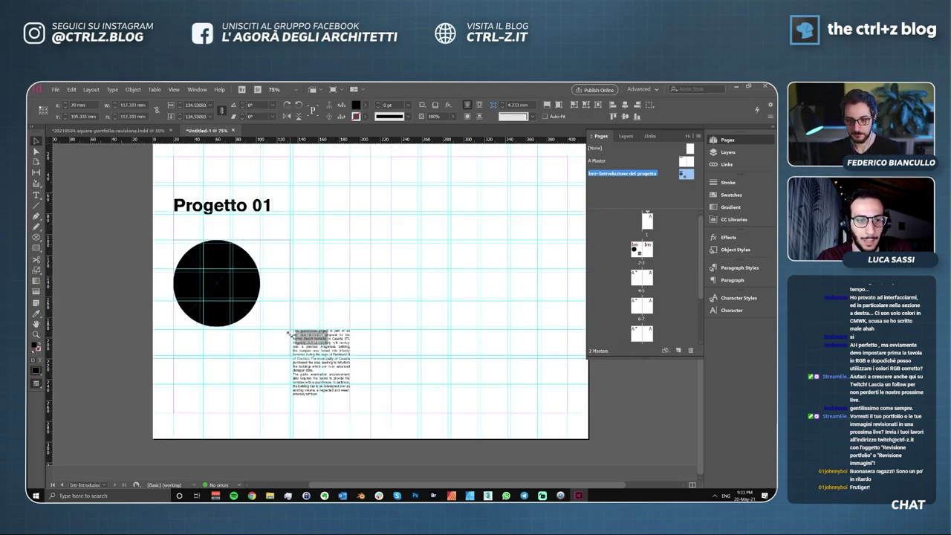
Move the circle up by one grid row and the title up to the top of the second grid row.
{"action": "left_click_drag", "start_coordinate": [246, 295], "coordinate": [243, 269]}
{"action": "left_click_drag", "start_coordinate": [254, 205], "coordinate": [271, 191]}
{"action": "left_click", "coordinate": [318, 215]}
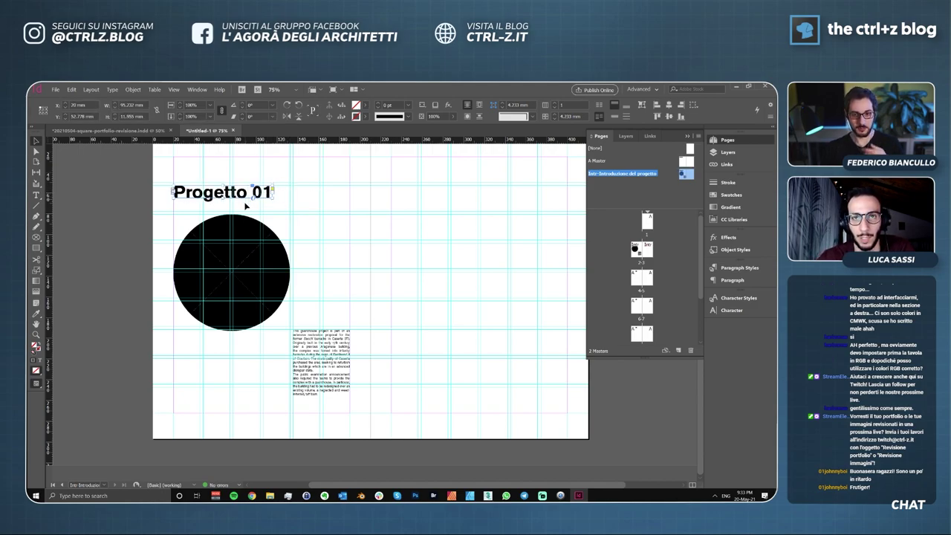
Preview the spread without guides and examine how the title, circle and body text sit together.
{"action": "left_click", "coordinate": [271, 308]}
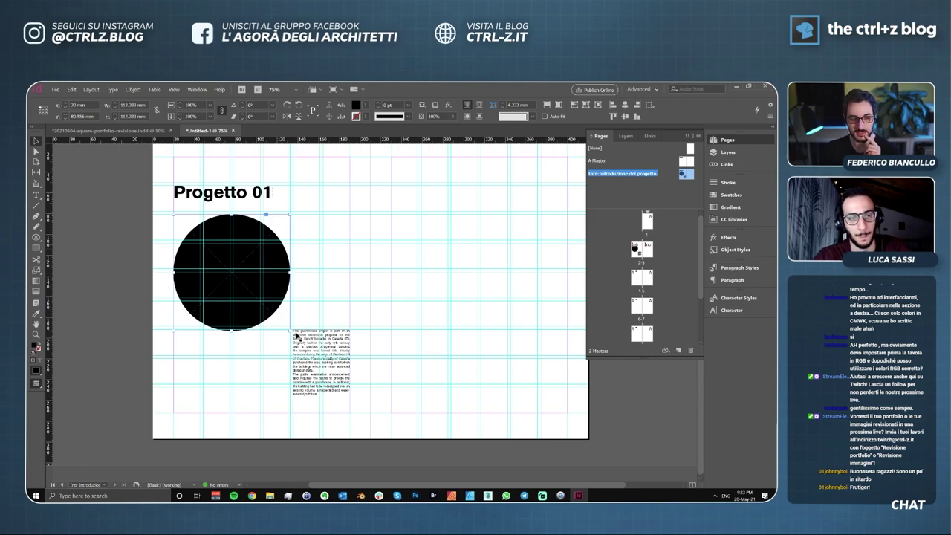
{"action": "left_click", "coordinate": [301, 208]}
{"action": "key", "text": "w"}
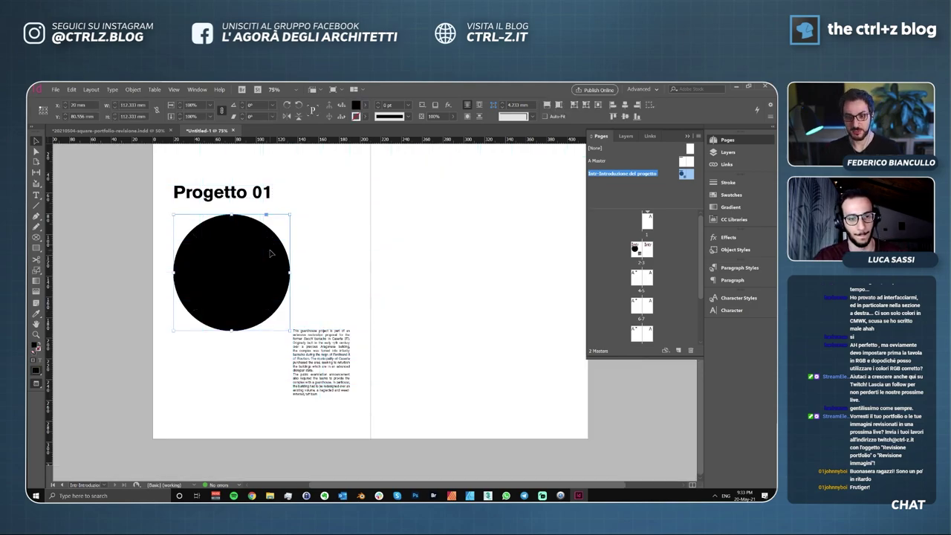
{"action": "key", "text": "w"}
{"action": "key", "text": "w"}
{"action": "scroll", "coordinate": [300, 226], "scroll_direction": "right", "scroll_amount": 2}
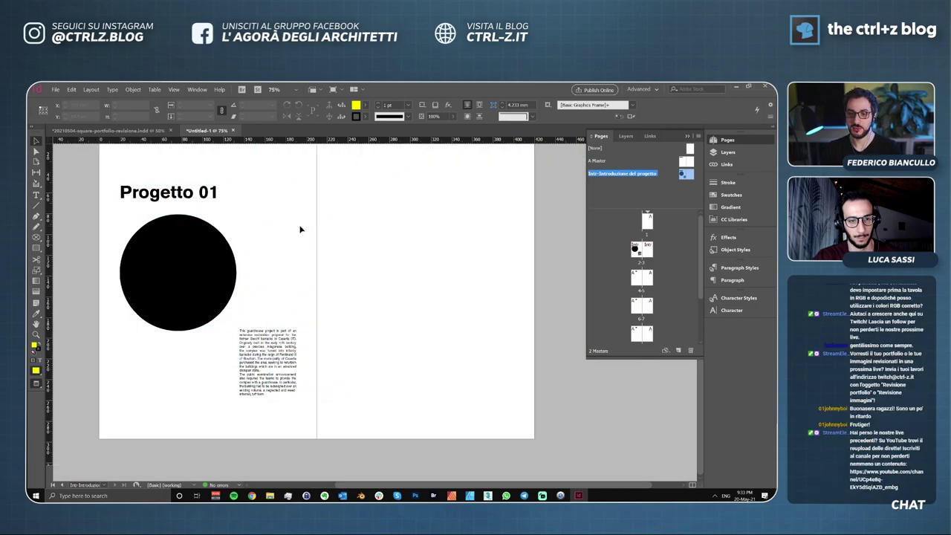
{"action": "scroll", "coordinate": [300, 226], "scroll_direction": "left", "scroll_amount": 2}
{"action": "scroll", "coordinate": [282, 237], "scroll_direction": "left", "scroll_amount": 4}
{"action": "scroll", "coordinate": [283, 238], "scroll_direction": "up", "scroll_amount": 2}
{"action": "key", "text": "w"}
{"action": "scroll", "coordinate": [363, 275], "scroll_direction": "right", "scroll_amount": 3}
{"action": "scroll", "coordinate": [364, 274], "scroll_direction": "down", "scroll_amount": 1}
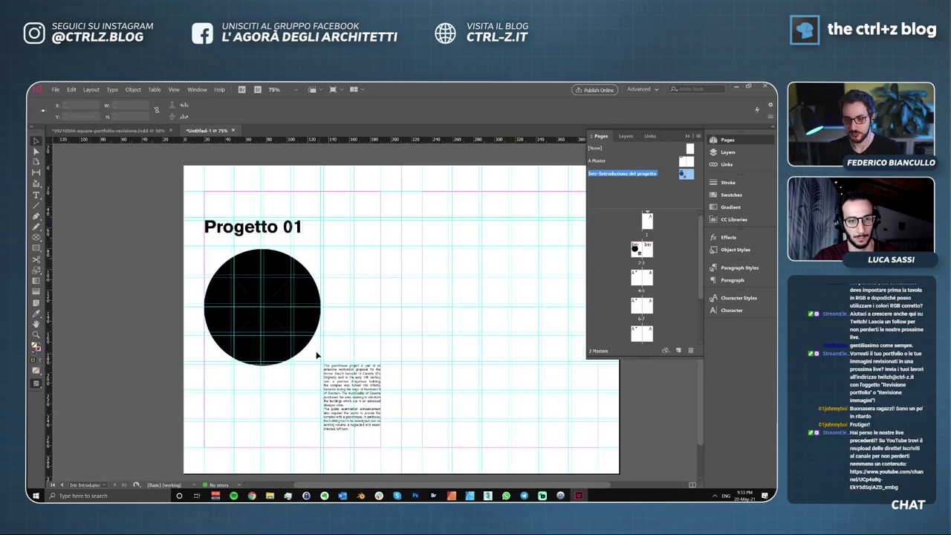
Try to enlarge the title's text frame to about 137 by 34 mm.
{"action": "left_click", "coordinate": [312, 352]}
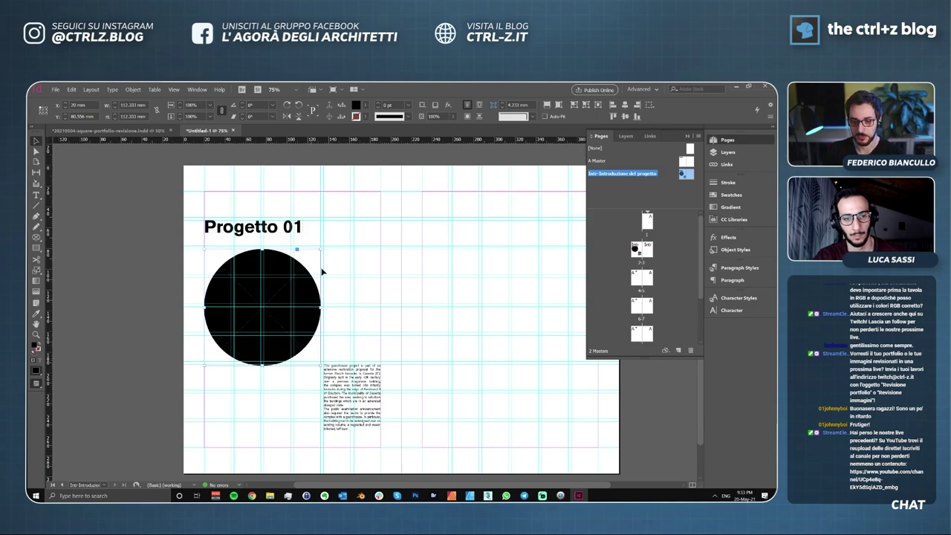
{"action": "left_click", "coordinate": [300, 228]}
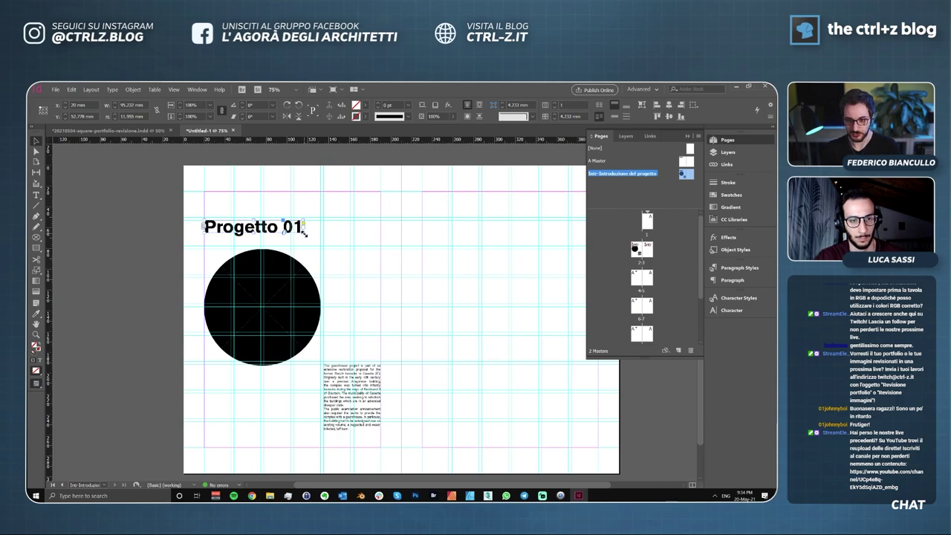
{"action": "left_click_drag", "start_coordinate": [303, 233], "coordinate": [342, 265]}
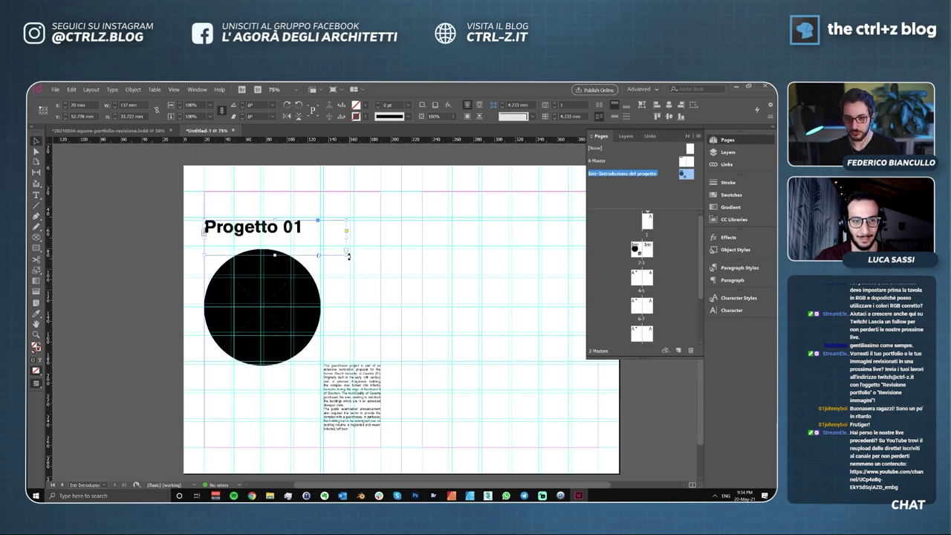
{"action": "left_click_drag", "start_coordinate": [350, 255], "coordinate": [408, 282]}
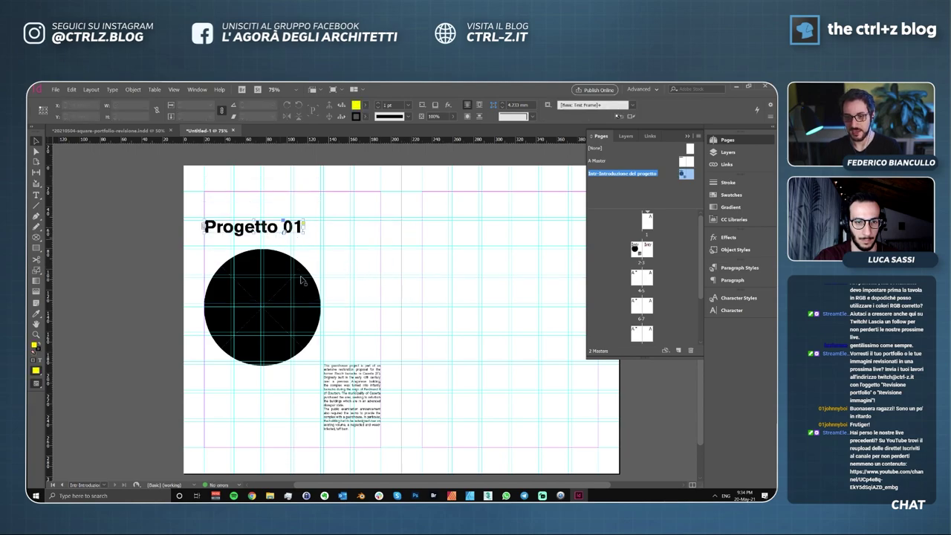
Scale the title together with its text to about 112.3 mm wide, matching the circle's width, and preview the spread.
{"action": "left_click_drag", "start_coordinate": [302, 232], "coordinate": [321, 234]}
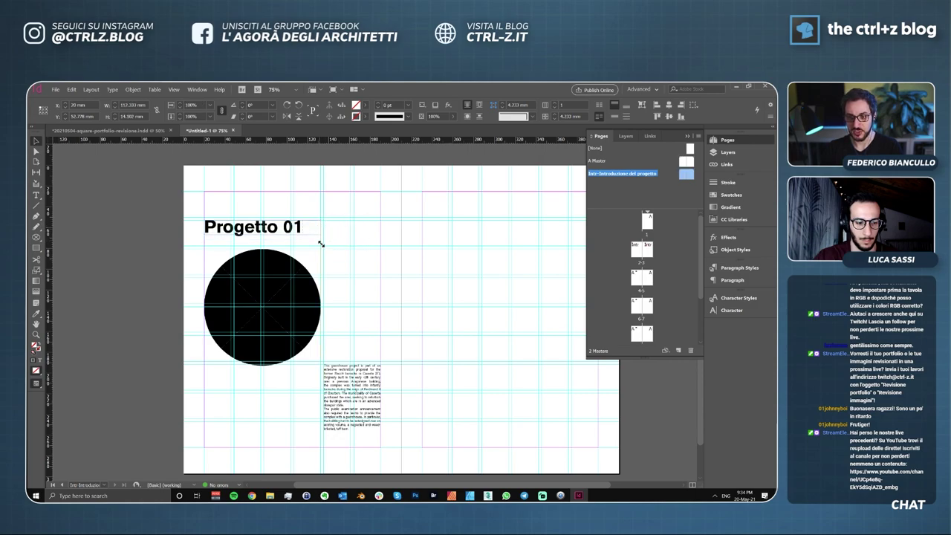
{"action": "left_click", "coordinate": [306, 207]}
{"action": "key", "text": "w"}
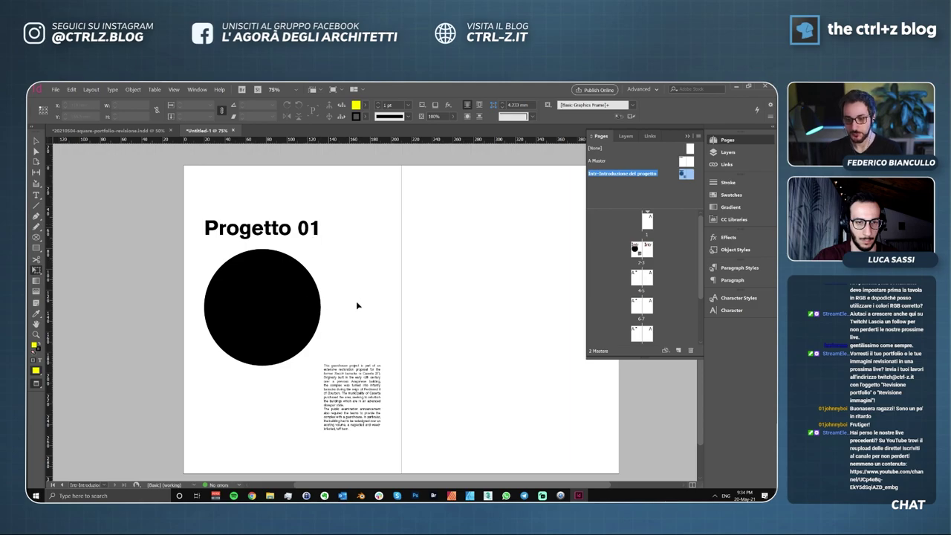
{"action": "key", "text": "w"}
{"action": "left_click", "coordinate": [365, 399]}
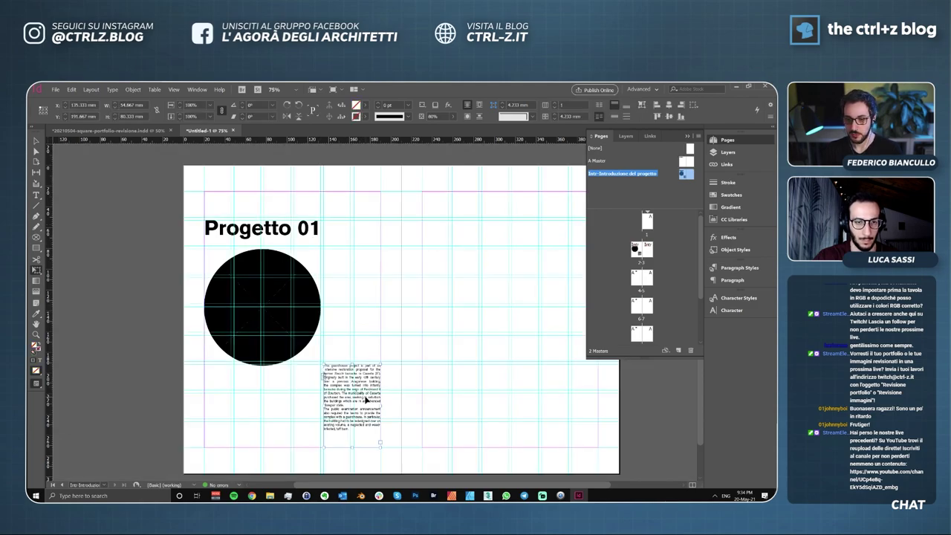
{"action": "key", "text": "w"}
{"action": "key", "text": "w"}
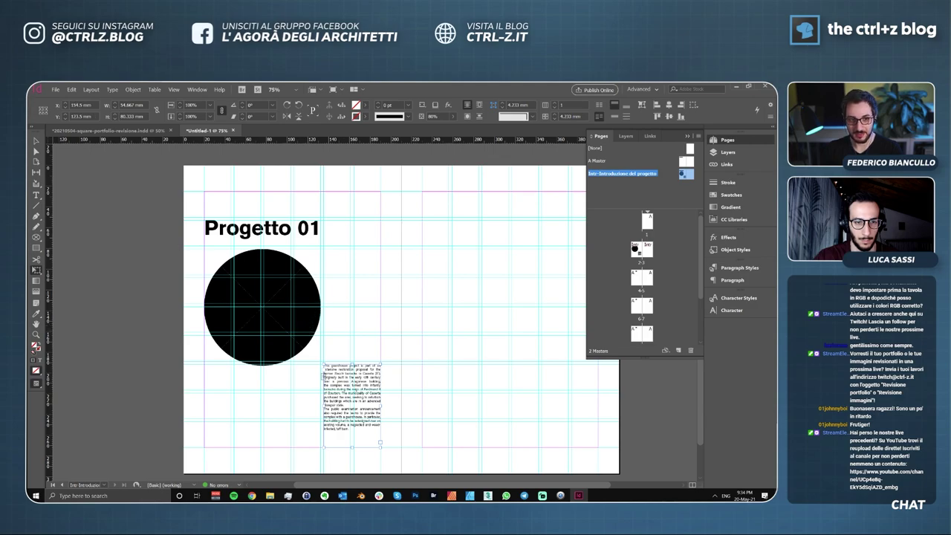
Reduce the black circle to about 111 mm so it lines up with the title's end, and preview the spread without guides.
{"action": "left_click", "coordinate": [265, 316]}
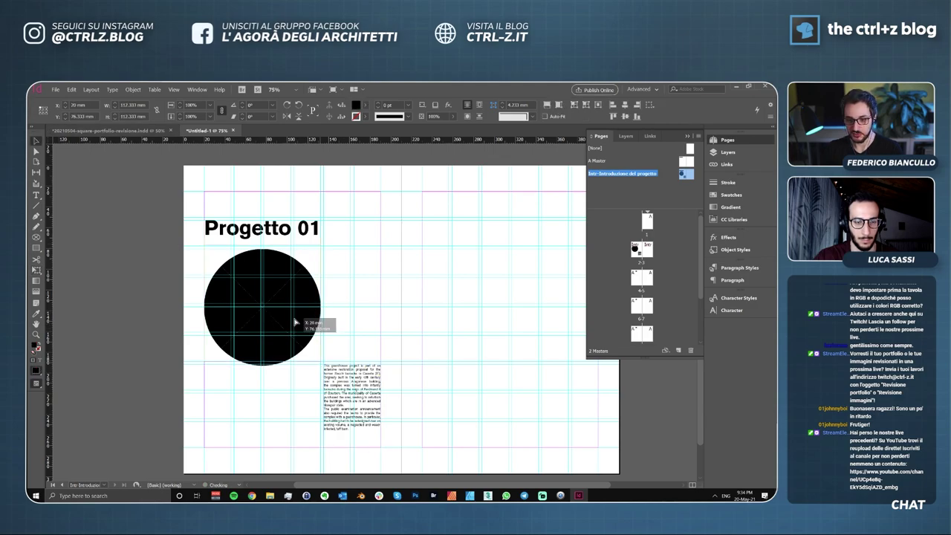
{"action": "left_click_drag", "start_coordinate": [296, 324], "coordinate": [297, 322]}
{"action": "left_click_drag", "start_coordinate": [321, 248], "coordinate": [318, 250]}
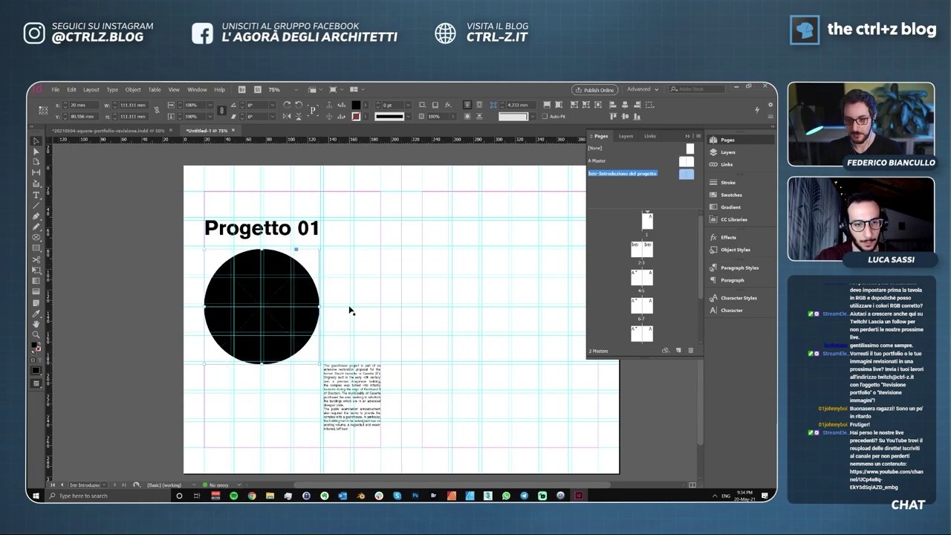
{"action": "left_click", "coordinate": [347, 315]}
{"action": "key", "text": "w"}
{"action": "key", "text": "space"}
{"action": "left_click_drag", "start_coordinate": [352, 326], "coordinate": [306, 298]}
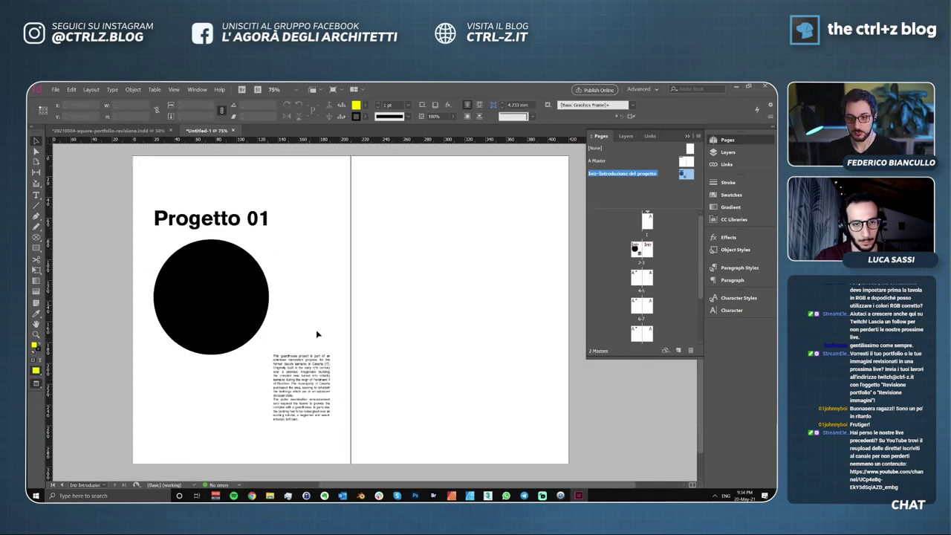
Try to replace the selected body text beside the circle with placeholder text.
{"action": "left_click", "coordinate": [319, 375]}
{"action": "double_click", "coordinate": [320, 375]}
{"action": "key", "text": "ctrl+a"}
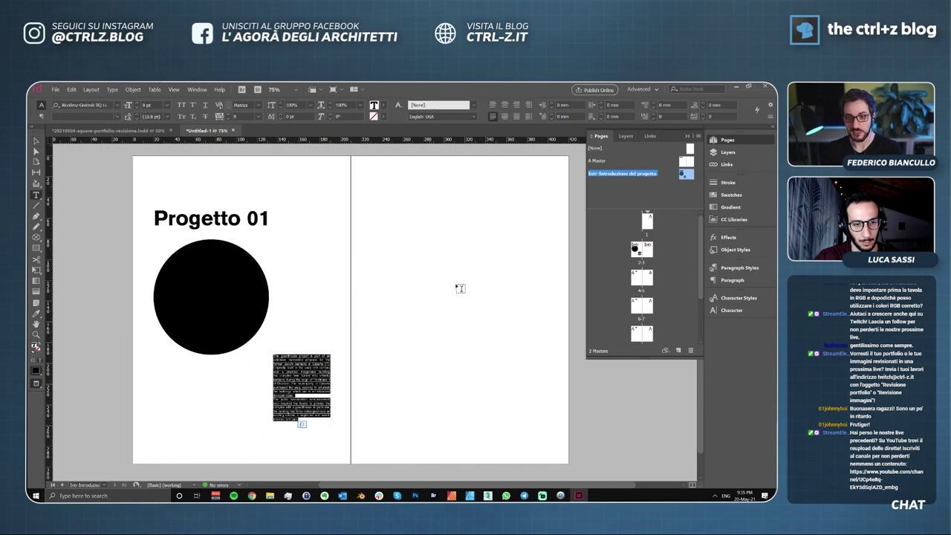
{"action": "left_click", "coordinate": [112, 90]}
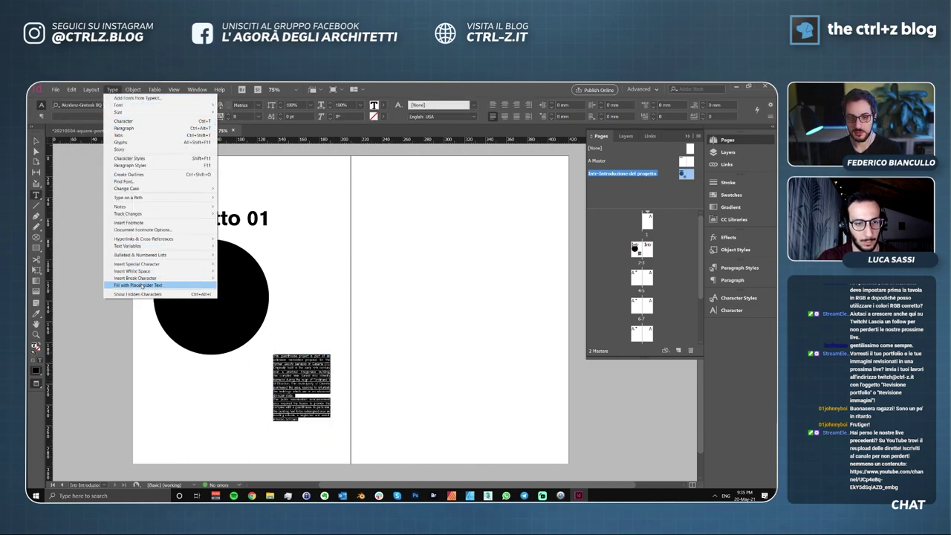
{"action": "left_click", "coordinate": [145, 287]}
{"action": "left_click", "coordinate": [295, 391]}
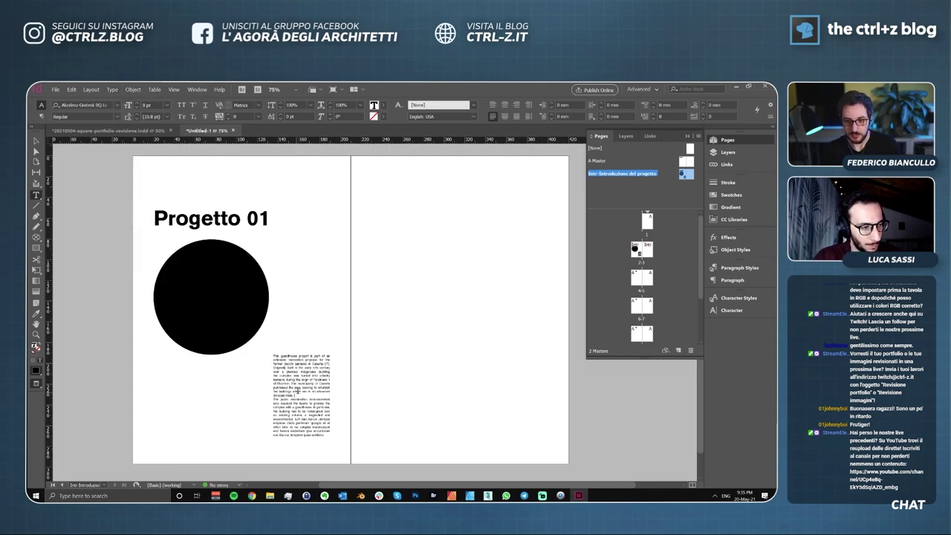
Delete all the body text in the small text frame and fill the frame with placeholder text.
{"action": "key", "text": "ctrl+a"}
{"action": "key", "text": "BackSpace"}
{"action": "scroll", "coordinate": [308, 356], "scroll_direction": "right", "scroll_amount": 3}
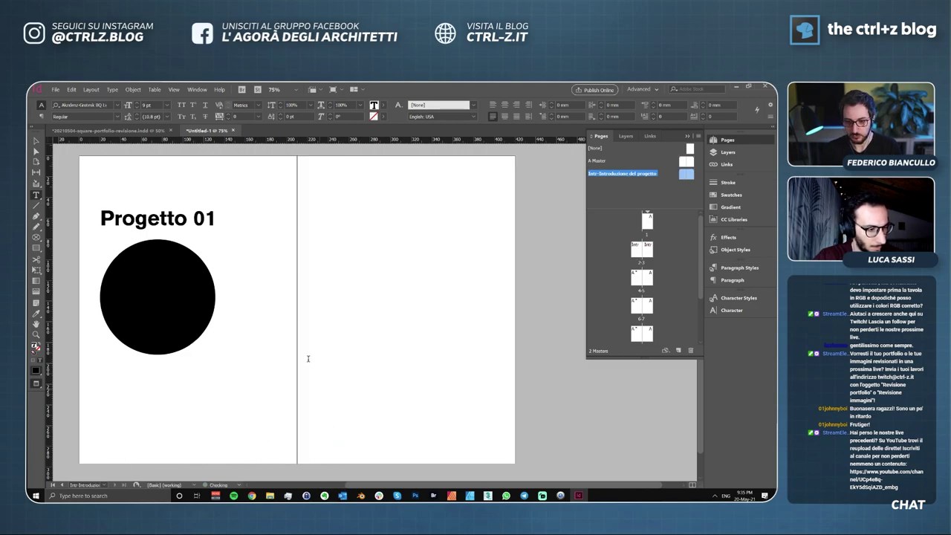
{"action": "left_click", "coordinate": [111, 90]}
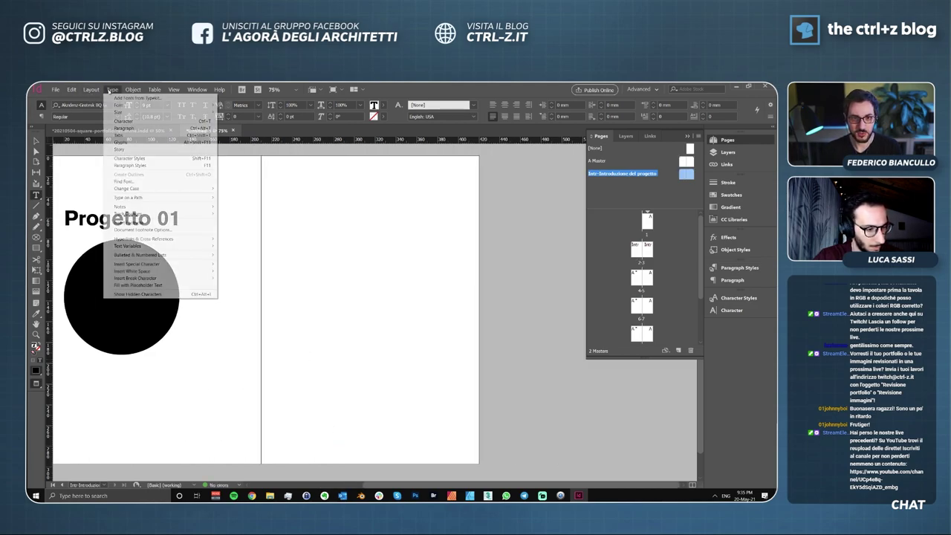
{"action": "left_click", "coordinate": [146, 286]}
{"action": "key", "text": "Escape"}
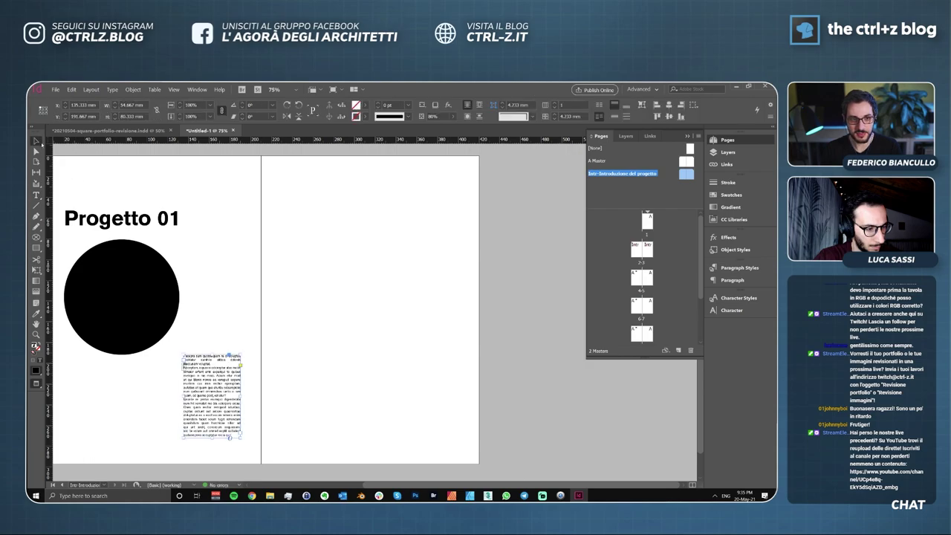
{"action": "key", "text": "ctrl+="}
{"action": "key", "text": "ctrl+="}
{"action": "left_click", "coordinate": [241, 280]}
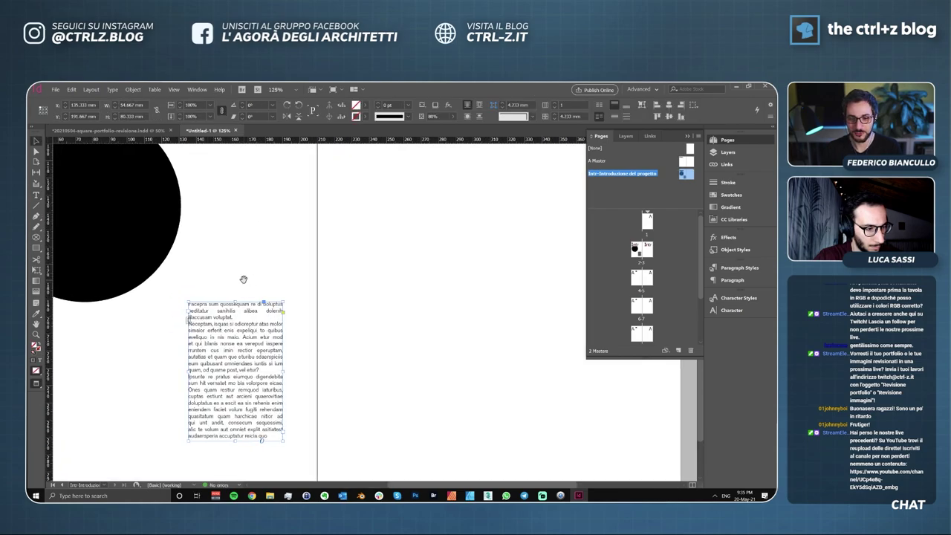
{"action": "key", "text": "ctrl+="}
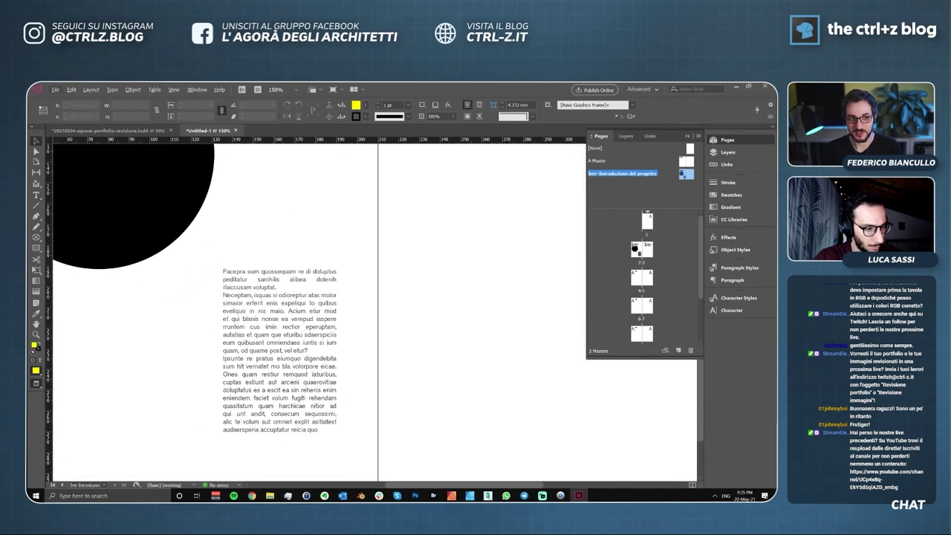
{"action": "left_click", "coordinate": [543, 496]}
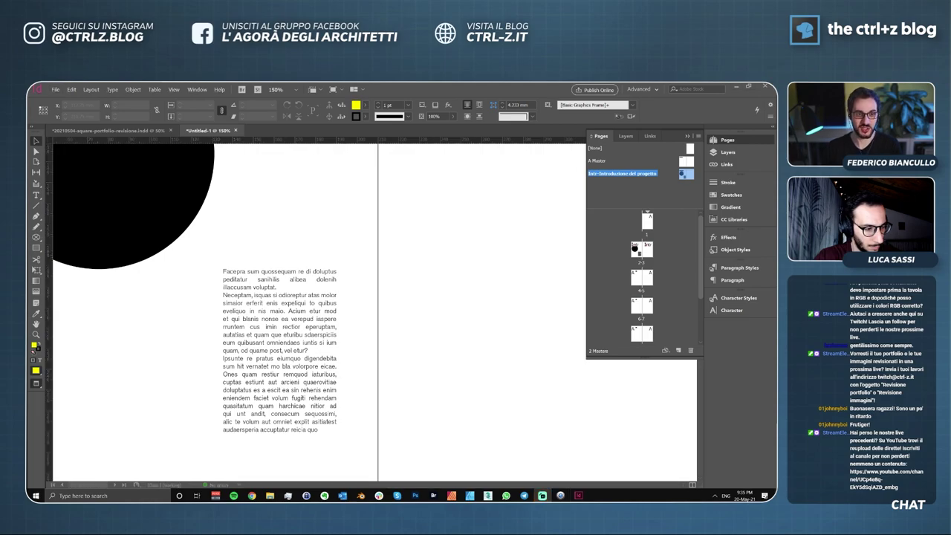
{"action": "left_click", "coordinate": [335, 204]}
{"action": "key", "text": "ctrl+-"}
{"action": "key", "text": "ctrl+-"}
{"action": "key", "text": "ctrl+-"}
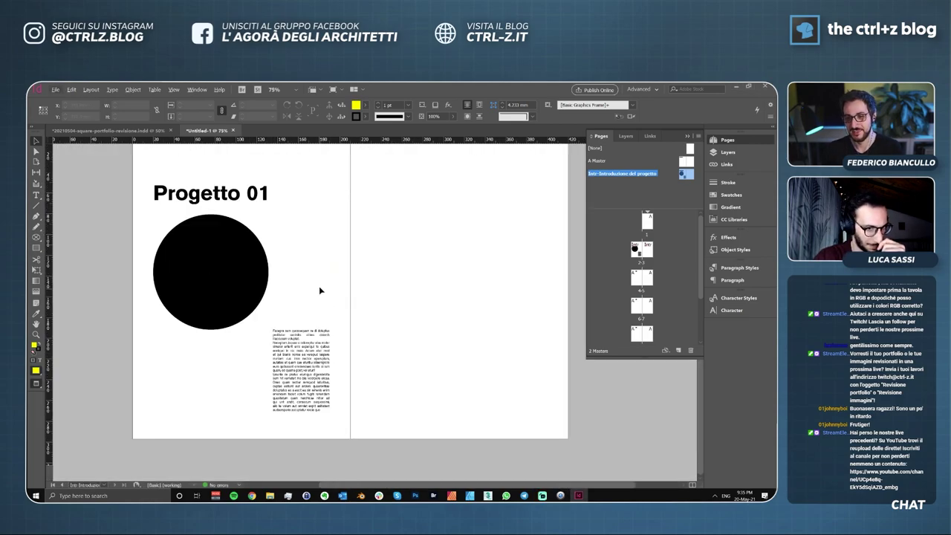
{"action": "scroll", "coordinate": [299, 287], "scroll_direction": "up", "scroll_amount": 1}
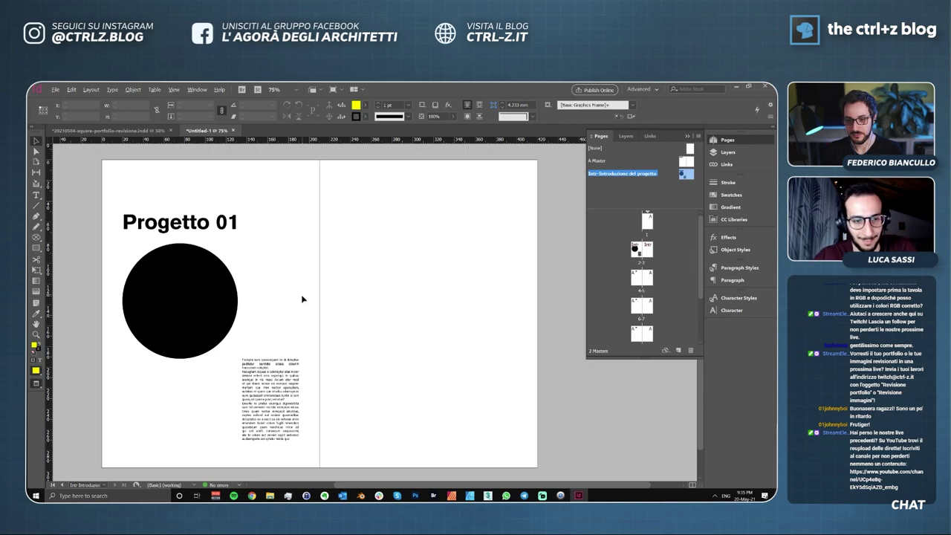
{"action": "right_click", "coordinate": [301, 294]}
{"action": "key", "text": "Escape"}
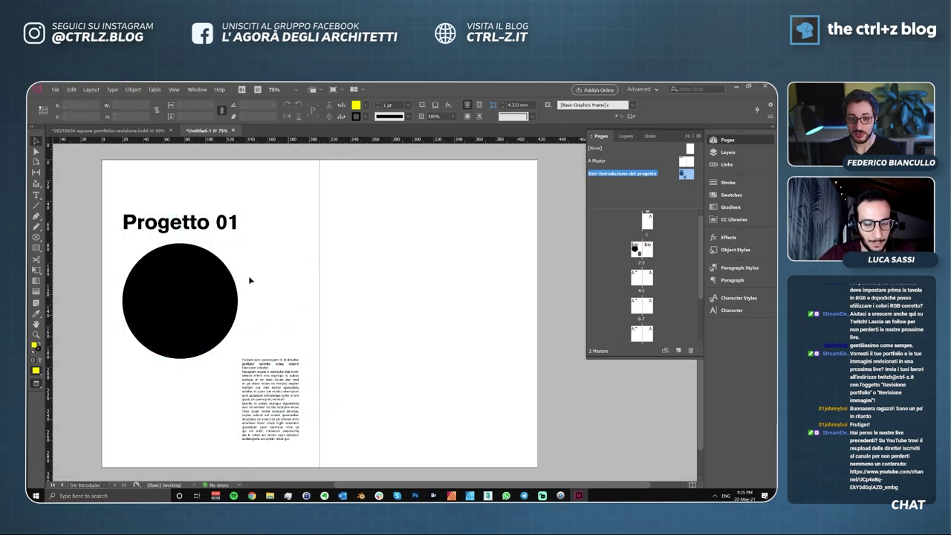
{"action": "key", "text": "ctrl+apostrophe"}
{"action": "key", "text": "ctrl+apostrophe"}
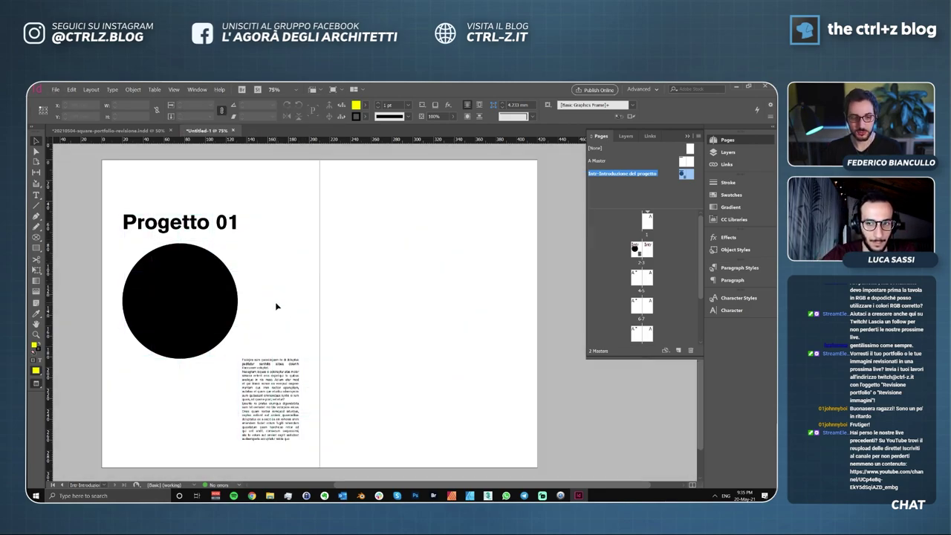
Check spread 2-3 and the one after it, and delete the unused A-Master from the document.
{"action": "double_click", "coordinate": [641, 249]}
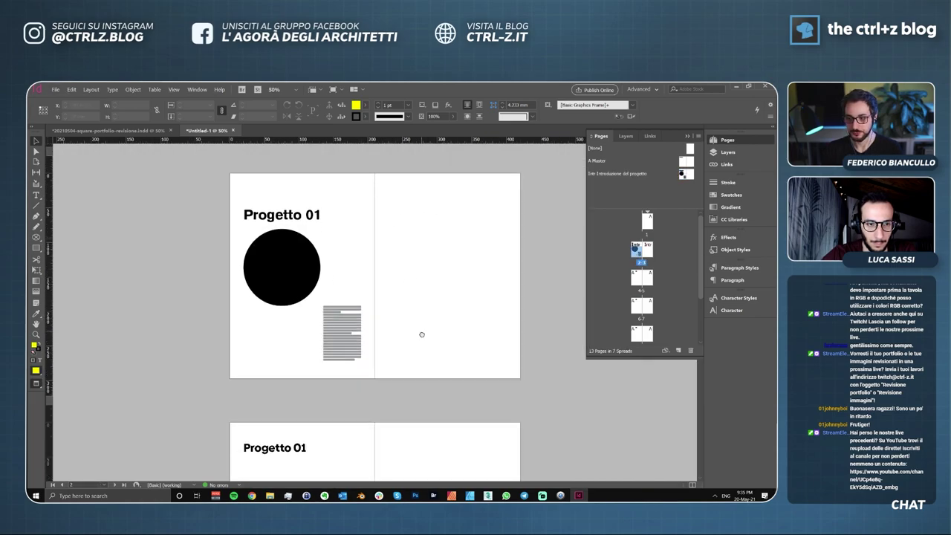
{"action": "scroll", "coordinate": [421, 334], "scroll_direction": "down", "scroll_amount": 3}
{"action": "scroll", "coordinate": [394, 265], "scroll_direction": "up", "scroll_amount": 2}
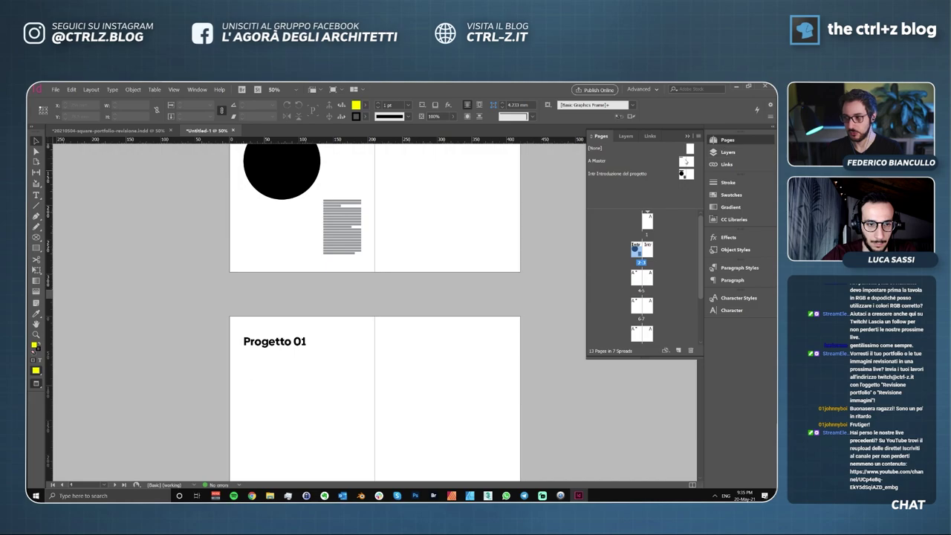
{"action": "left_click", "coordinate": [684, 161]}
{"action": "double_click", "coordinate": [683, 160]}
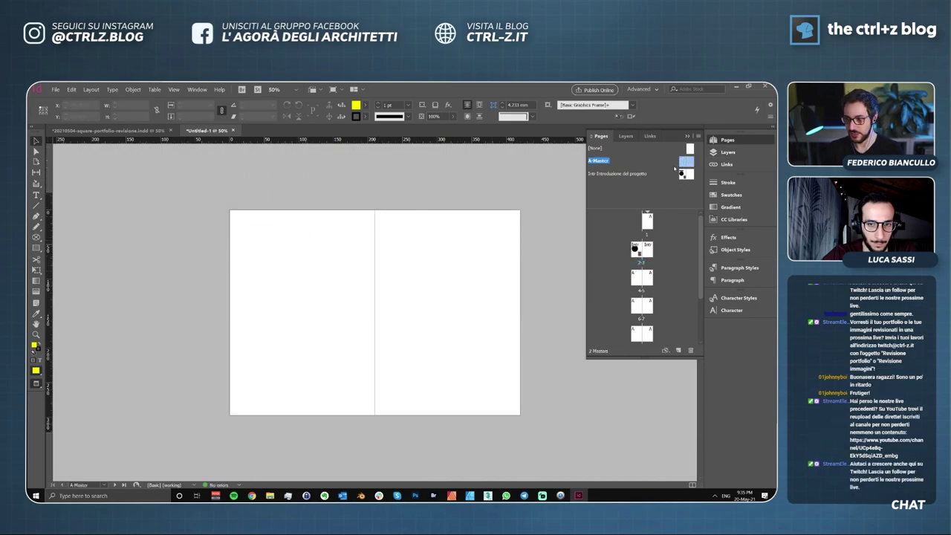
{"action": "left_click", "coordinate": [690, 350]}
{"action": "left_click", "coordinate": [437, 299]}
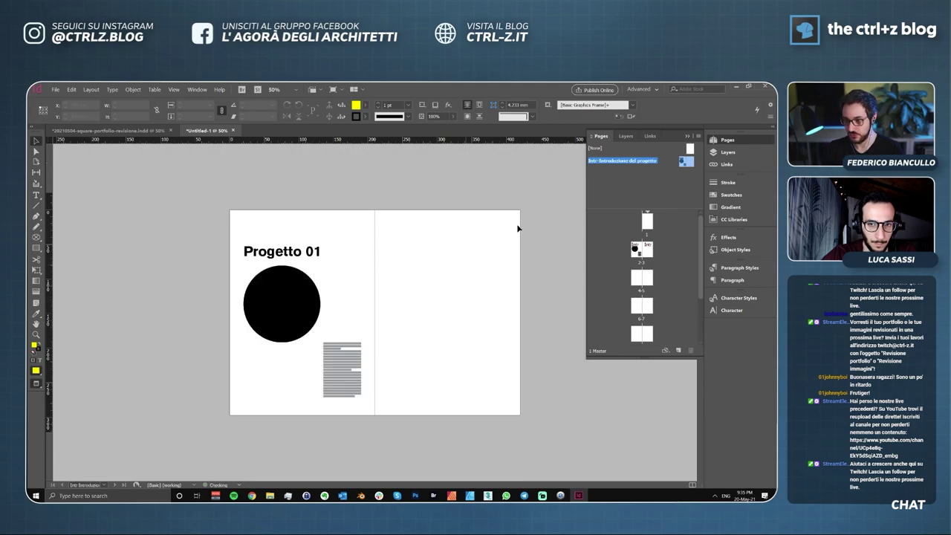
Examine the document spreads with guides shown to compare spread 2-3 with the pages that have no master.
{"action": "key", "text": "w"}
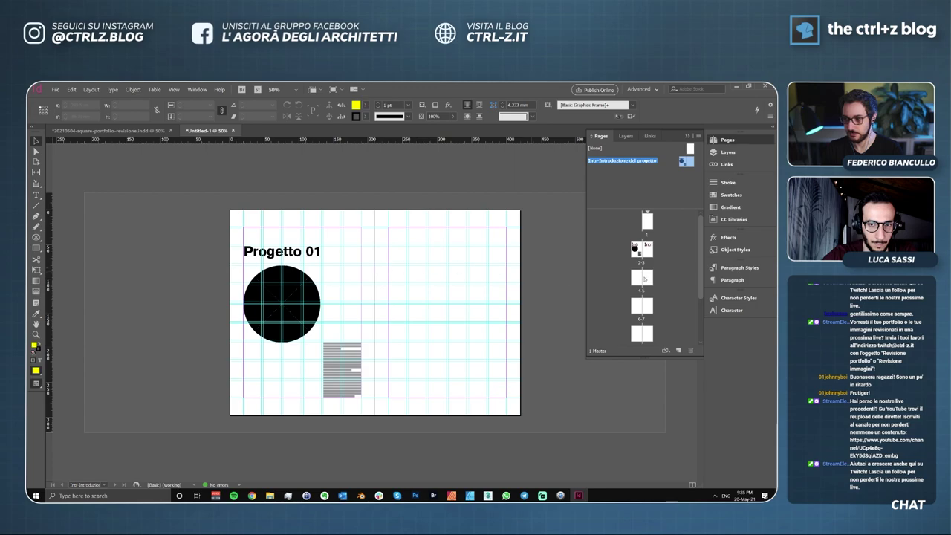
{"action": "left_click", "coordinate": [635, 252]}
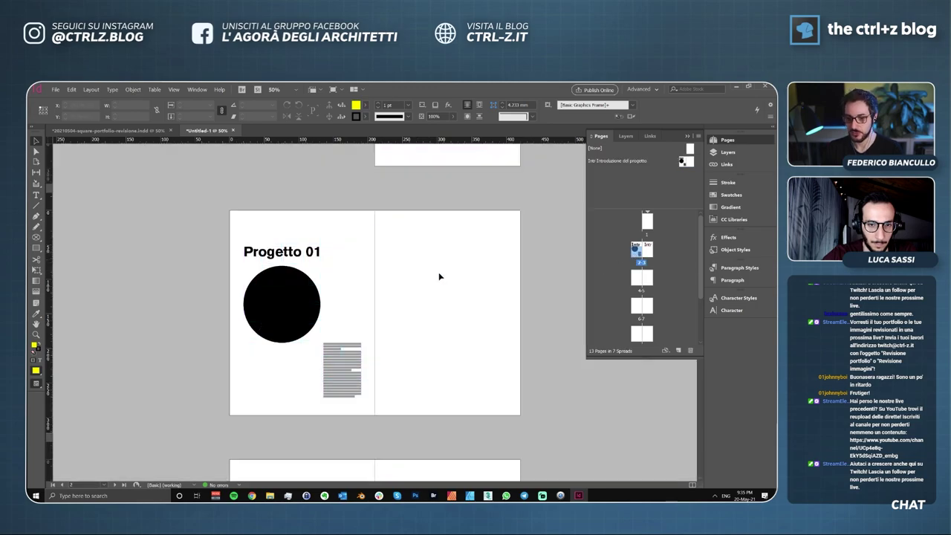
{"action": "scroll", "coordinate": [371, 233], "scroll_direction": "down", "scroll_amount": 3}
{"action": "scroll", "coordinate": [378, 278], "scroll_direction": "down", "scroll_amount": 1, "text": "alt"}
{"action": "scroll", "coordinate": [401, 293], "scroll_direction": "down", "scroll_amount": 5}
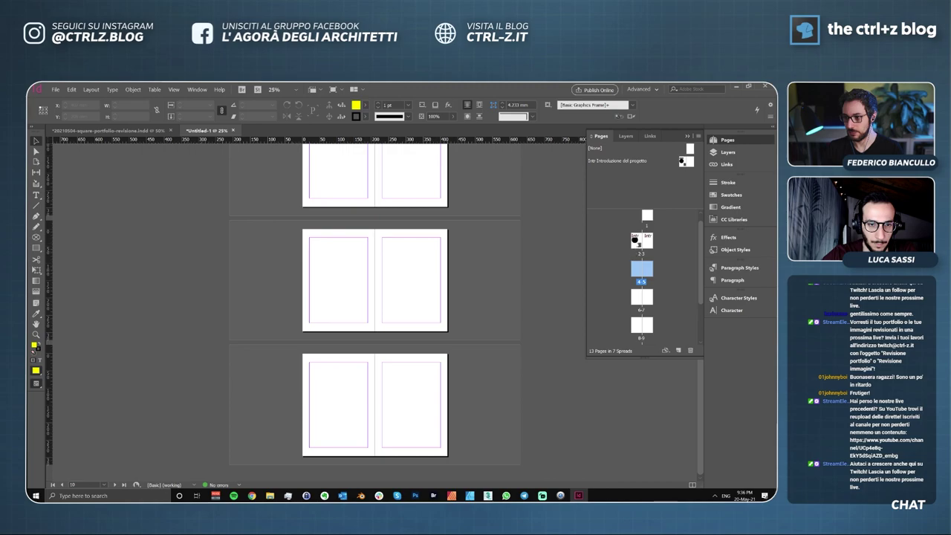
{"action": "left_click", "coordinate": [639, 243]}
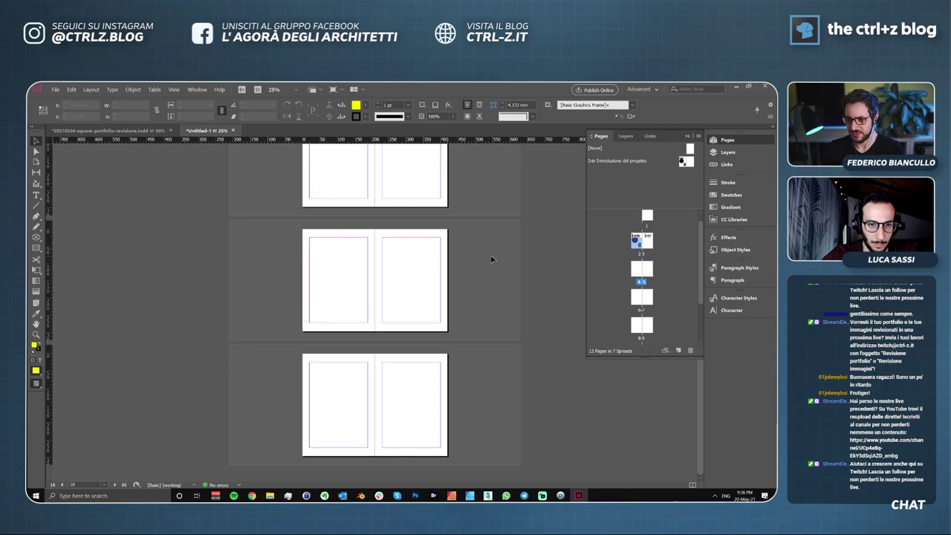
{"action": "scroll", "coordinate": [459, 245], "scroll_direction": "up", "scroll_amount": 2}
{"action": "scroll", "coordinate": [405, 253], "scroll_direction": "up", "scroll_amount": 2}
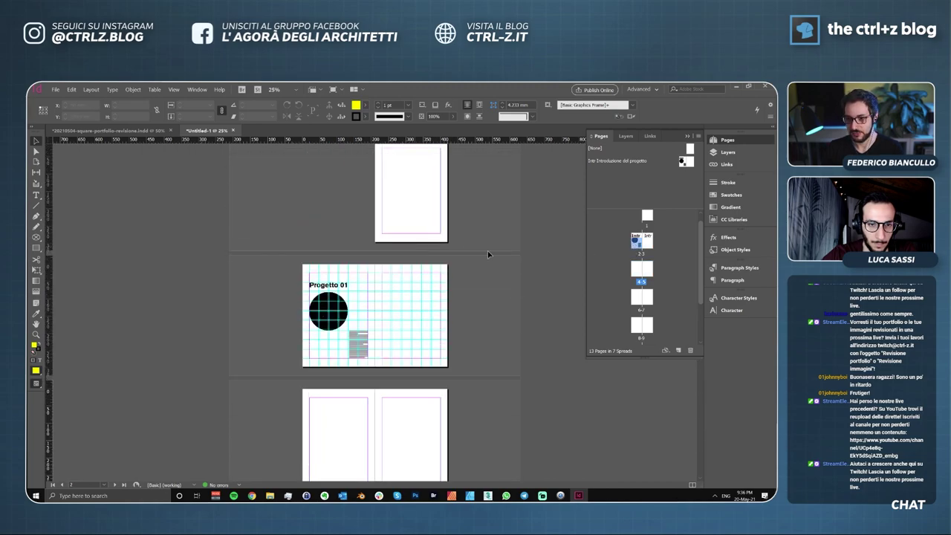
Apply the Intr-Introduzione del progetto master to pages 6-7 and 10-11.
{"action": "left_click", "coordinate": [647, 298]}
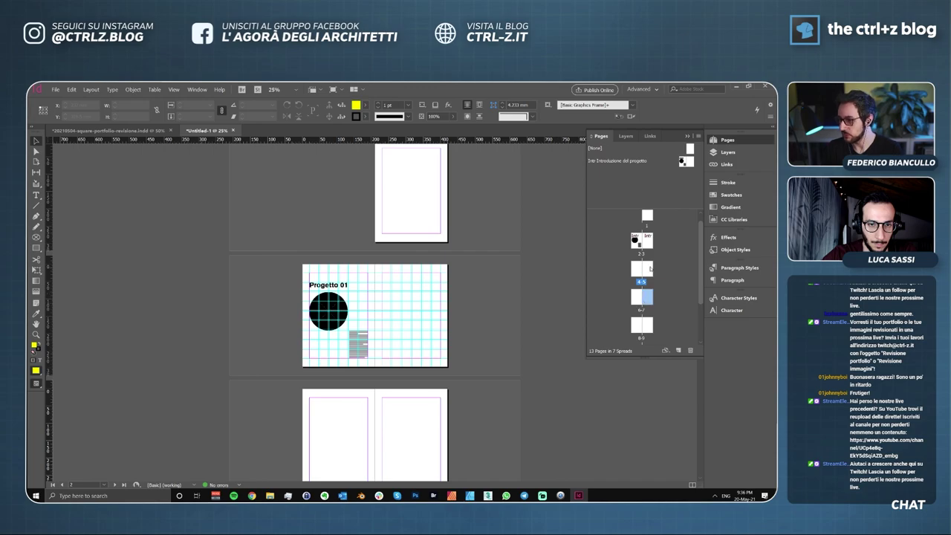
{"action": "left_click", "coordinate": [635, 298], "text": "shift"}
{"action": "scroll", "coordinate": [668, 282], "scroll_direction": "down", "scroll_amount": 2}
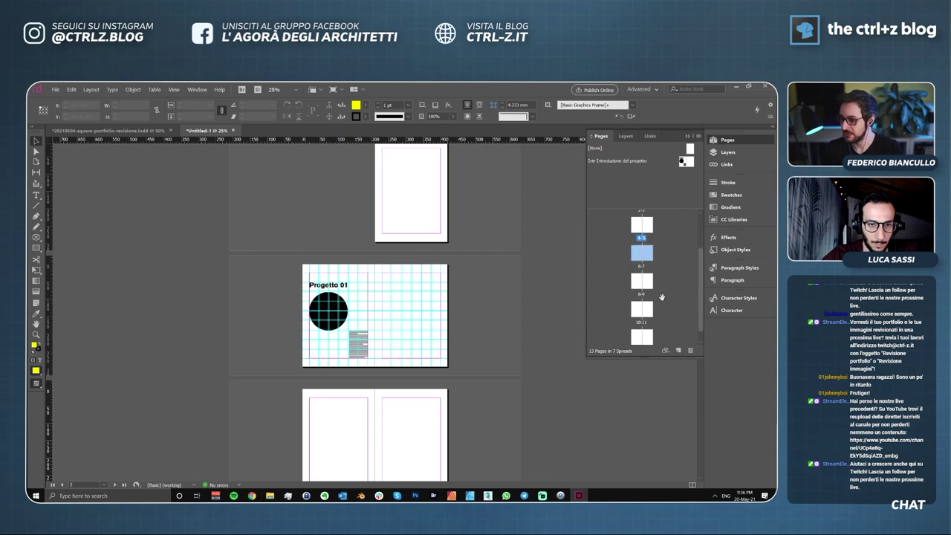
{"action": "scroll", "coordinate": [643, 308], "scroll_direction": "up", "scroll_amount": 2}
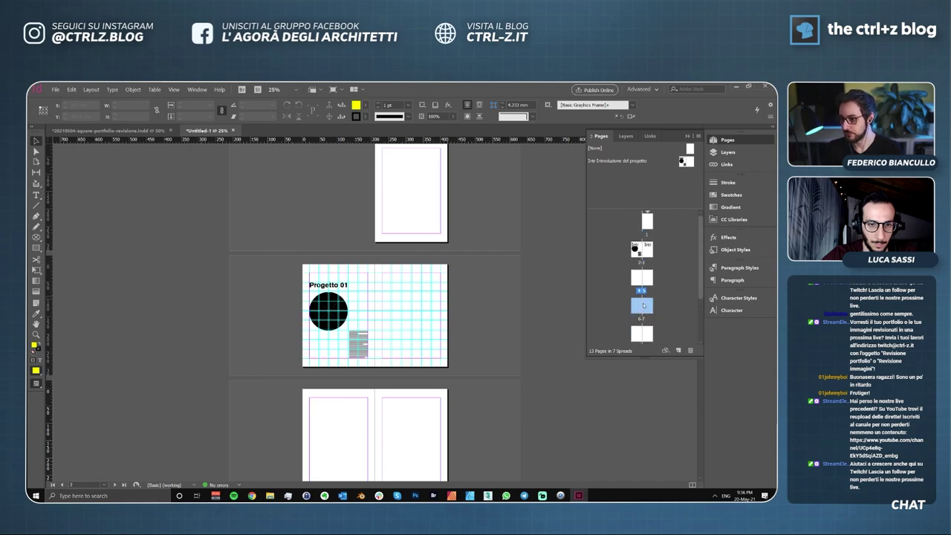
{"action": "right_click", "coordinate": [643, 304]}
{"action": "left_click", "coordinate": [676, 346]}
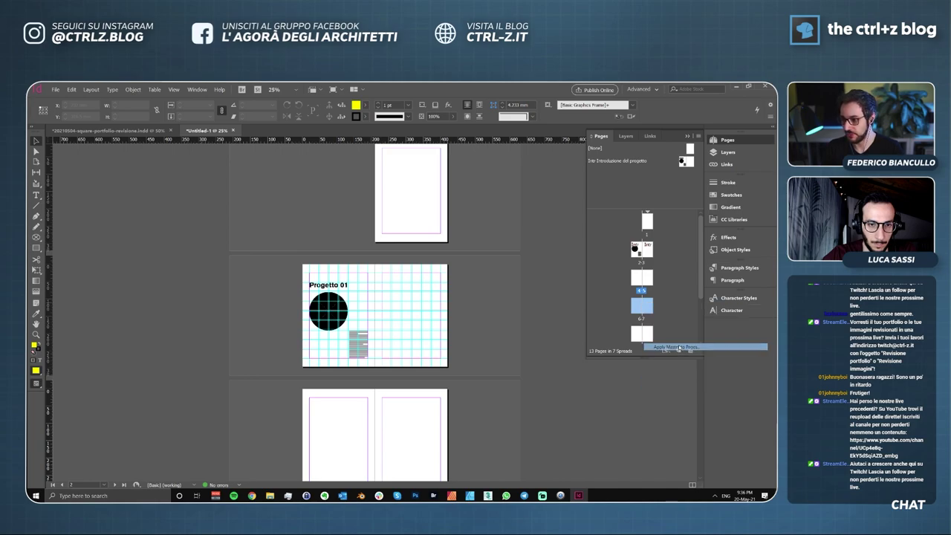
{"action": "left_click", "coordinate": [421, 284]}
{"action": "left_click", "coordinate": [394, 291]}
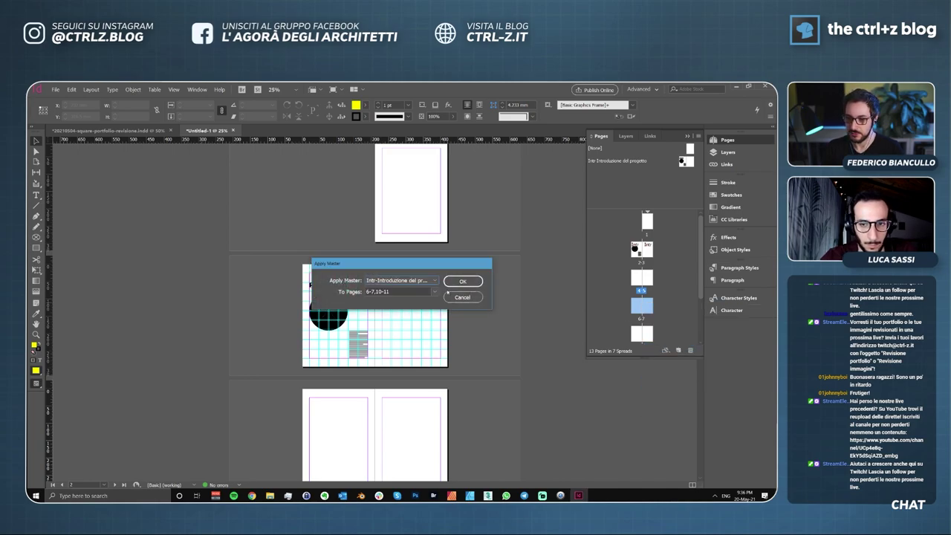
{"action": "left_click", "coordinate": [463, 283]}
{"action": "scroll", "coordinate": [476, 312], "scroll_direction": "down", "scroll_amount": 3}
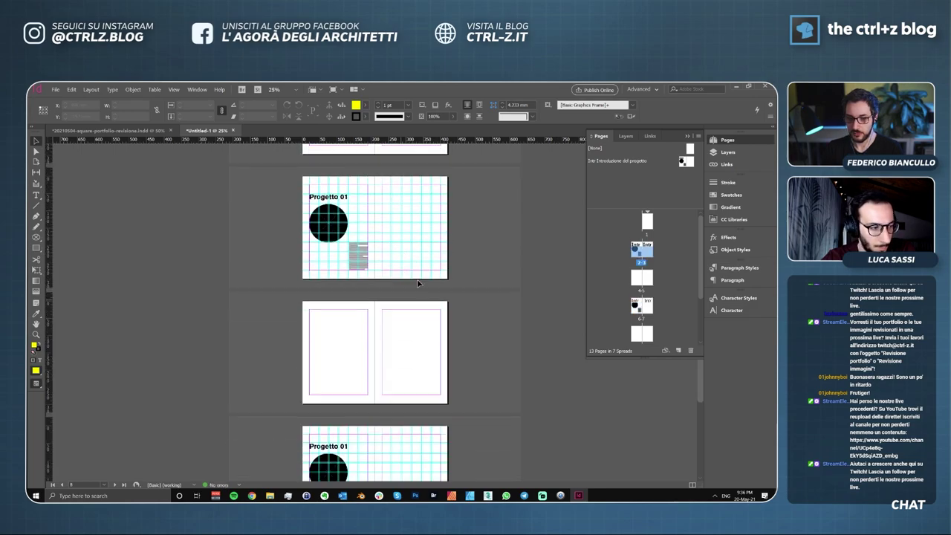
Preview the document without guides and examine the introduction layout on its spreads, ending with a closer look at pages 10-11.
{"action": "key", "text": "w"}
{"action": "scroll", "coordinate": [416, 294], "scroll_direction": "up", "scroll_amount": 15}
{"action": "key", "text": "w"}
{"action": "key", "text": "w"}
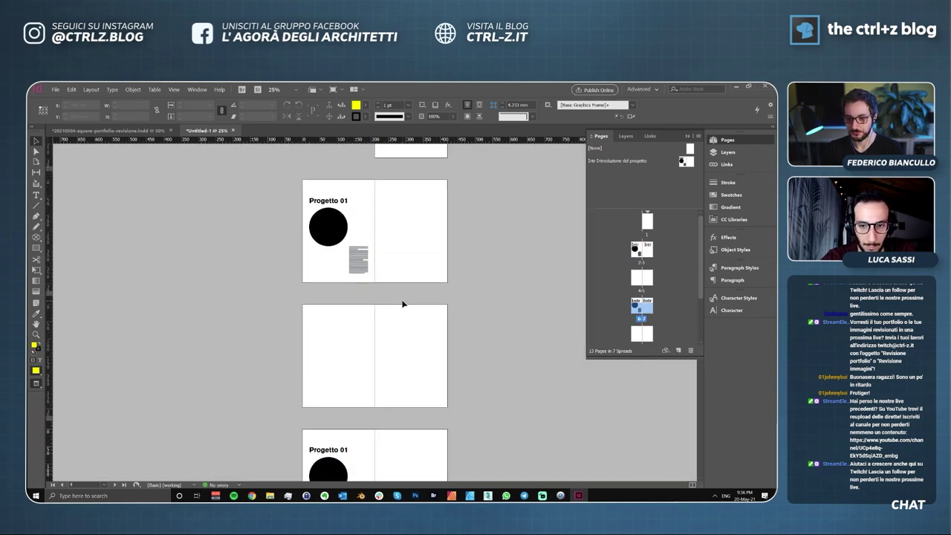
{"action": "scroll", "coordinate": [394, 311], "scroll_direction": "down", "scroll_amount": 3}
{"action": "scroll", "coordinate": [393, 305], "scroll_direction": "up", "scroll_amount": 3}
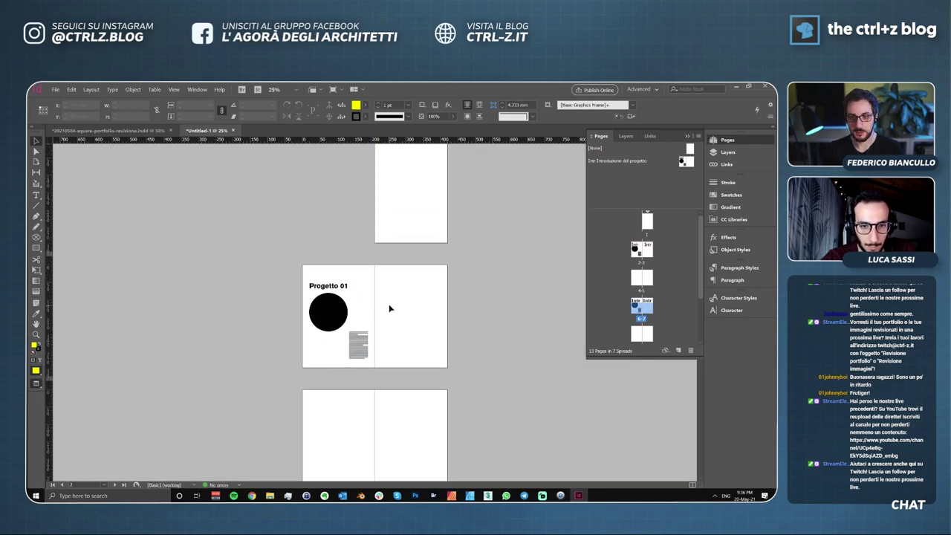
{"action": "scroll", "coordinate": [386, 309], "scroll_direction": "down", "scroll_amount": 5}
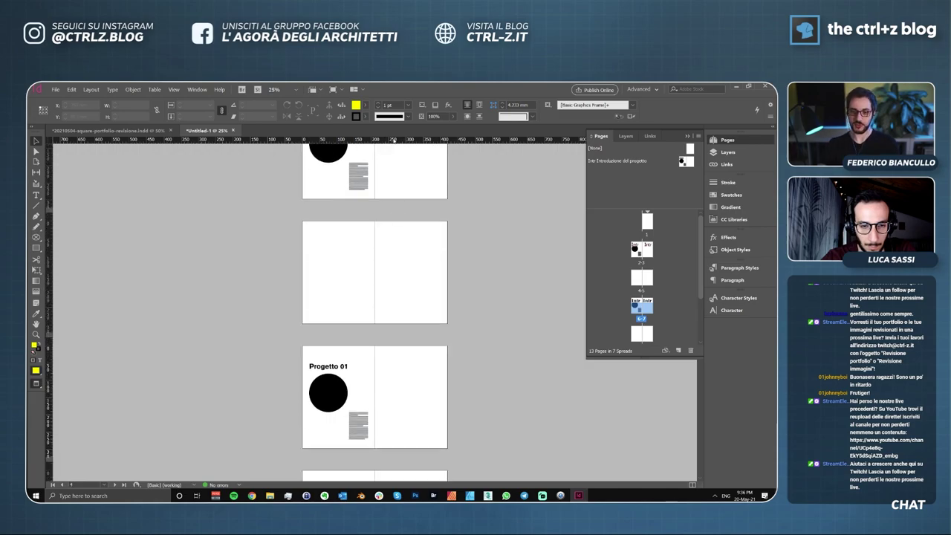
{"action": "scroll", "coordinate": [312, 303], "scroll_direction": "up", "scroll_amount": 2}
{"action": "scroll", "coordinate": [365, 334], "scroll_direction": "down", "scroll_amount": 3}
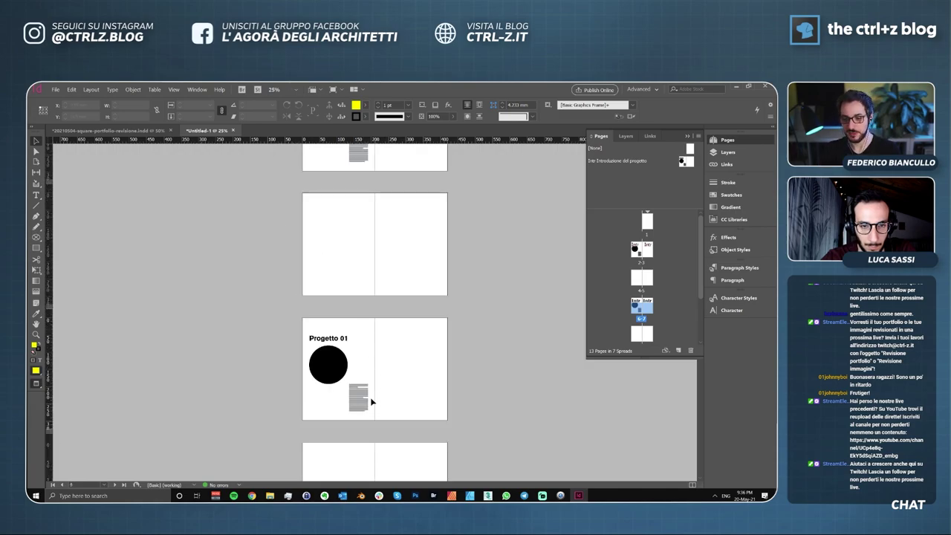
{"action": "scroll", "coordinate": [365, 401], "scroll_direction": "up", "scroll_amount": 3}
{"action": "scroll", "coordinate": [365, 398], "scroll_direction": "down", "scroll_amount": 2}
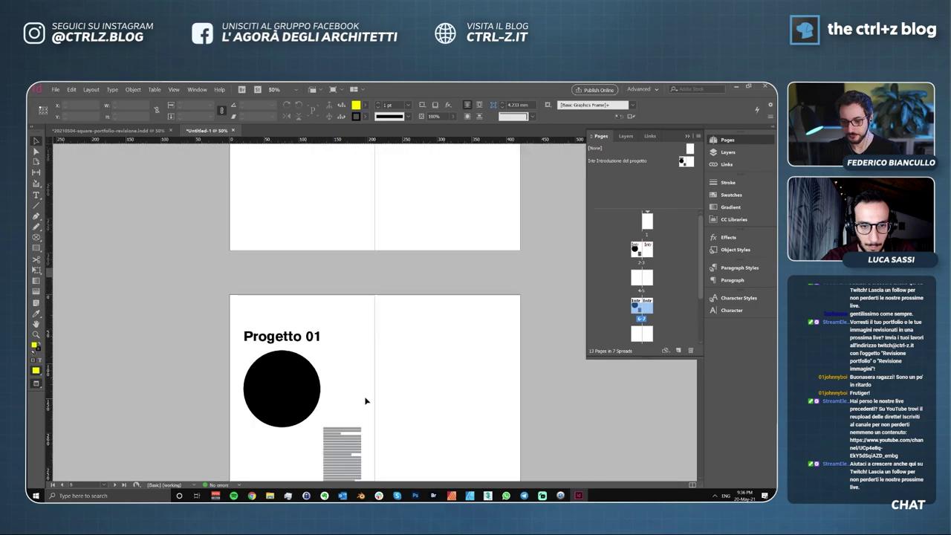
{"action": "scroll", "coordinate": [364, 383], "scroll_direction": "down", "scroll_amount": 2}
{"action": "scroll", "coordinate": [348, 365], "scroll_direction": "up", "scroll_amount": 3}
{"action": "scroll", "coordinate": [348, 364], "scroll_direction": "down", "scroll_amount": 3}
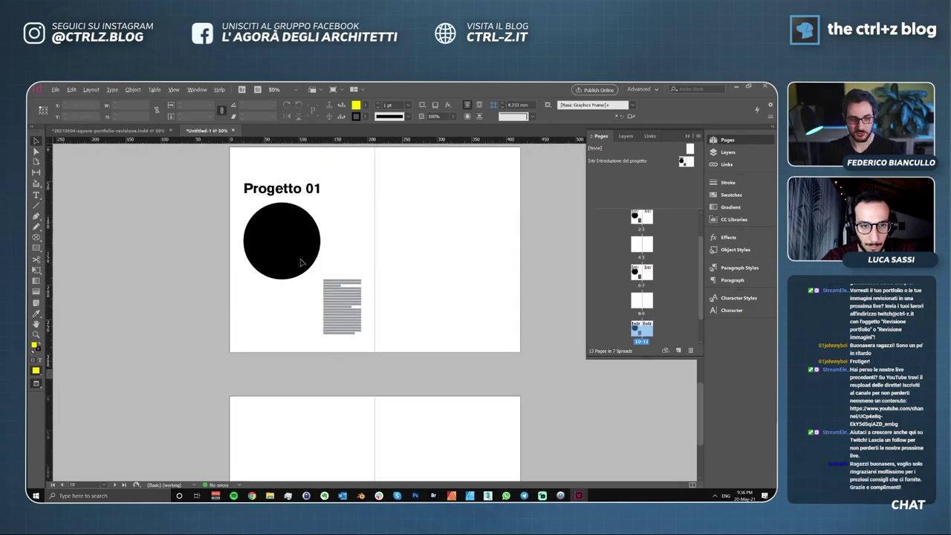
{"action": "scroll", "coordinate": [303, 263], "scroll_direction": "up", "scroll_amount": 1}
{"action": "left_click_drag", "start_coordinate": [303, 264], "coordinate": [241, 311]}
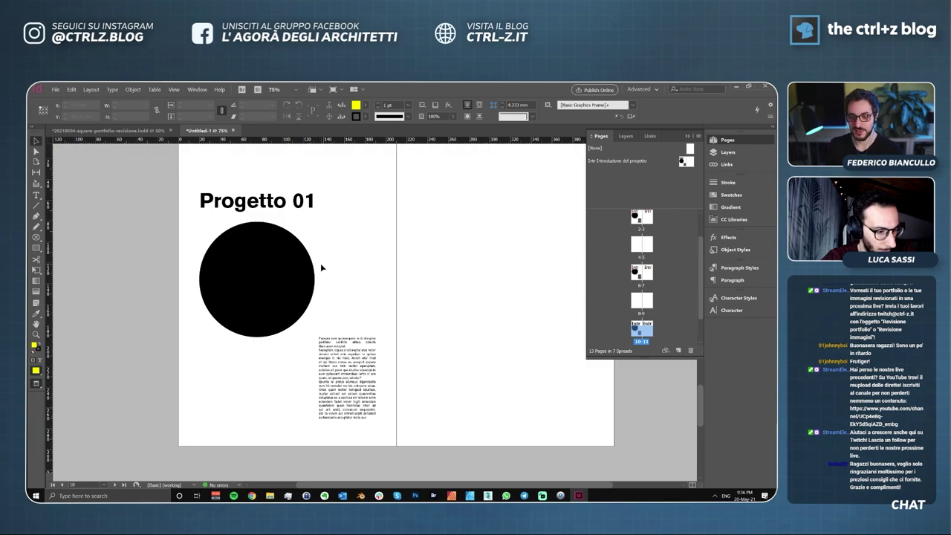
Examine the introduction layout on pages 10-11, testing whether its master objects can be selected together.
{"action": "scroll", "coordinate": [323, 261], "scroll_direction": "down", "scroll_amount": 1}
{"action": "scroll", "coordinate": [334, 251], "scroll_direction": "down", "scroll_amount": 1}
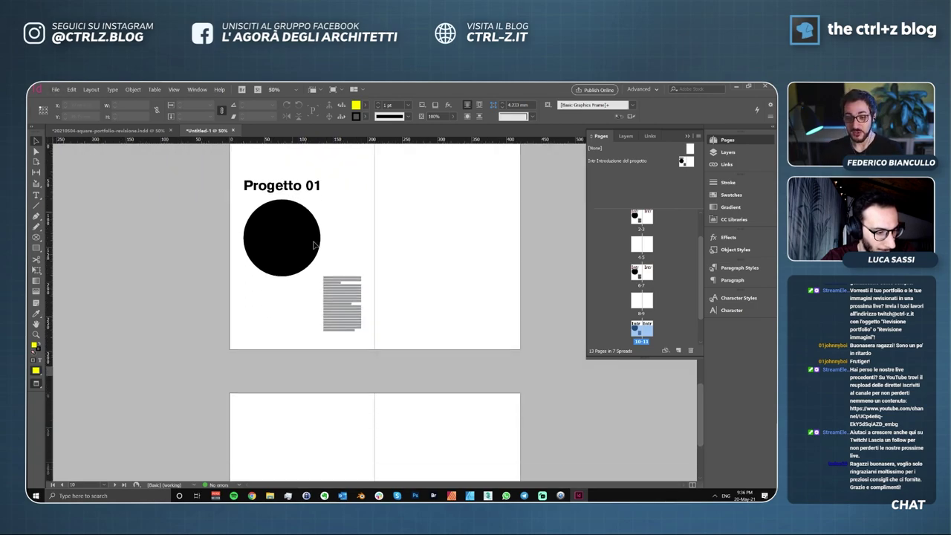
{"action": "left_click_drag", "start_coordinate": [219, 174], "coordinate": [386, 340]}
{"action": "scroll", "coordinate": [300, 219], "scroll_direction": "up", "scroll_amount": 1}
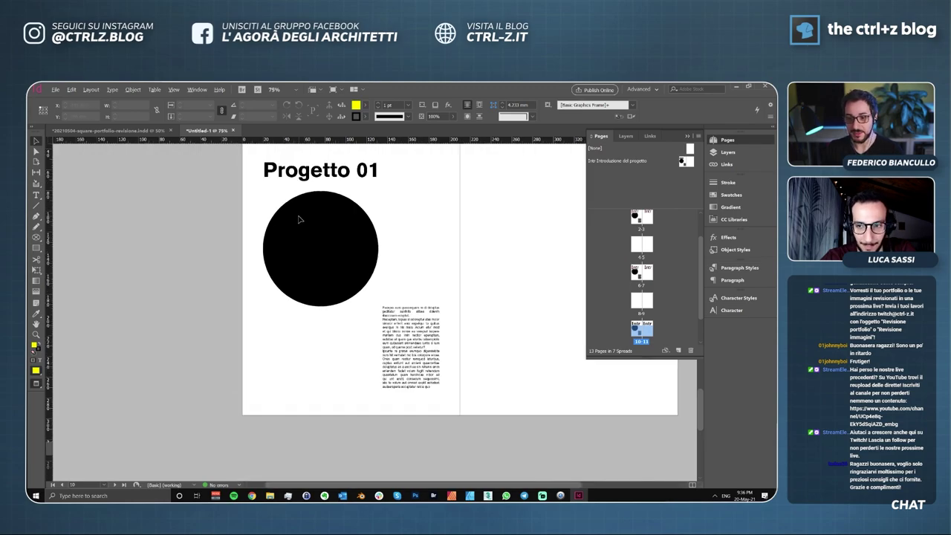
Move the circle on the introduction master across the spine, check the change on pages 6-7, and undo it.
{"action": "left_click", "coordinate": [635, 273]}
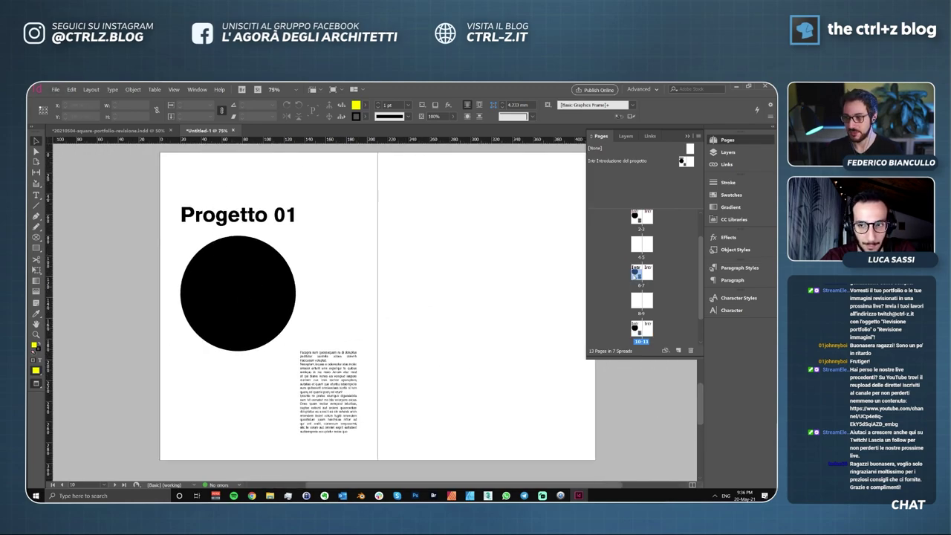
{"action": "double_click", "coordinate": [684, 169]}
{"action": "left_click_drag", "start_coordinate": [256, 307], "coordinate": [365, 303]}
{"action": "double_click", "coordinate": [640, 273]}
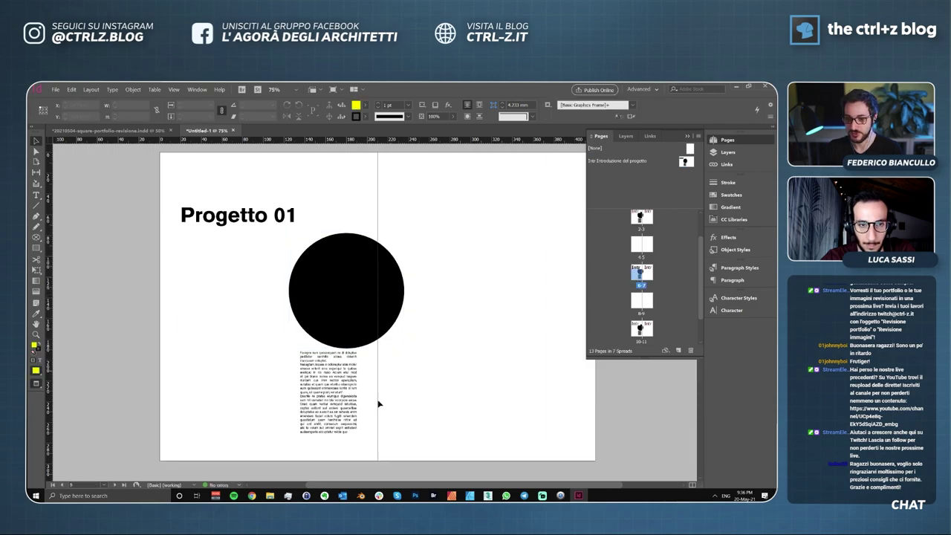
{"action": "key", "text": "ctrl+z"}
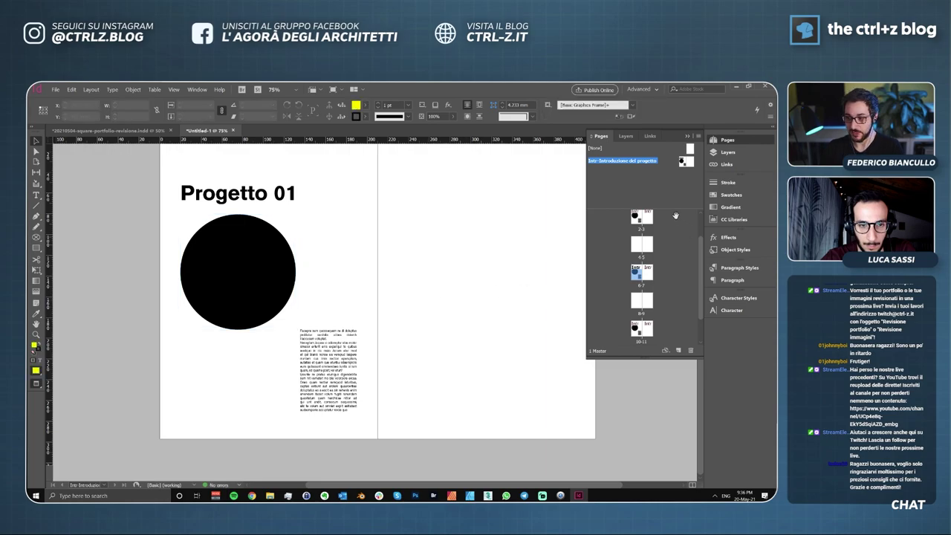
Override the master circle on page 2, try moving it onto page 3, and undo the move.
{"action": "double_click", "coordinate": [632, 220]}
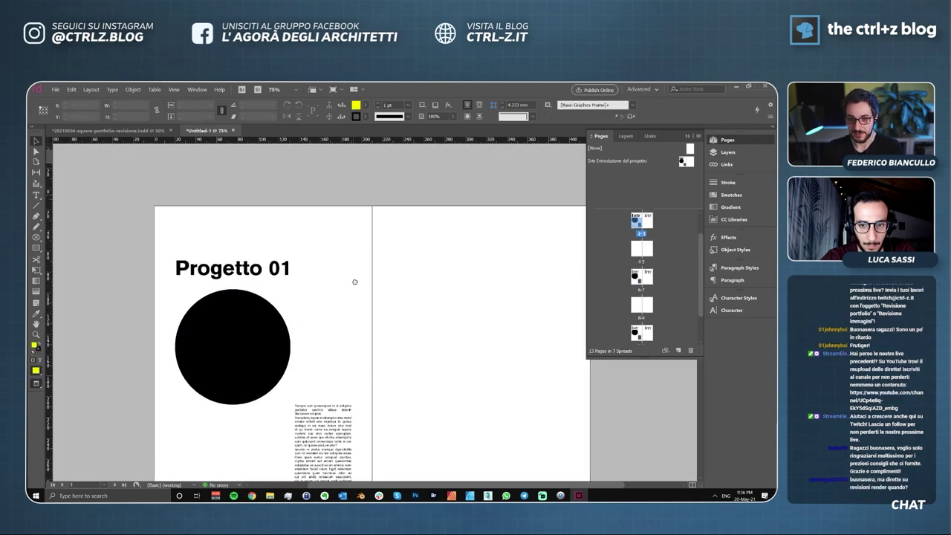
{"action": "key", "text": "ctrl+z"}
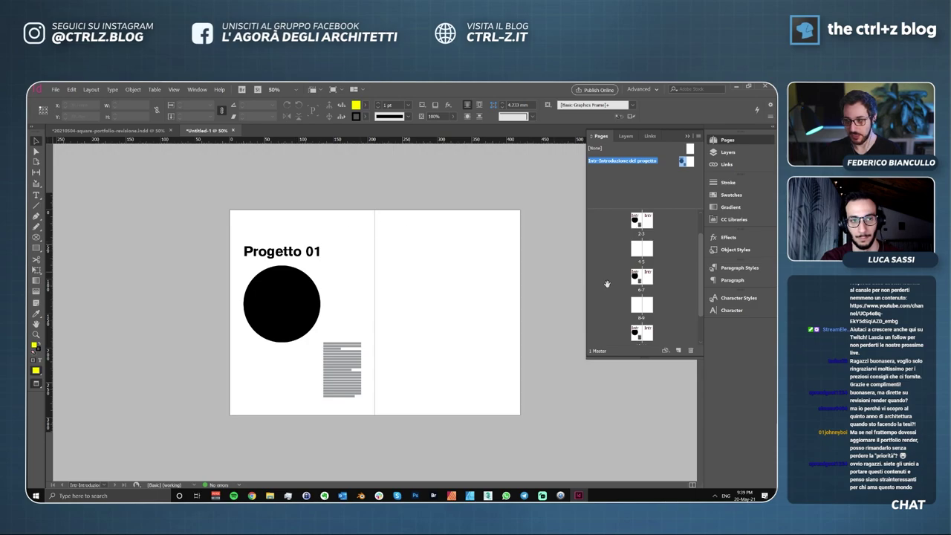
{"action": "key", "text": "ctrl+z"}
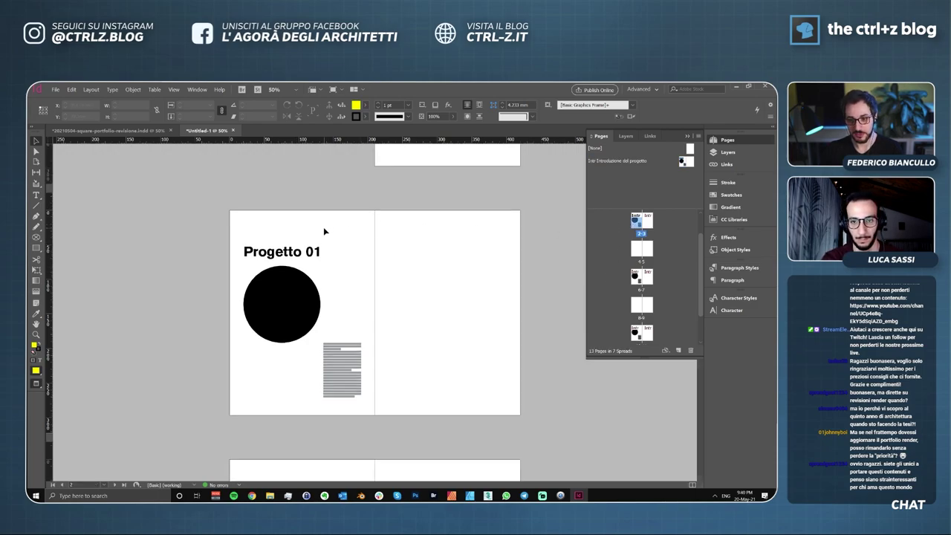
{"action": "left_click", "coordinate": [283, 305]}
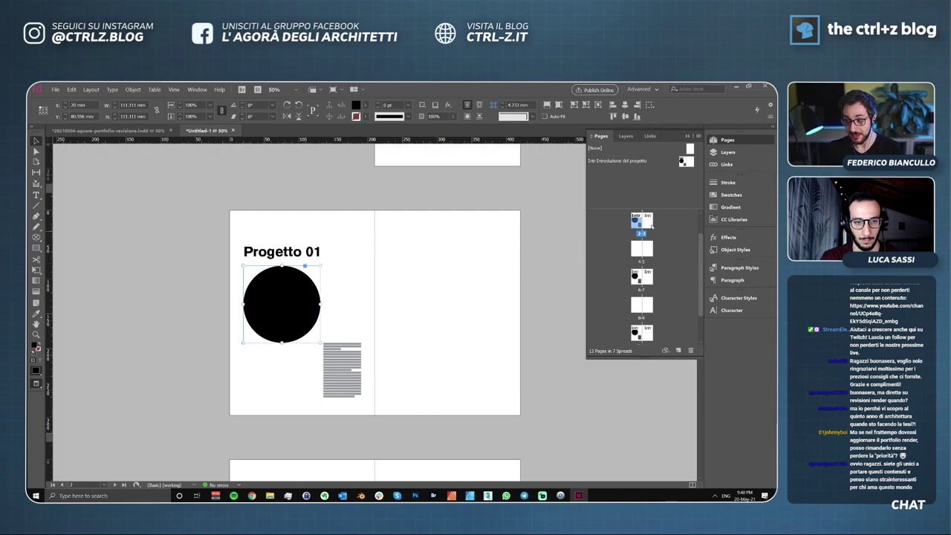
{"action": "left_click_drag", "start_coordinate": [309, 331], "coordinate": [459, 288]}
{"action": "key", "text": "ctrl+z"}
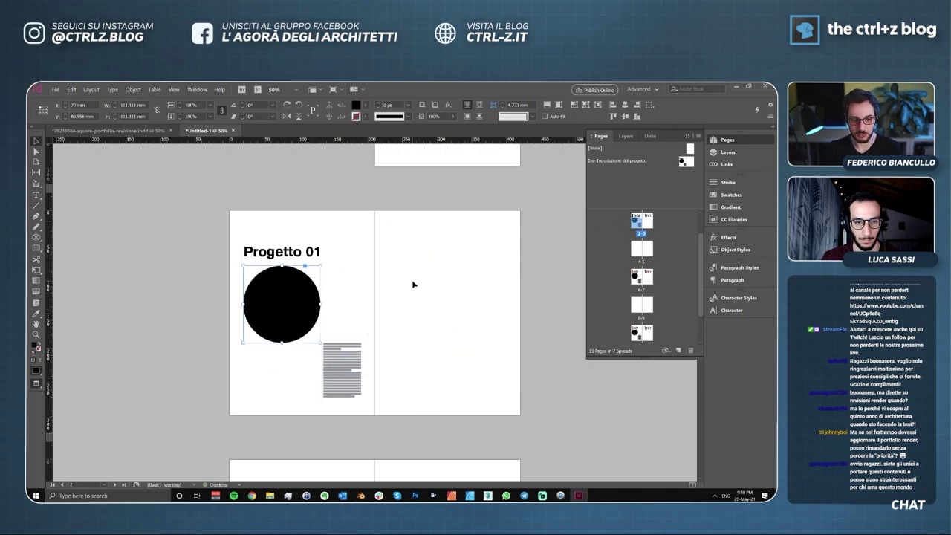
{"action": "left_click", "coordinate": [355, 290]}
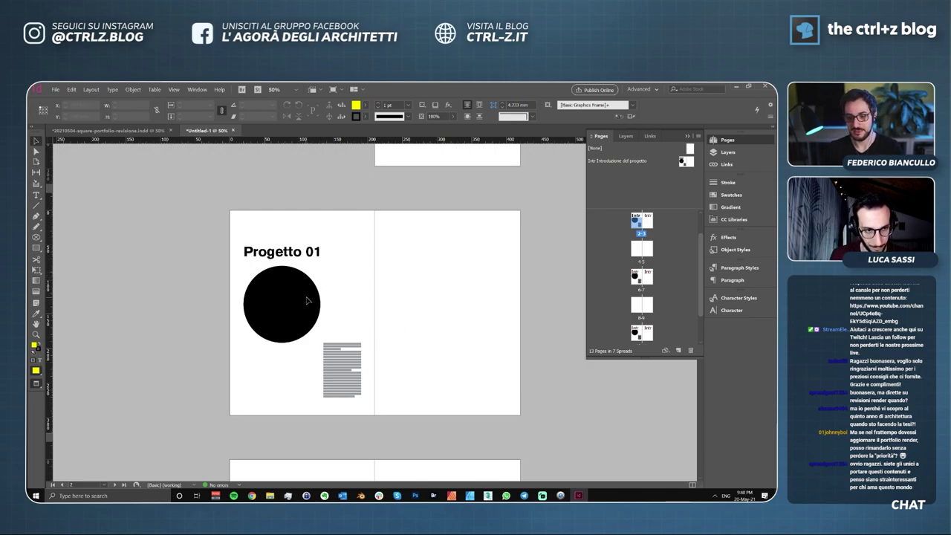
Try moving the overridden circle onto page 3 and the introduction master's circle elsewhere, compare them on spread 2-3, and undo both moves.
{"action": "left_click_drag", "start_coordinate": [309, 315], "coordinate": [465, 306]}
{"action": "double_click", "coordinate": [623, 160]}
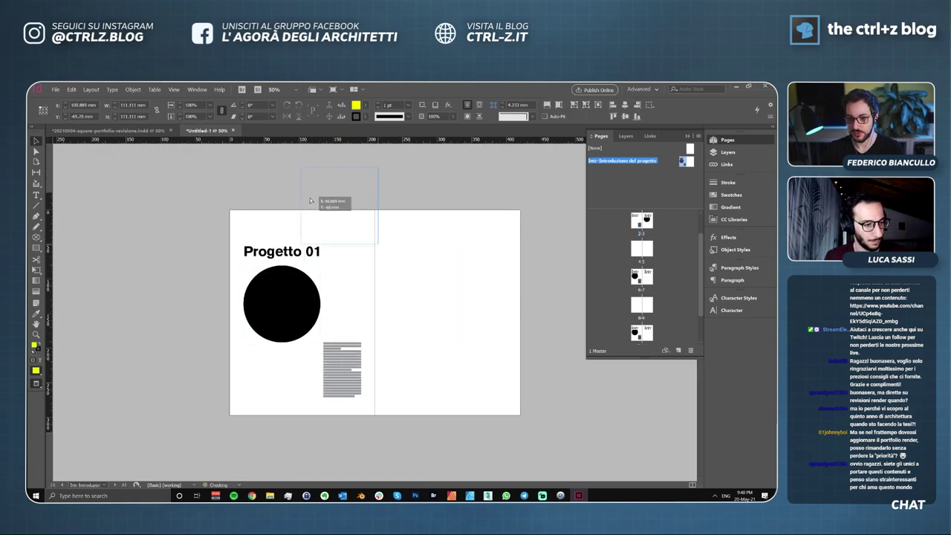
{"action": "double_click", "coordinate": [643, 220]}
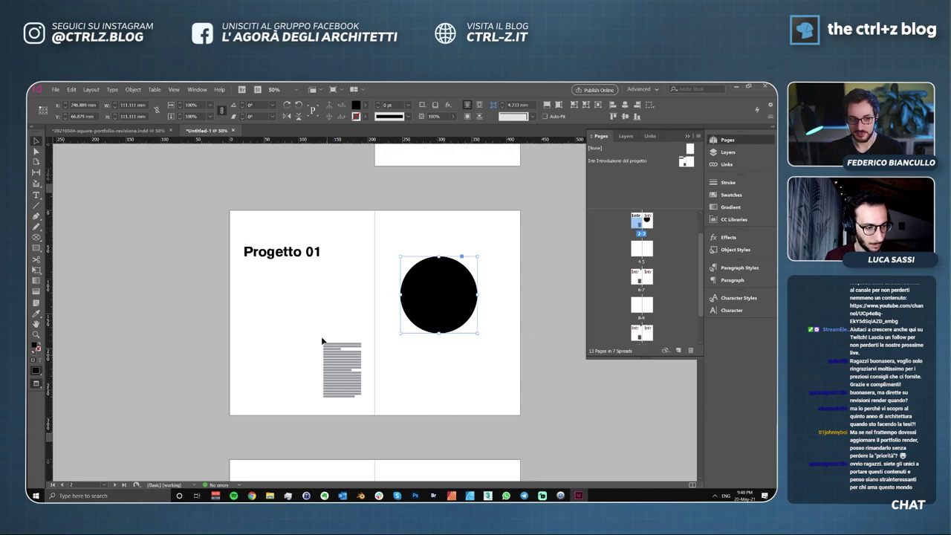
{"action": "key", "text": "ctrl+z"}
{"action": "scroll", "coordinate": [426, 236], "scroll_direction": "down", "scroll_amount": 1}
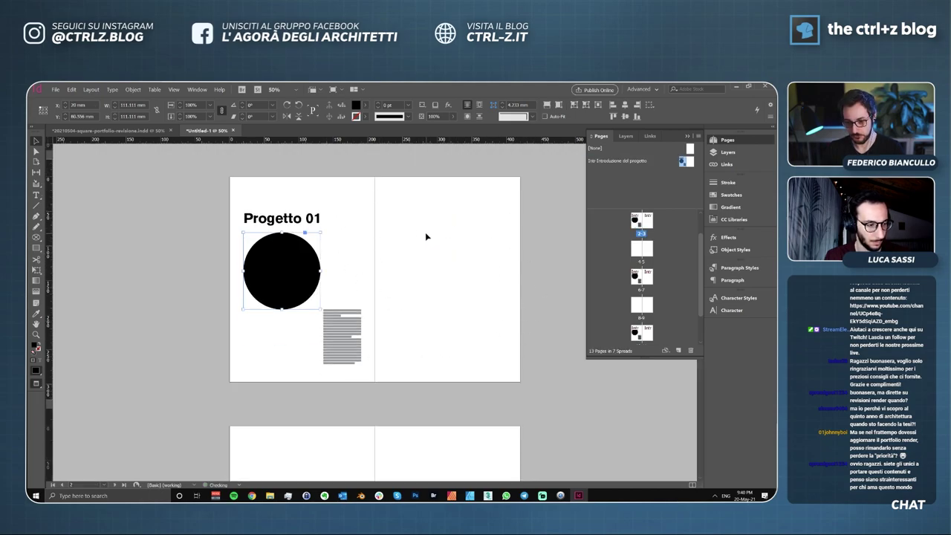
{"action": "left_click", "coordinate": [274, 284]}
{"action": "left_click", "coordinate": [394, 266]}
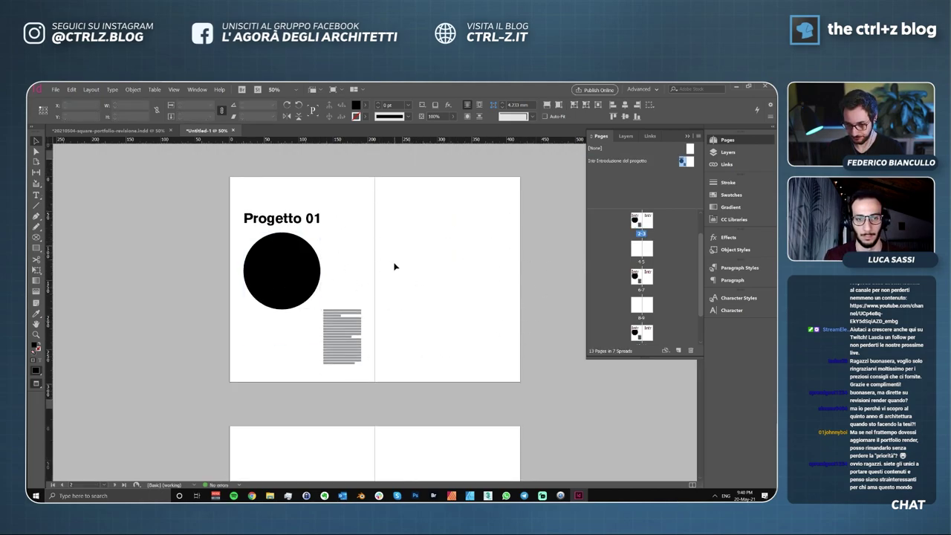
Override the "Progetto 01" title frame on page 2 to make it editable independently of the master.
{"action": "scroll", "coordinate": [310, 300], "scroll_direction": "up", "scroll_amount": 2}
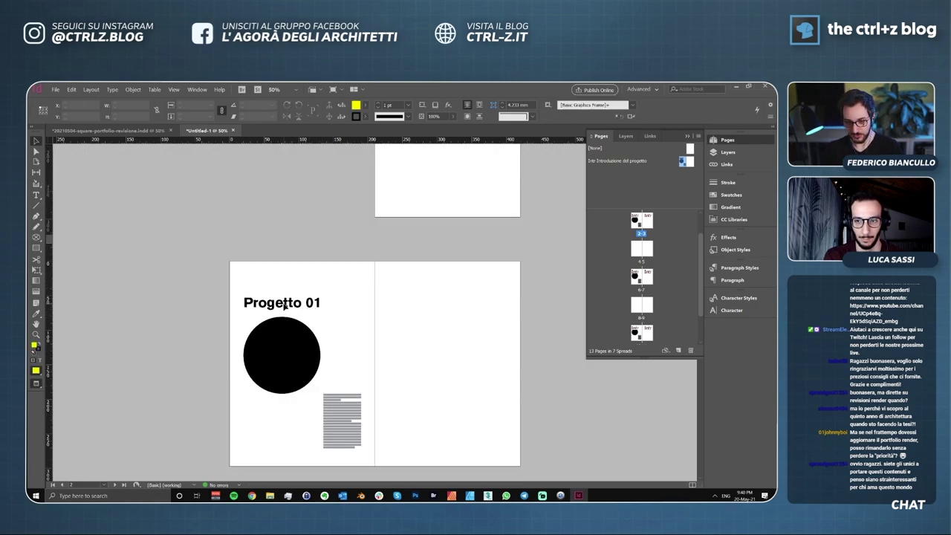
{"action": "scroll", "coordinate": [409, 274], "scroll_direction": "up", "scroll_amount": 4}
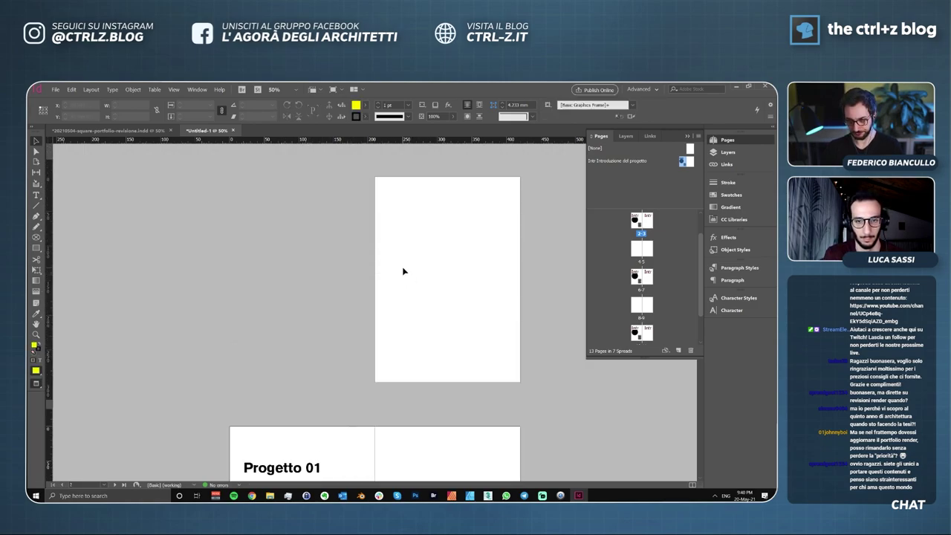
{"action": "scroll", "coordinate": [354, 299], "scroll_direction": "down", "scroll_amount": 5}
{"action": "left_click", "coordinate": [308, 272]}
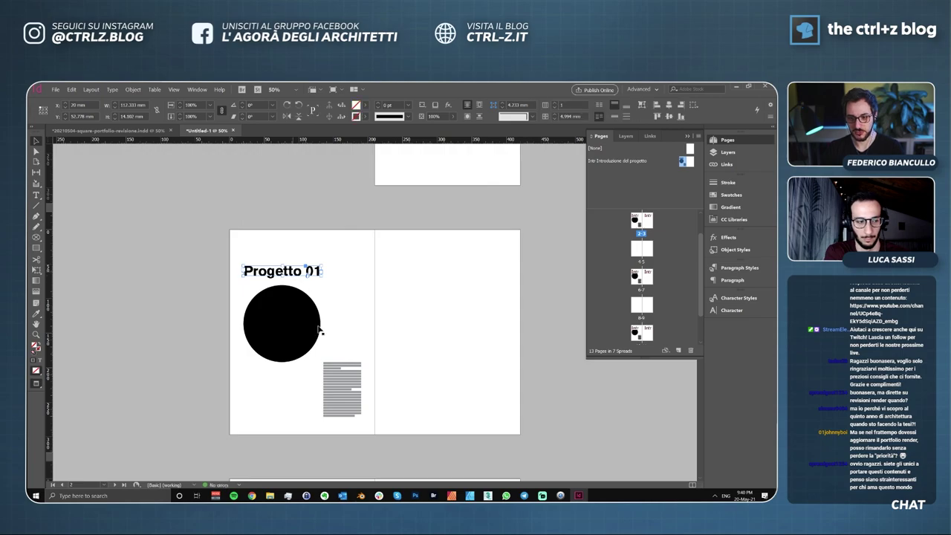
Switch to the 20210504-square-portfolio-revisione document and copy the "Checkpoint tuff" project title from page 4.
{"action": "left_click", "coordinate": [158, 130]}
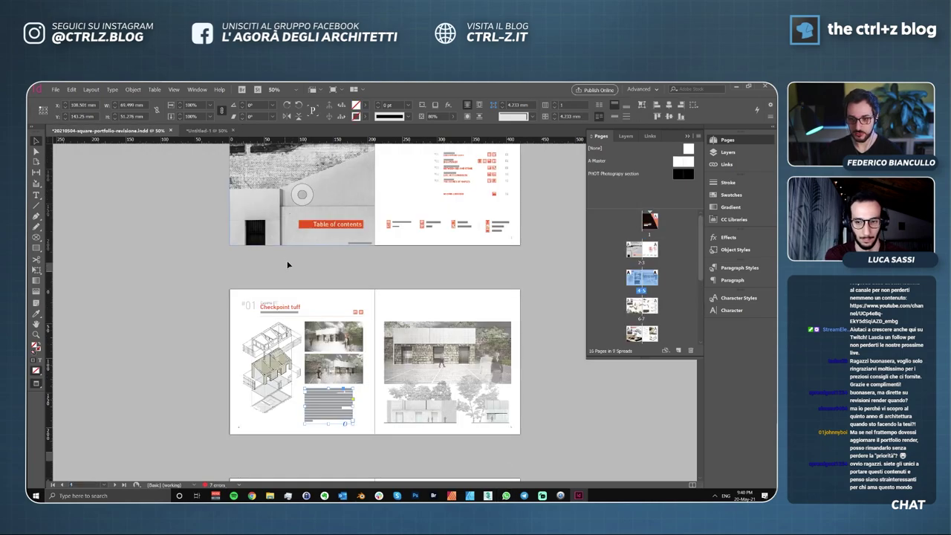
{"action": "scroll", "coordinate": [289, 283], "scroll_direction": "up", "scroll_amount": 2}
{"action": "scroll", "coordinate": [290, 312], "scroll_direction": "down", "scroll_amount": 2}
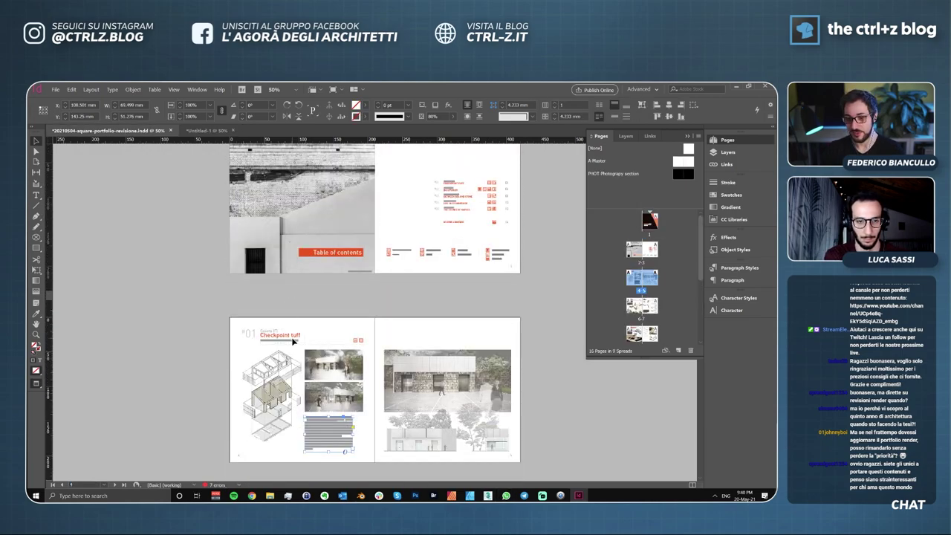
{"action": "scroll", "coordinate": [320, 335], "scroll_direction": "up", "scroll_amount": 3}
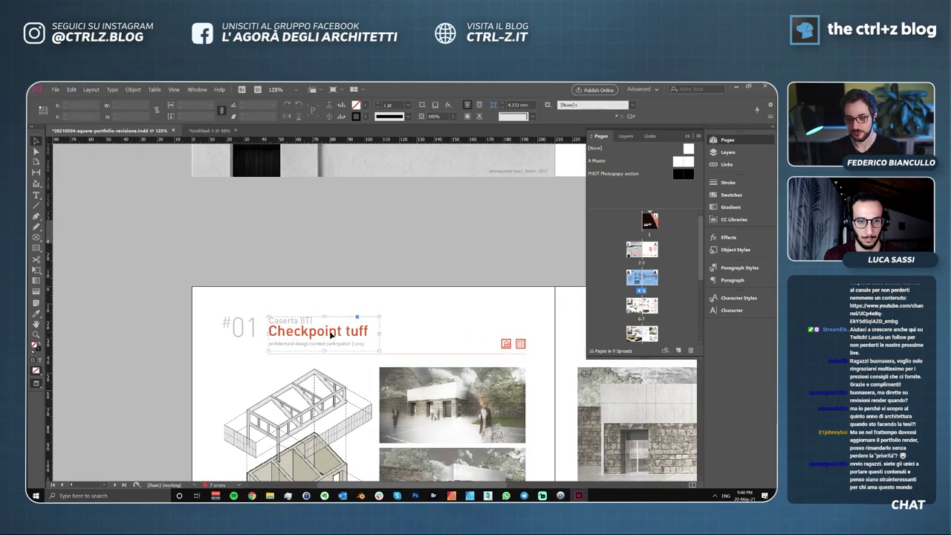
{"action": "left_click", "coordinate": [320, 330]}
{"action": "double_click", "coordinate": [320, 331]}
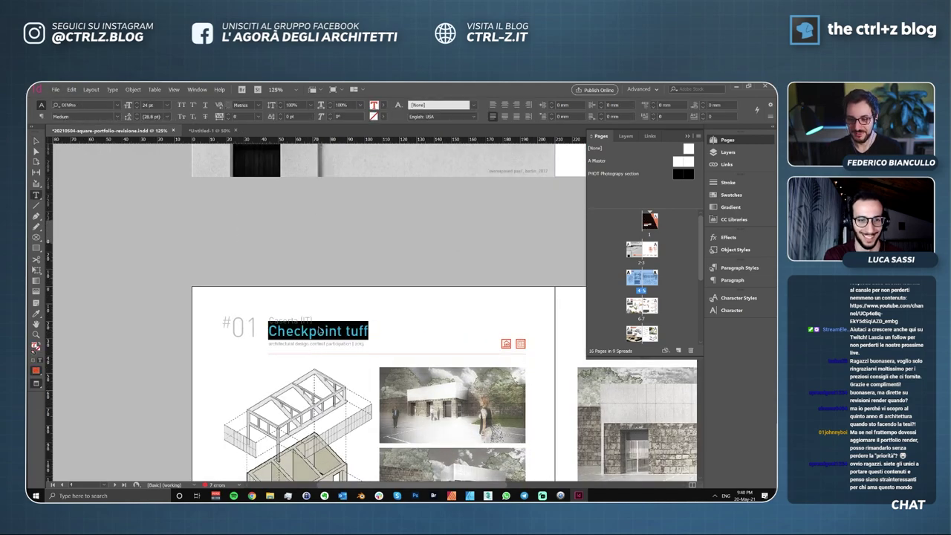
{"action": "triple_click", "coordinate": [320, 329]}
{"action": "key", "text": "ctrl+c"}
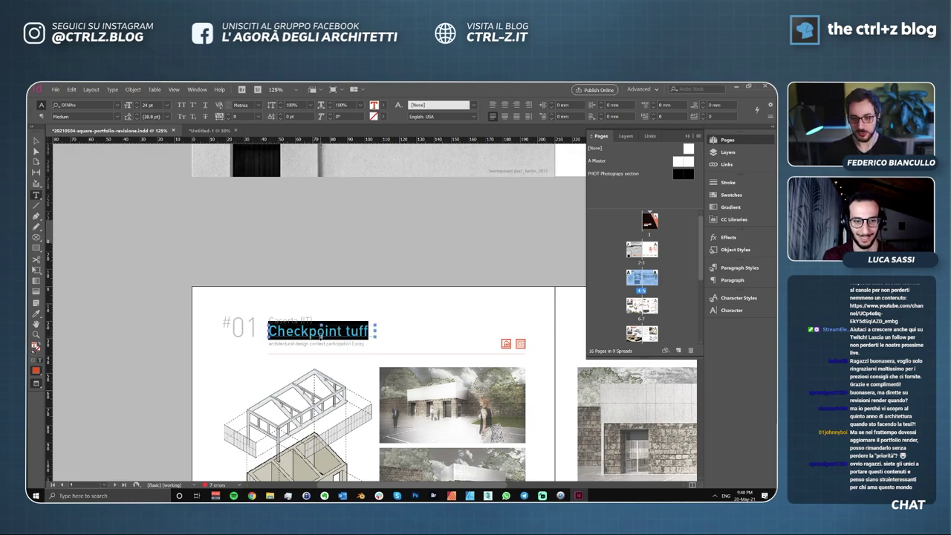
Return to the Untitled-1 document, paste the copied title over "Progetto 01" on page 2, and undo the paste.
{"action": "left_click", "coordinate": [210, 131]}
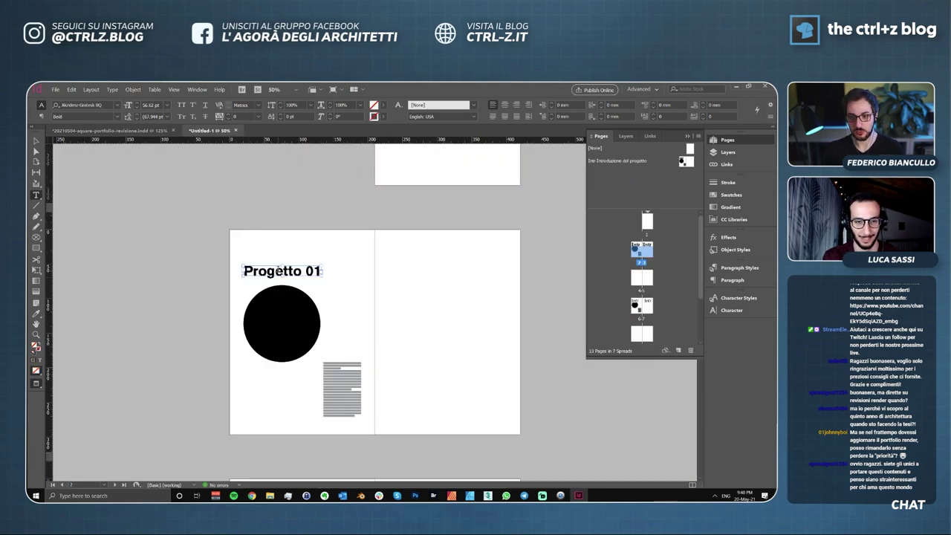
{"action": "triple_click", "coordinate": [279, 272]}
{"action": "key", "text": "ctrl+v"}
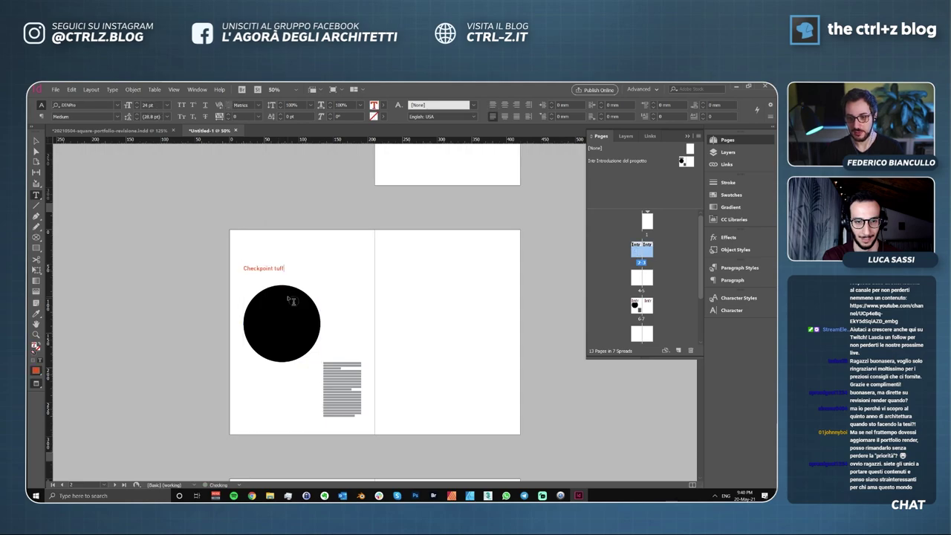
{"action": "left_click", "coordinate": [289, 310]}
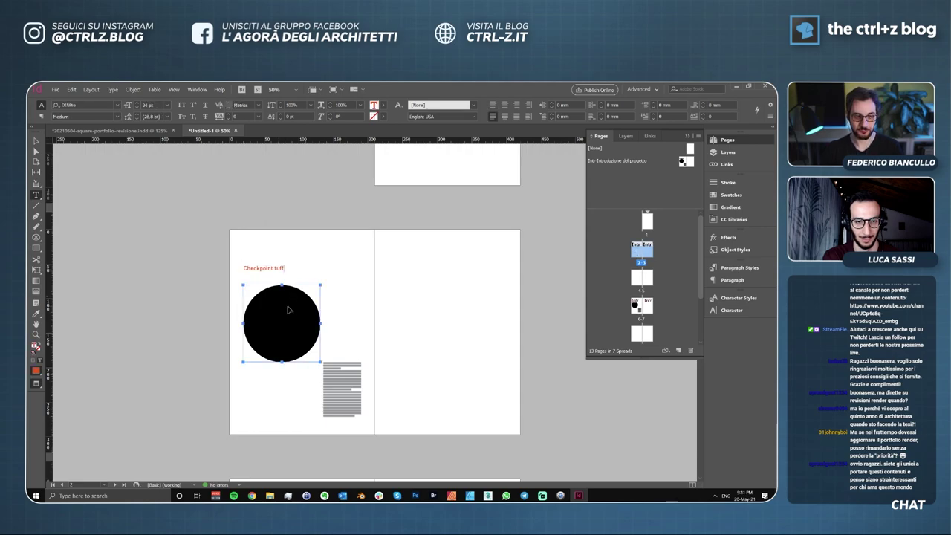
{"action": "key", "text": "ctrl+z"}
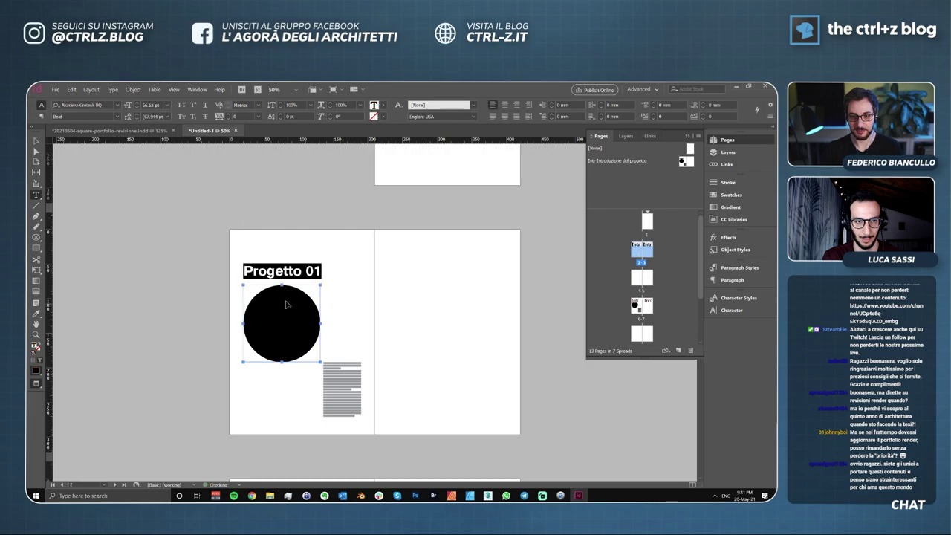
Replace the "Progetto 01" title on page 2 with "Checkpoint tuff", keeping the title's own formatting.
{"action": "right_click", "coordinate": [276, 270]}
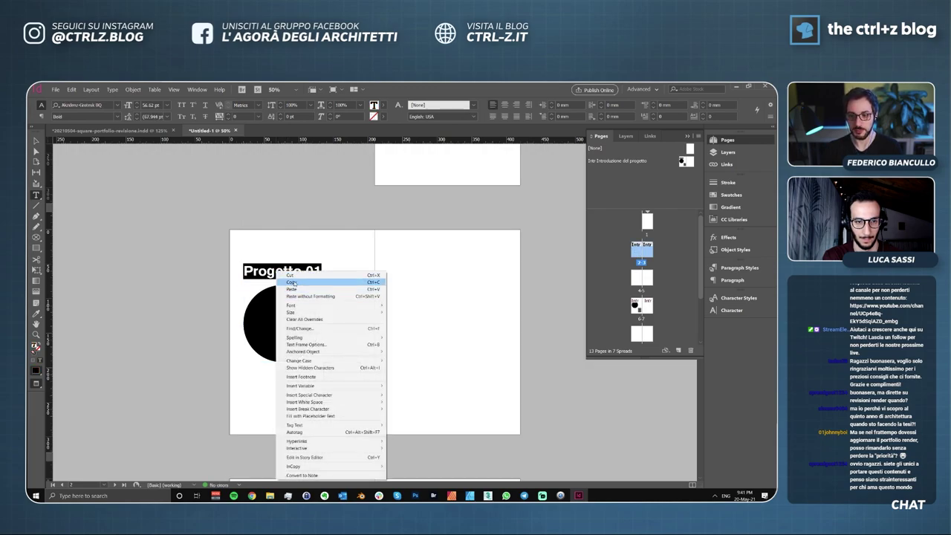
{"action": "left_click", "coordinate": [262, 276]}
{"action": "triple_click", "coordinate": [260, 277]}
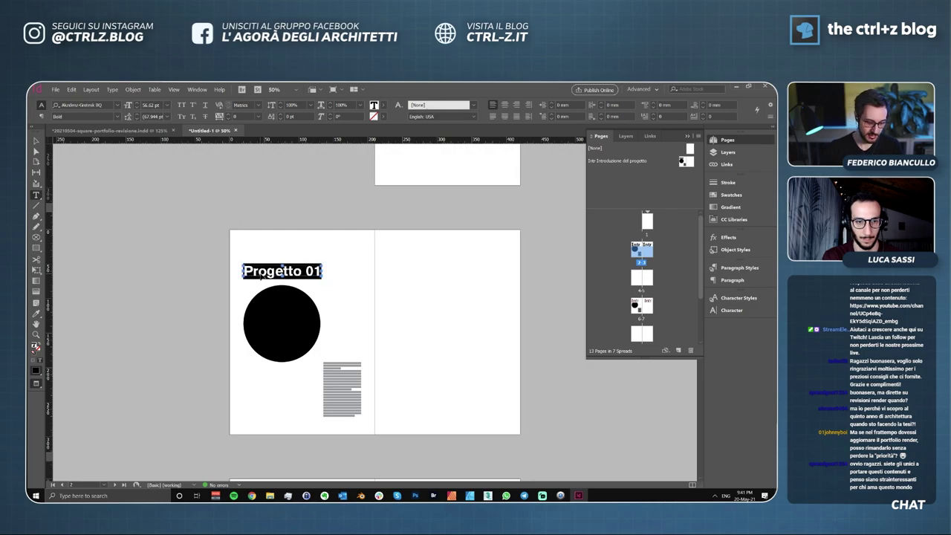
{"action": "type", "text": "Checkpoint"}
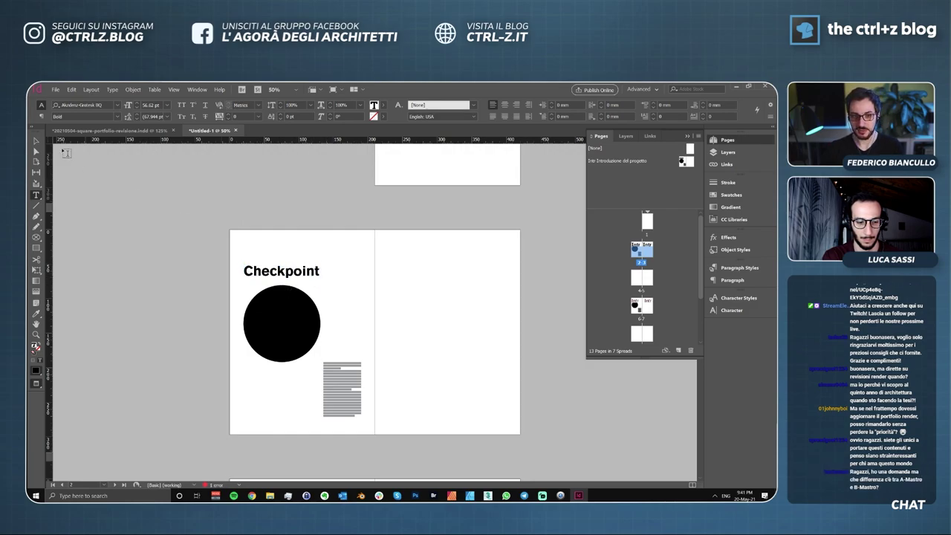
Widen the title frame on page 2 to fit "Checkpoint tuff" on one line, and check it with the guides toggled.
{"action": "left_click", "coordinate": [36, 140]}
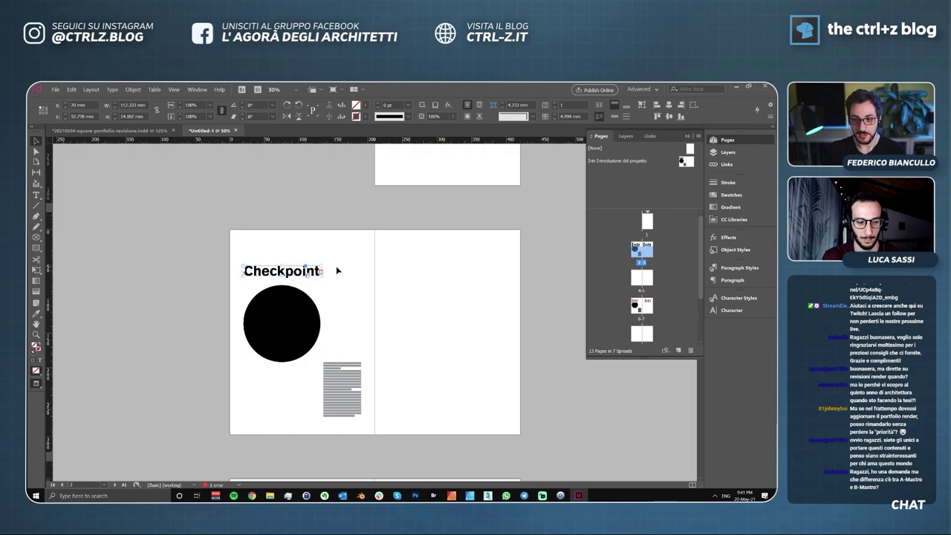
{"action": "left_click_drag", "start_coordinate": [323, 272], "coordinate": [361, 272]}
{"action": "key", "text": "w"}
{"action": "left_click", "coordinate": [384, 282]}
{"action": "key", "text": "w"}
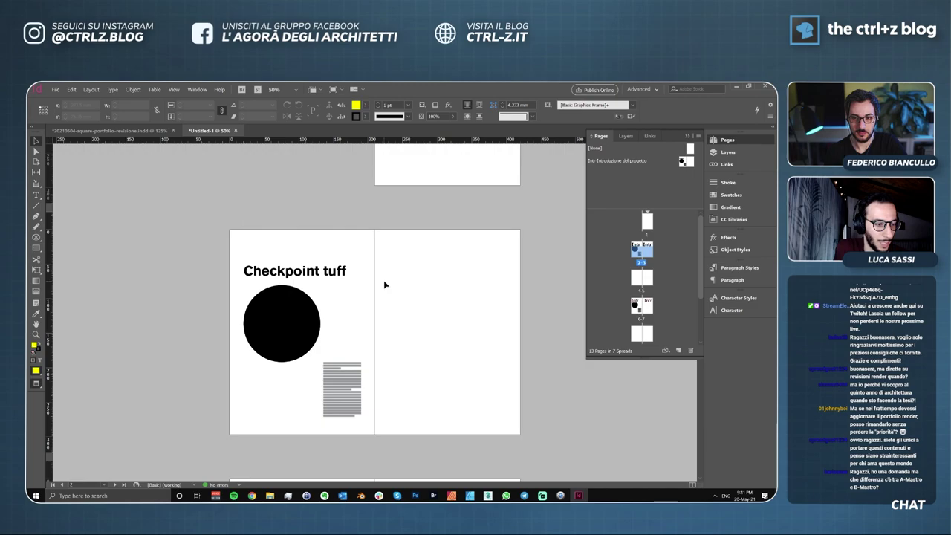
Compare the project title in the square-portfolio-revisione document with the new one on page 2 of Untitled-1.
{"action": "left_click", "coordinate": [111, 130]}
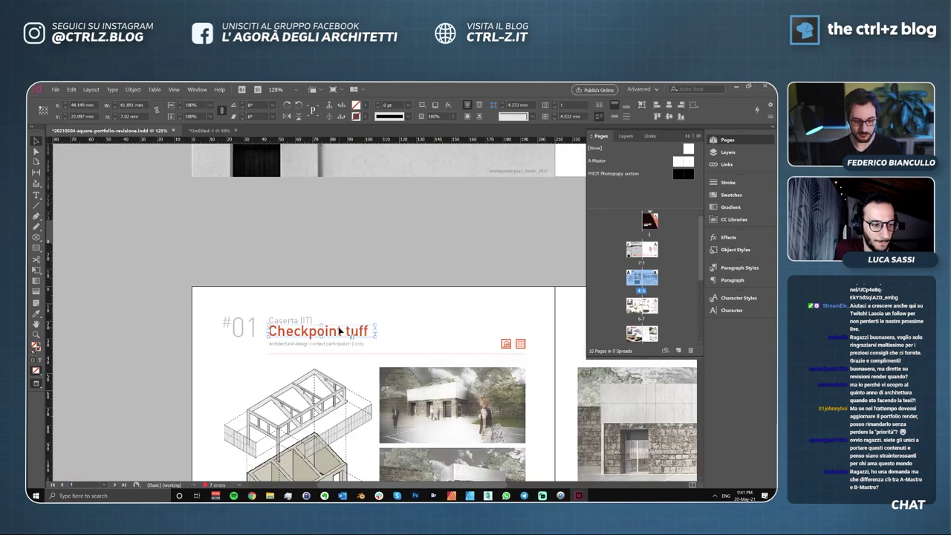
{"action": "left_click", "coordinate": [348, 280]}
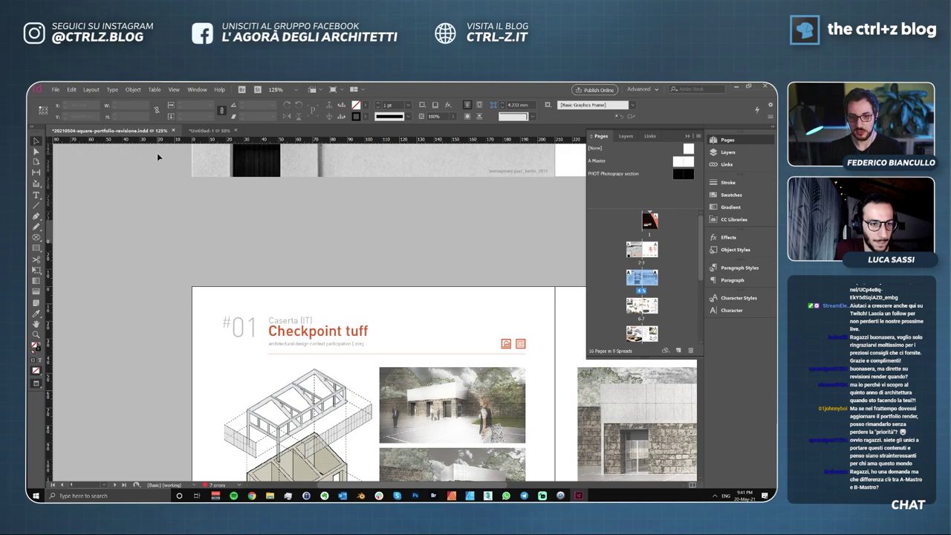
{"action": "left_click", "coordinate": [210, 130]}
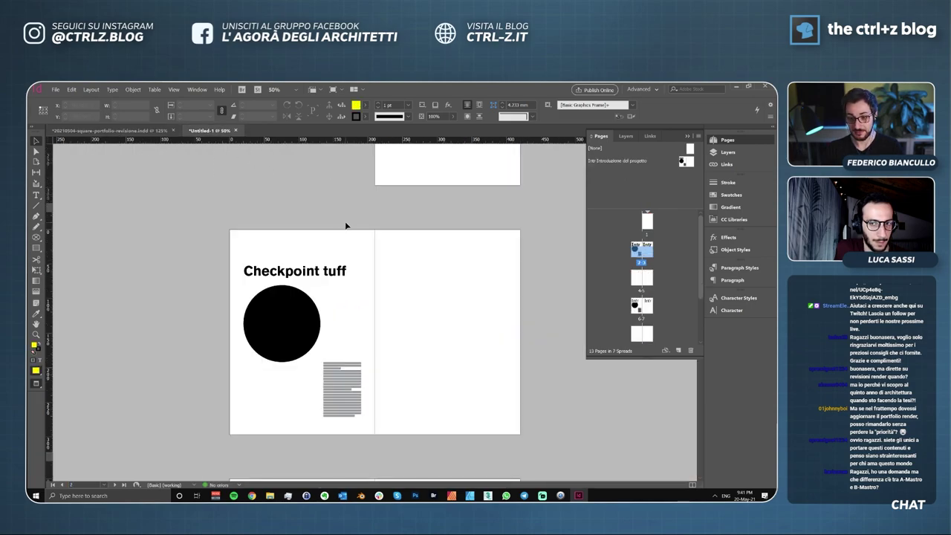
Delete the stray small orange "Checkpoint tuff" text frame overlapping the title on page 2.
{"action": "left_click", "coordinate": [319, 276]}
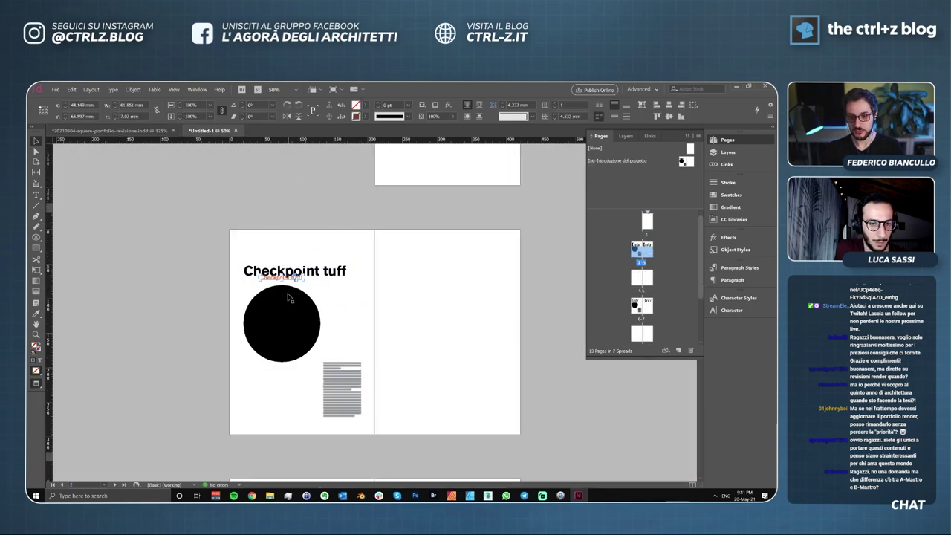
{"action": "key", "text": "ctrl+1"}
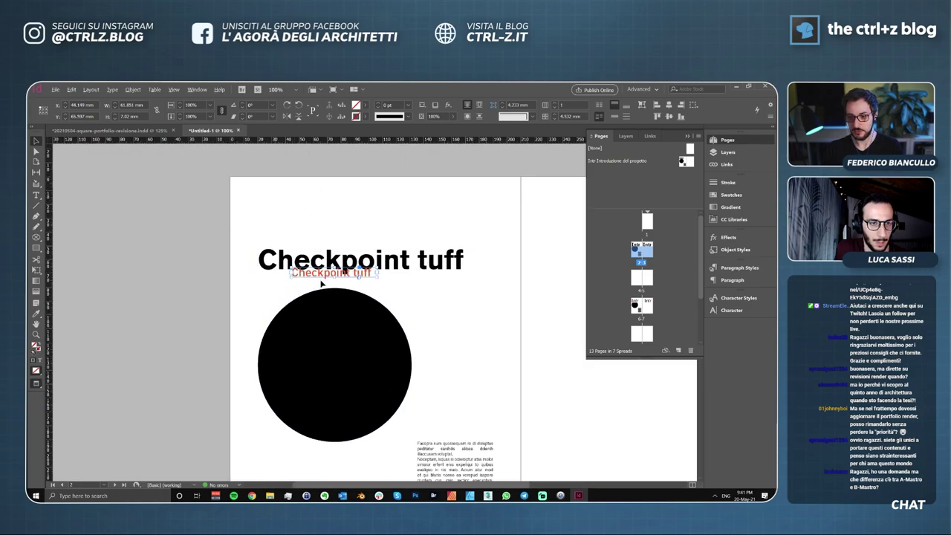
{"action": "key", "text": "ctrl+equal"}
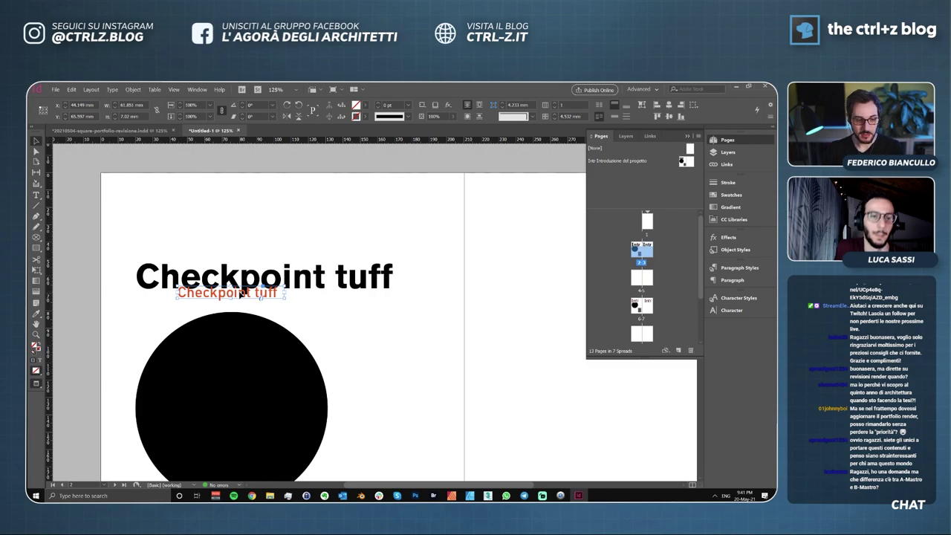
{"action": "key", "text": "Delete"}
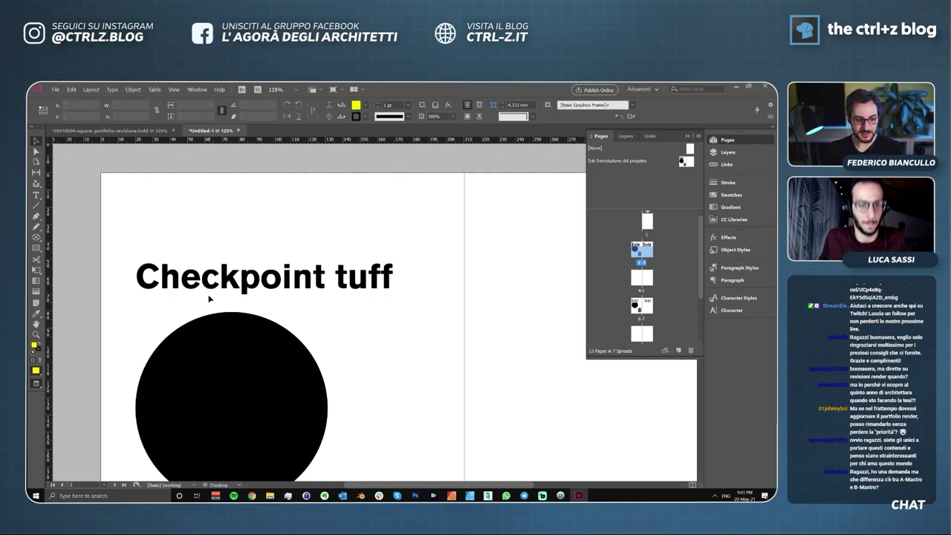
{"action": "scroll", "coordinate": [238, 298], "scroll_direction": "down", "scroll_amount": 2}
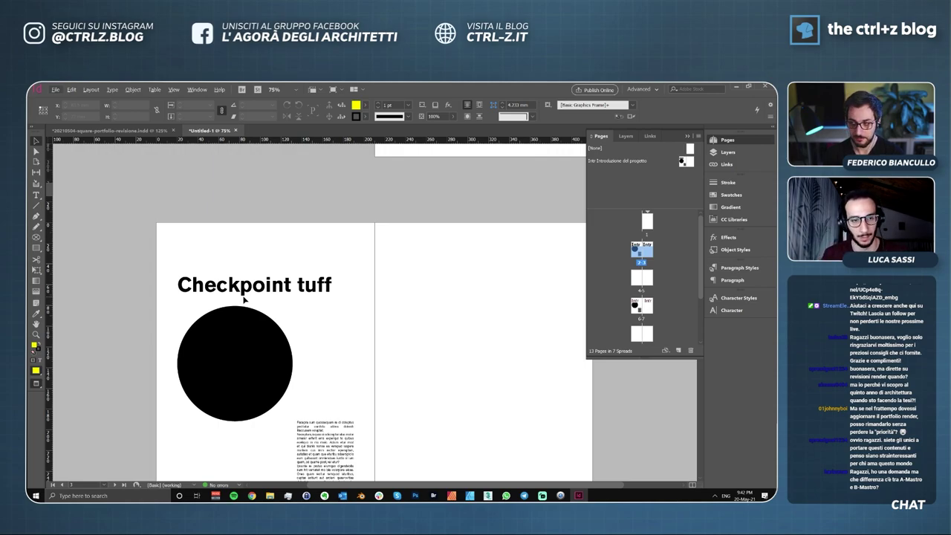
Create two new two-page A4 masters based on no master, keeping the default prefixes A and B and the name Master.
{"action": "left_click", "coordinate": [647, 212]}
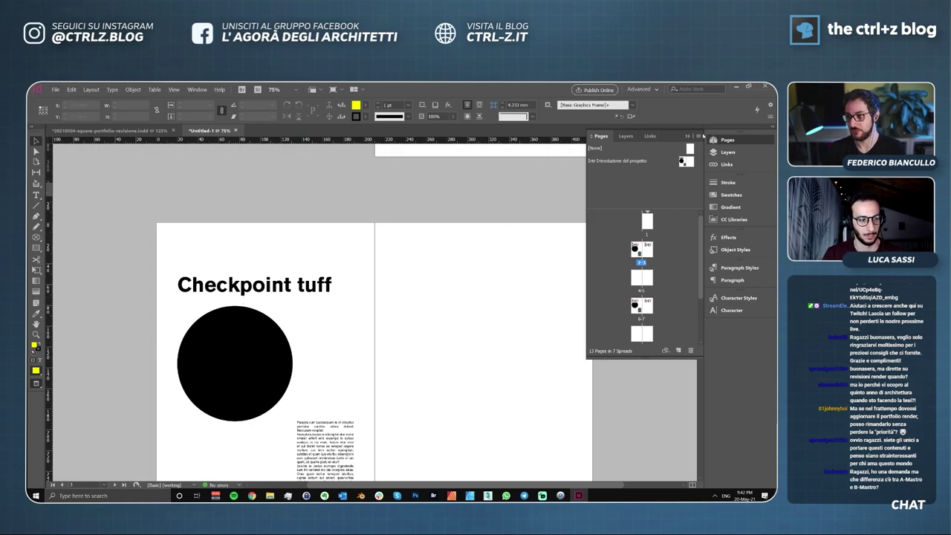
{"action": "left_click", "coordinate": [696, 136]}
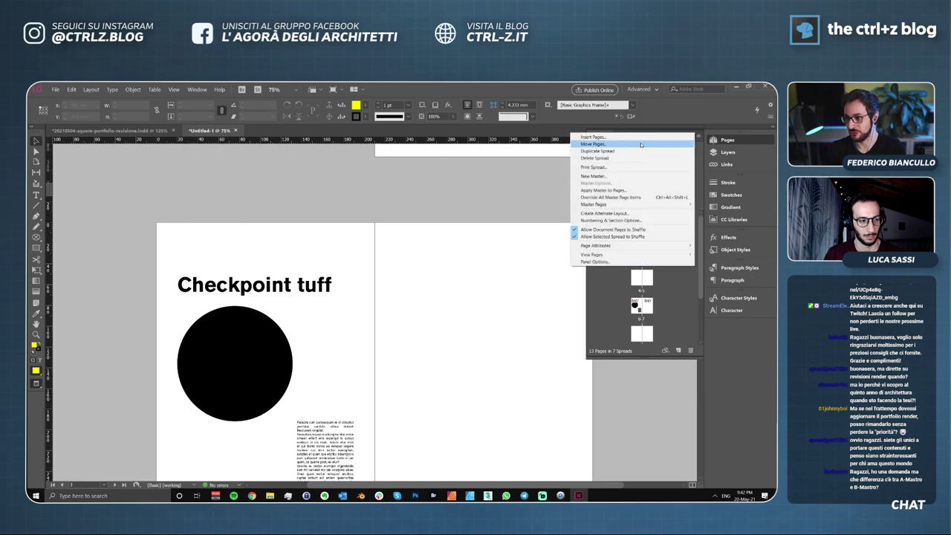
{"action": "left_click", "coordinate": [626, 176]}
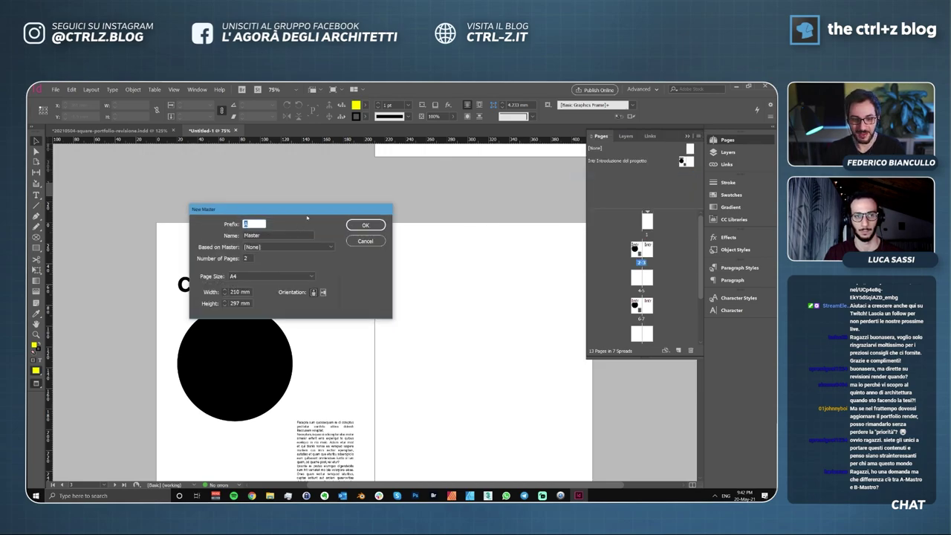
{"action": "left_click", "coordinate": [365, 224]}
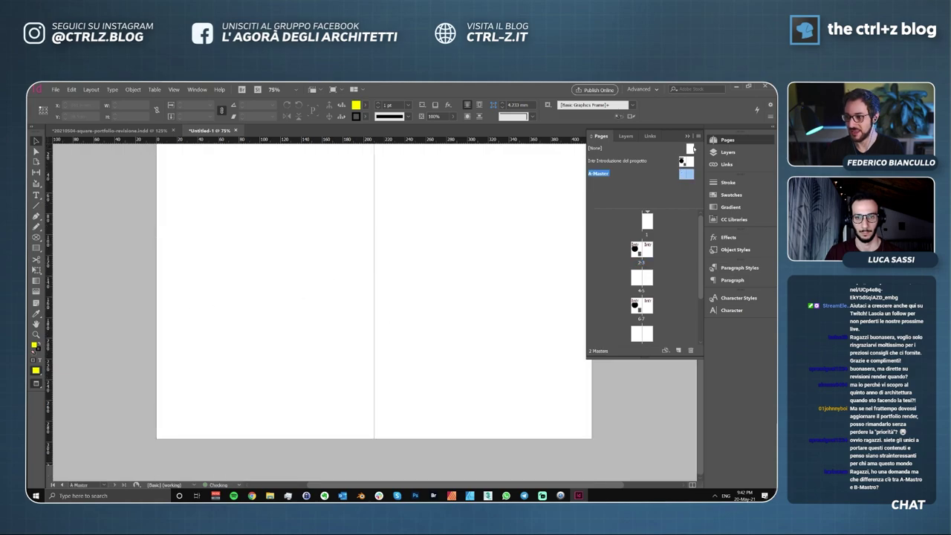
{"action": "left_click", "coordinate": [696, 136]}
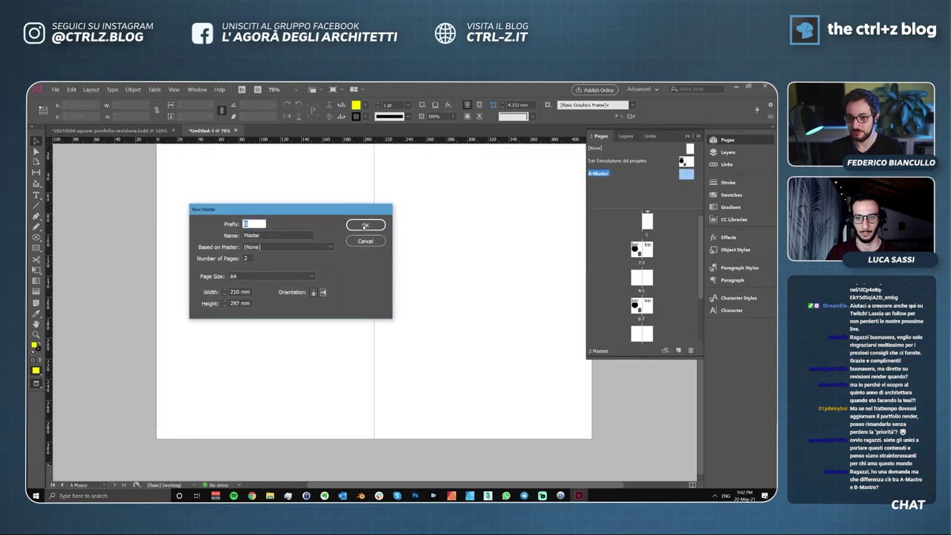
{"action": "key", "text": "Return"}
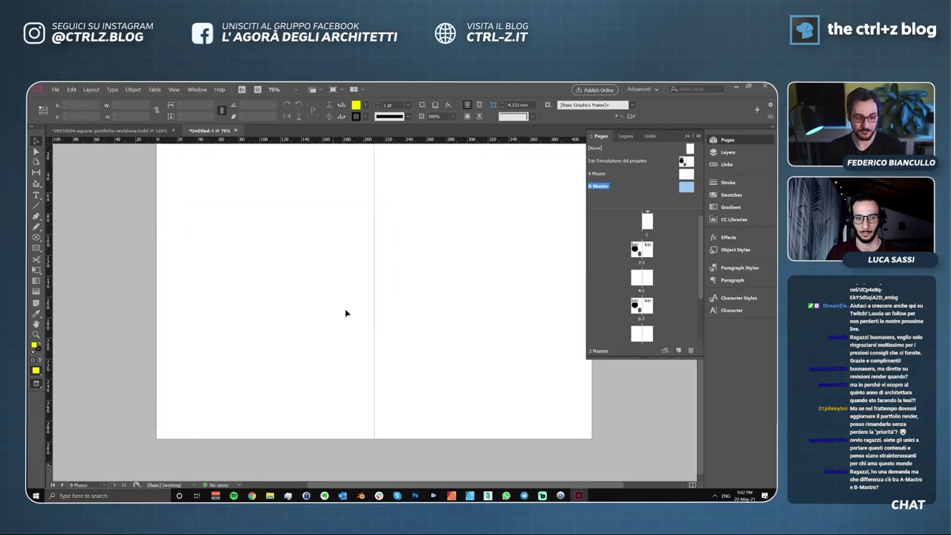
Delete B-Master and A-Master, and return to the spread of pages 2-3.
{"action": "scroll", "coordinate": [345, 318], "scroll_direction": "right", "scroll_amount": 1}
{"action": "key", "text": "ctrl+minus"}
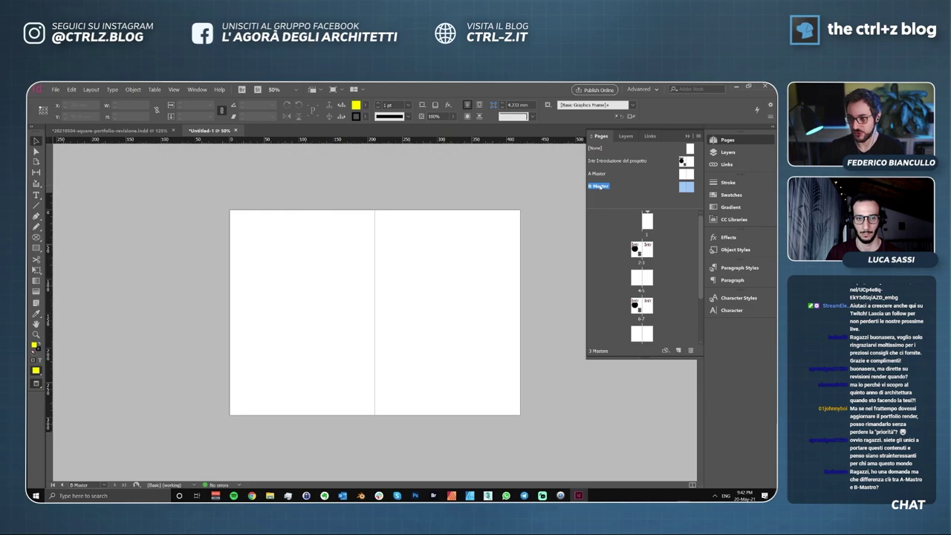
{"action": "left_click", "coordinate": [691, 350]}
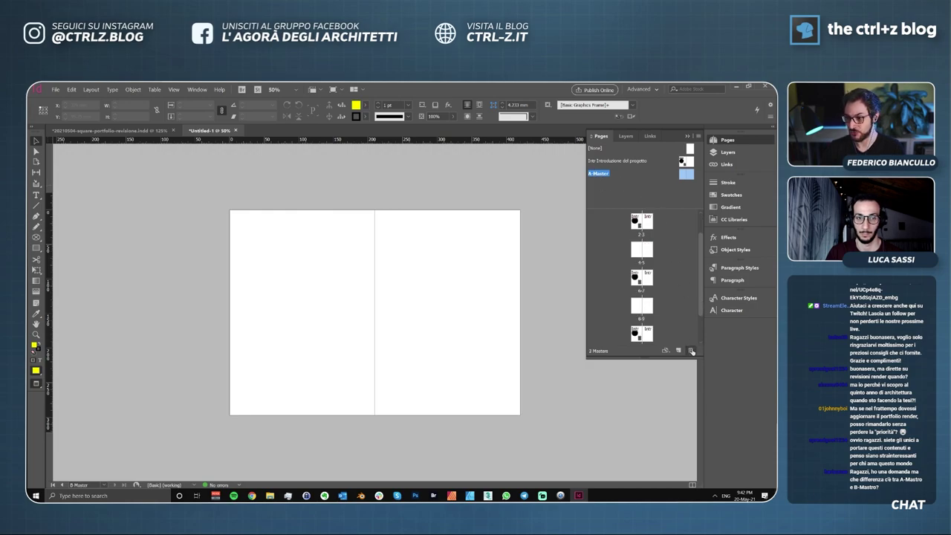
{"action": "left_click", "coordinate": [690, 350]}
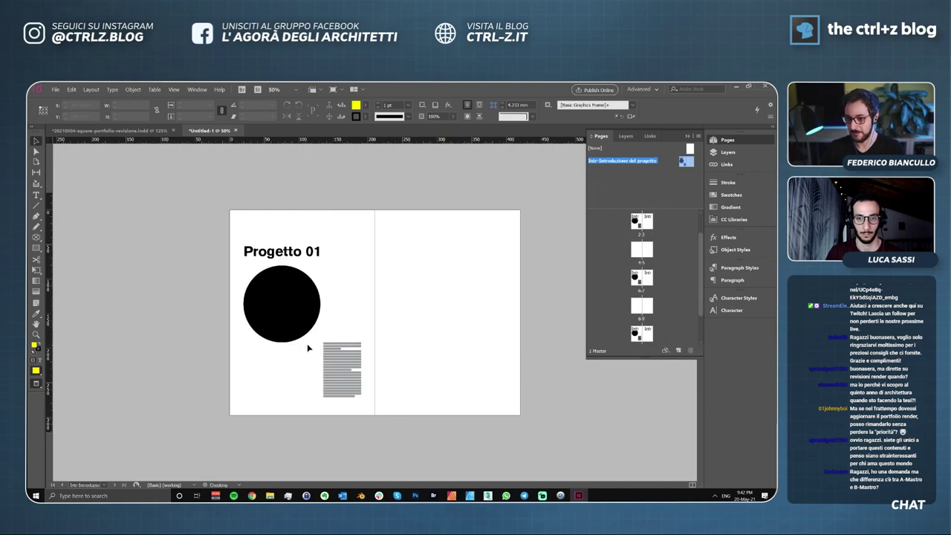
{"action": "left_click", "coordinate": [312, 291]}
{"action": "double_click", "coordinate": [641, 223]}
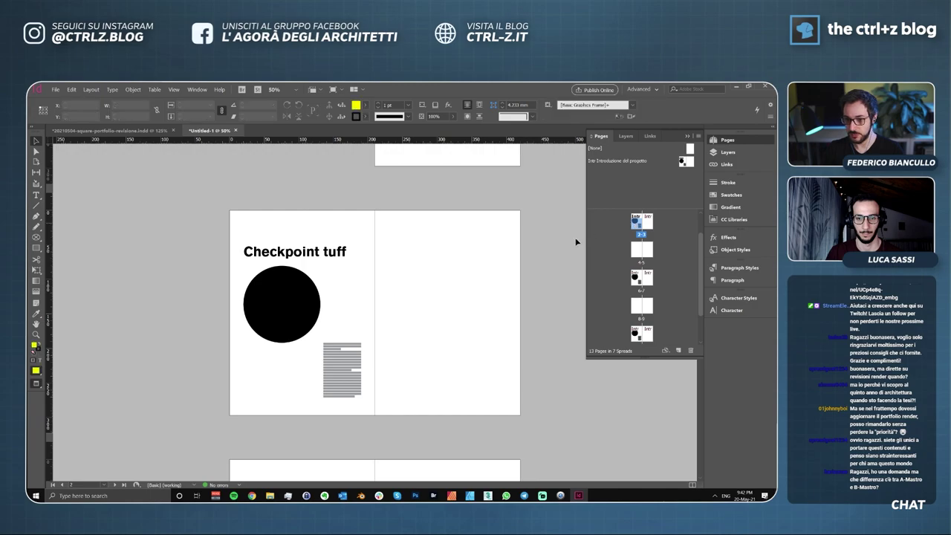
Switch to File Explorer, open the 12_2013 folder inside _sources, try to bring an image onto page 2, and undo it.
{"action": "left_click", "coordinate": [304, 316]}
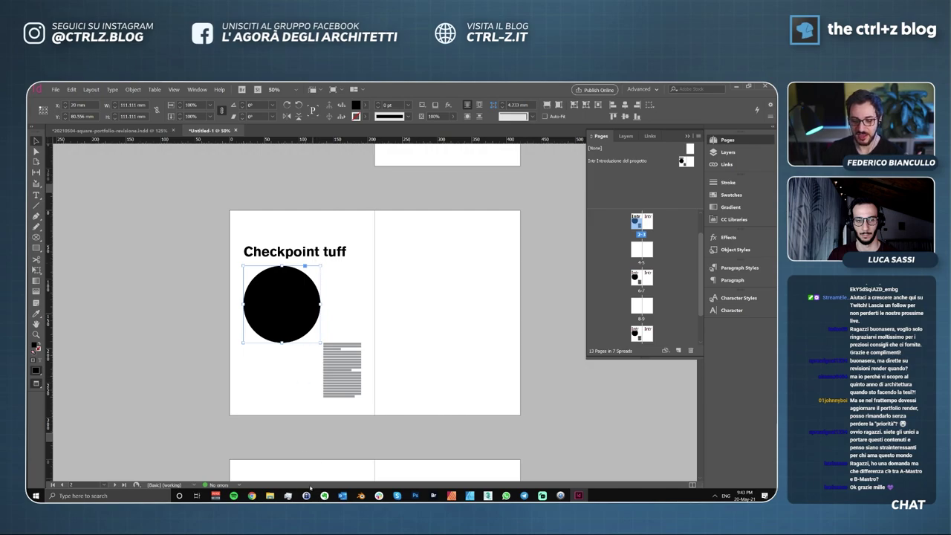
{"action": "left_click", "coordinate": [269, 494]}
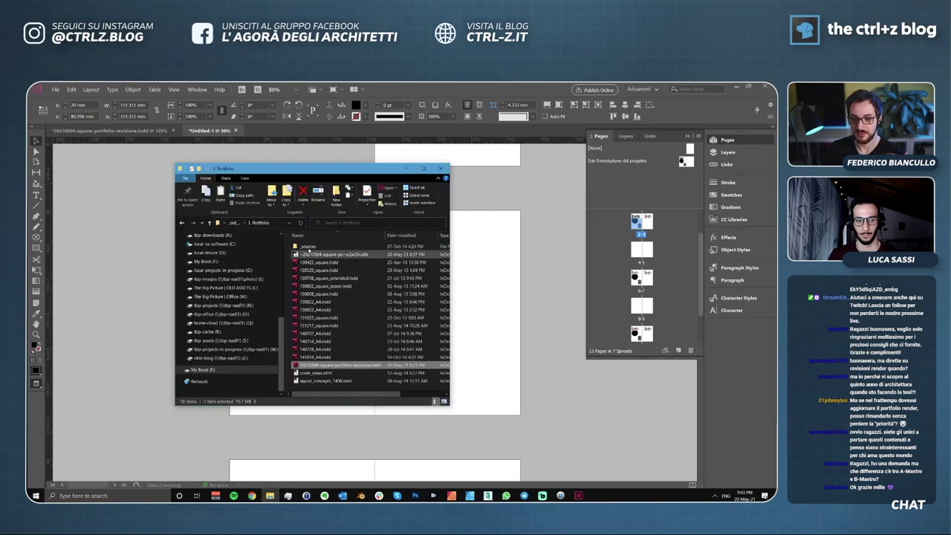
{"action": "double_click", "coordinate": [308, 246]}
{"action": "double_click", "coordinate": [307, 262]}
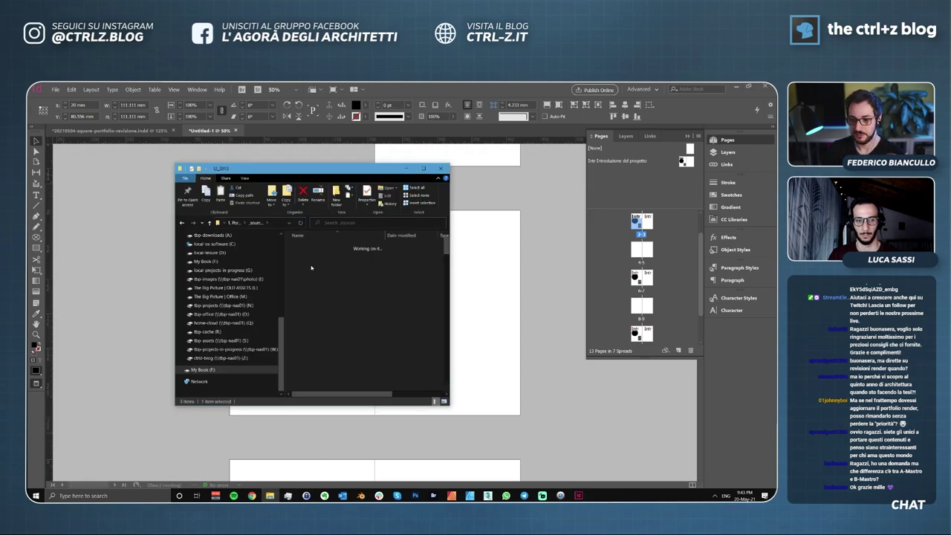
{"action": "left_click_drag", "start_coordinate": [411, 252], "coordinate": [464, 259]}
{"action": "left_click_drag", "start_coordinate": [498, 312], "coordinate": [304, 233]}
{"action": "key", "text": "ctrl+z"}
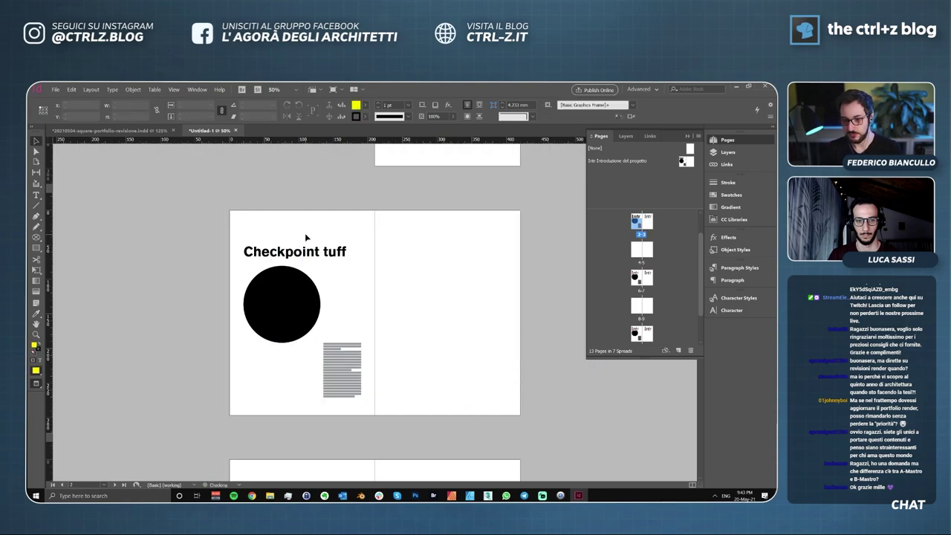
Try again to bring photos from the 12_2013 folder onto the spread of pages 2-3, remove them, and return to the layout.
{"action": "key", "text": "alt+Tab"}
{"action": "left_click_drag", "start_coordinate": [412, 254], "coordinate": [413, 275]}
{"action": "key", "text": "ctrl+z"}
{"action": "left_click_drag", "start_coordinate": [335, 248], "coordinate": [422, 339]}
{"action": "key", "text": "Delete"}
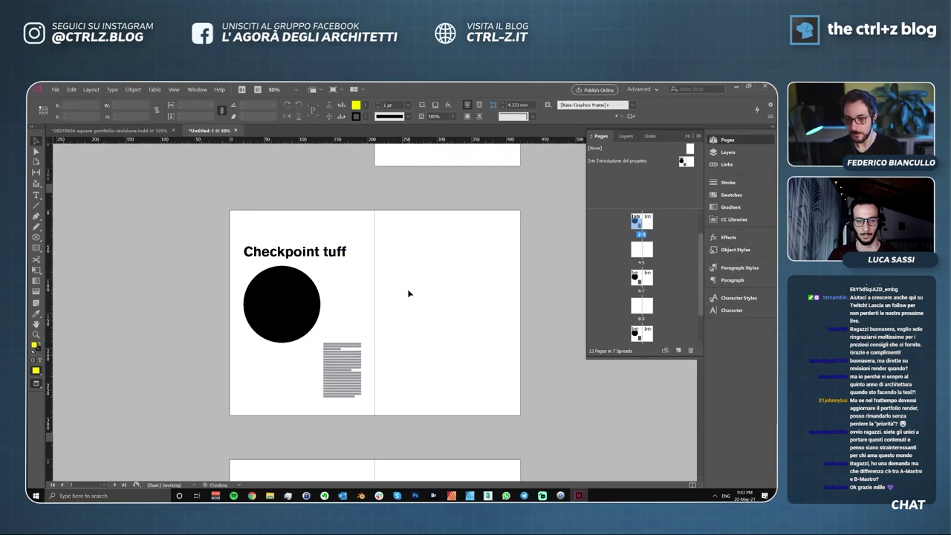
{"action": "key", "text": "alt+Tab"}
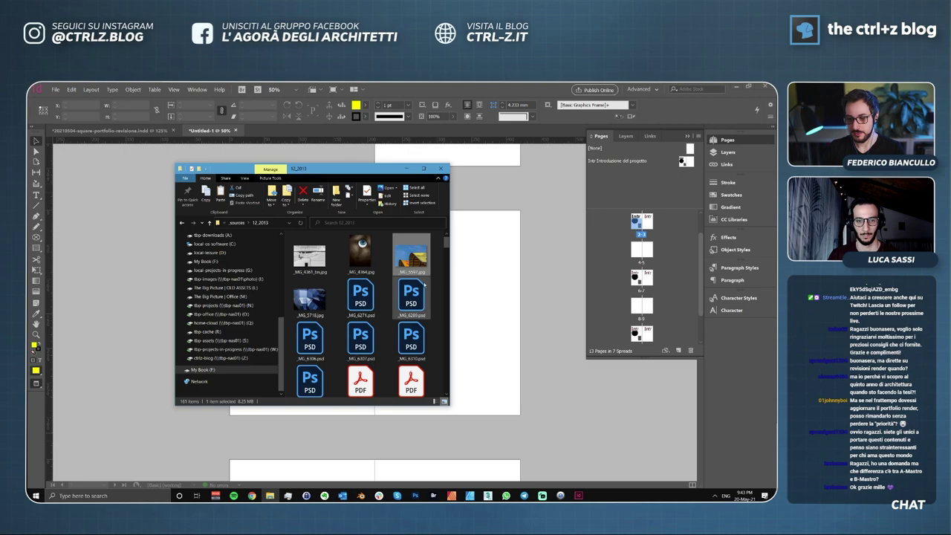
{"action": "left_click", "coordinate": [468, 265]}
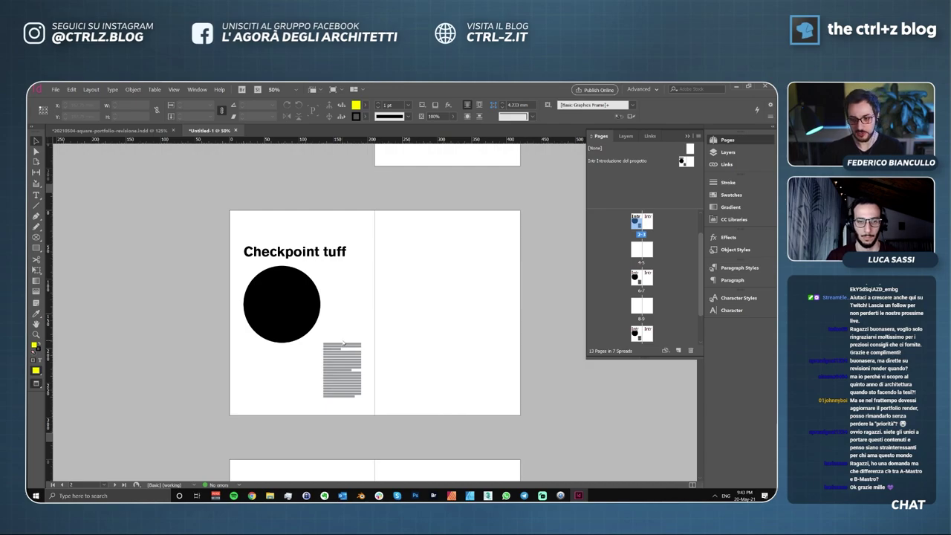
Place the second PSD render from the 3_render folder of 1_materiale_portfolio into the black circle on page 2.
{"action": "key", "text": "ctrl+d"}
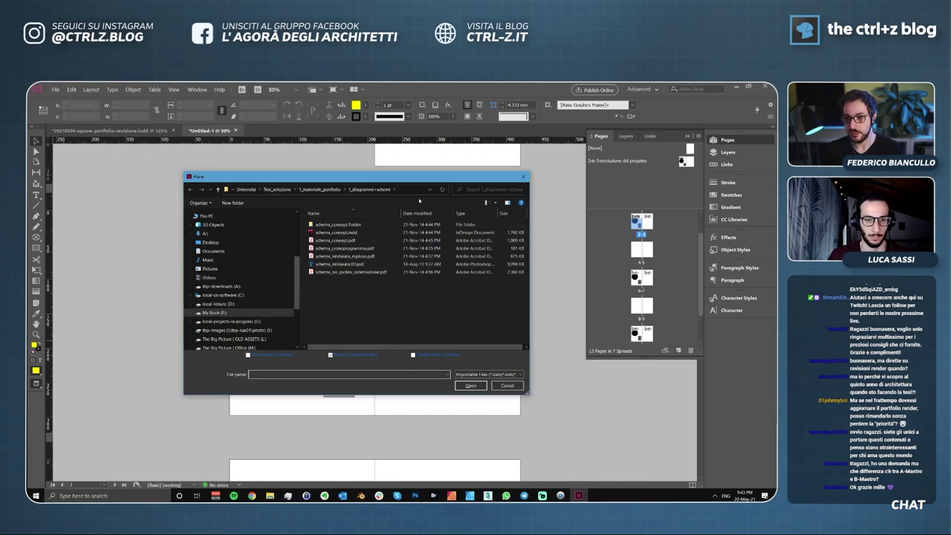
{"action": "left_click", "coordinate": [507, 385]}
{"action": "left_click", "coordinate": [314, 322]}
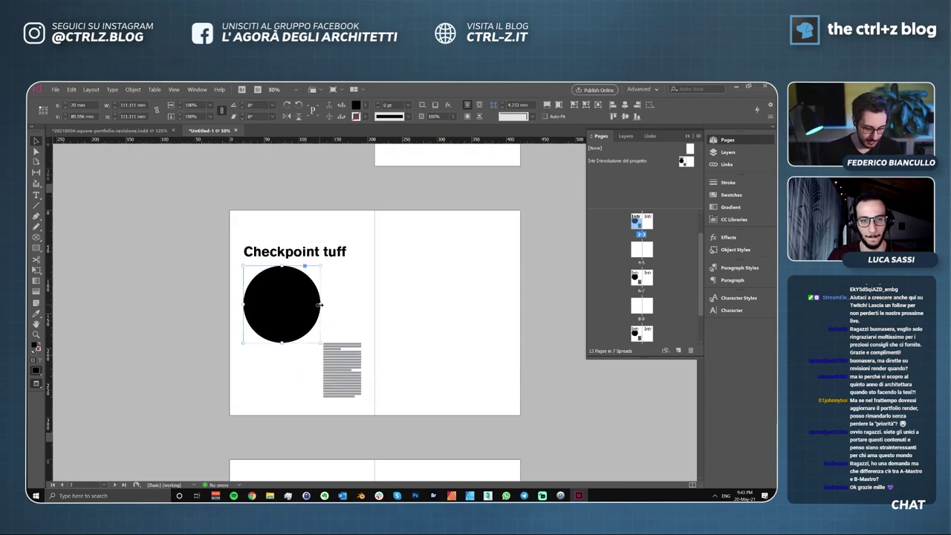
{"action": "key", "text": "ctrl+d"}
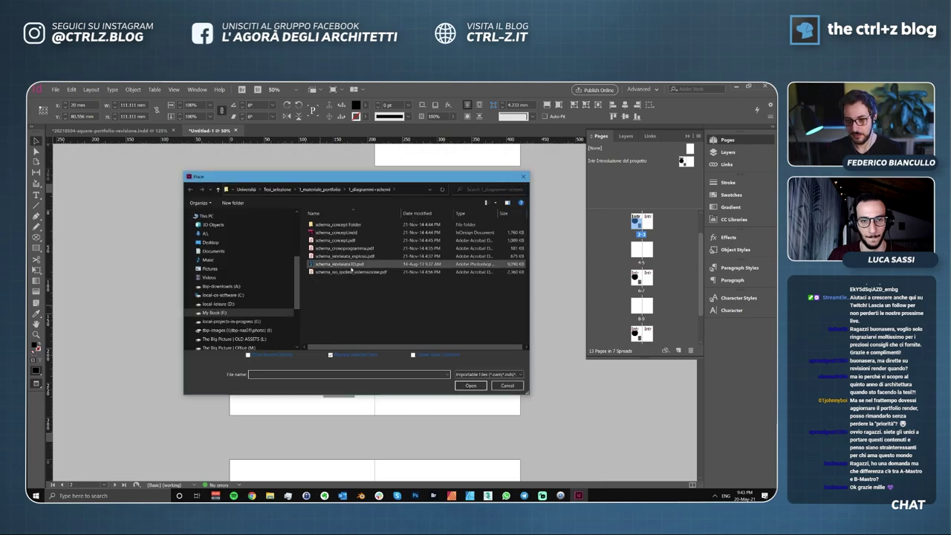
{"action": "left_click_drag", "start_coordinate": [347, 178], "coordinate": [267, 181]}
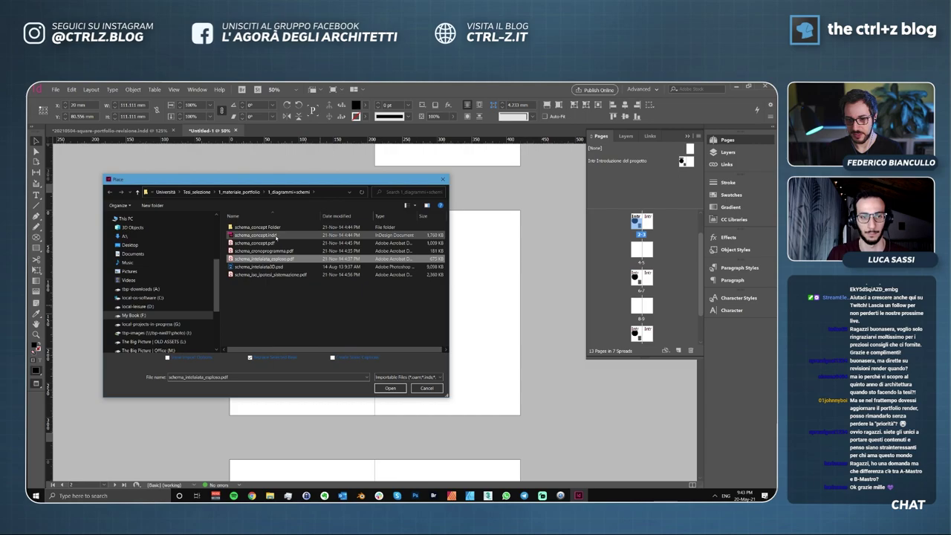
{"action": "left_click", "coordinate": [238, 193]}
{"action": "double_click", "coordinate": [267, 243]}
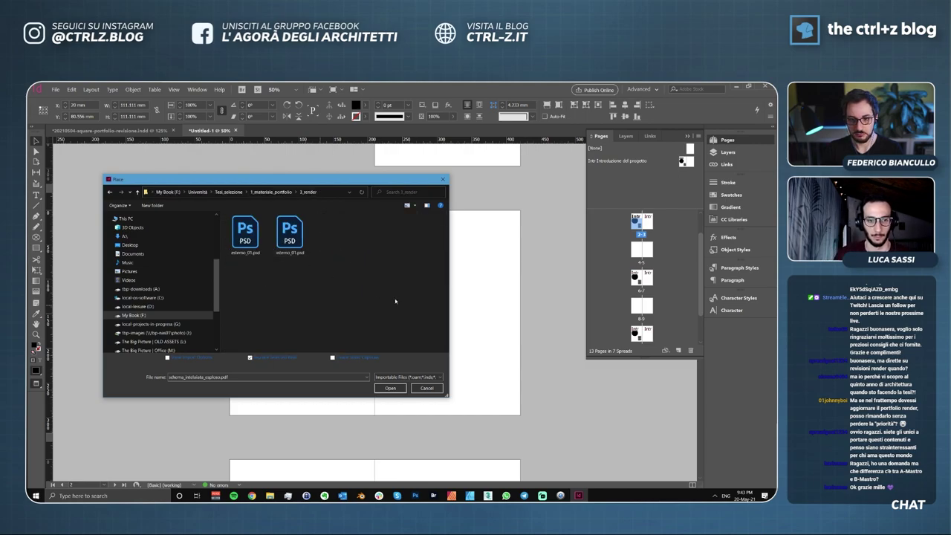
{"action": "double_click", "coordinate": [295, 236]}
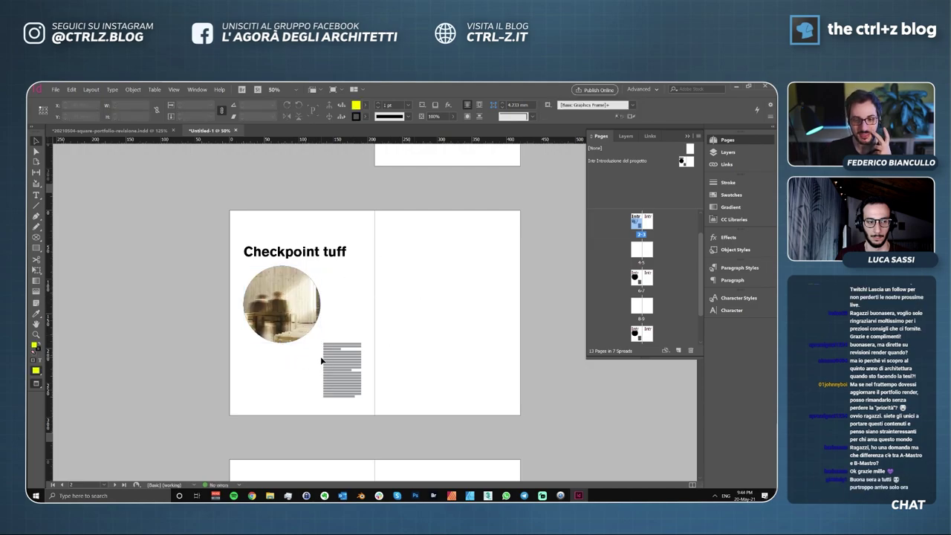
{"action": "left_click", "coordinate": [279, 301]}
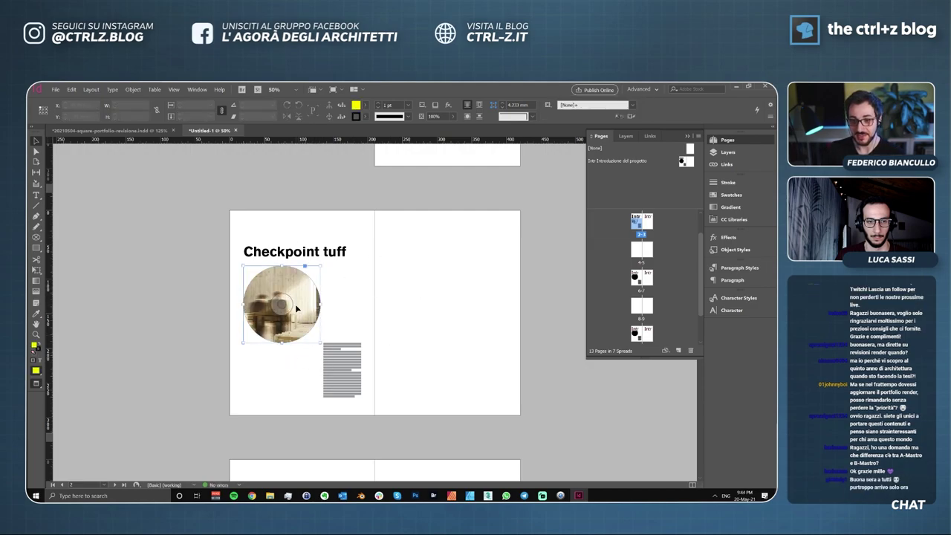
{"action": "left_click", "coordinate": [359, 290]}
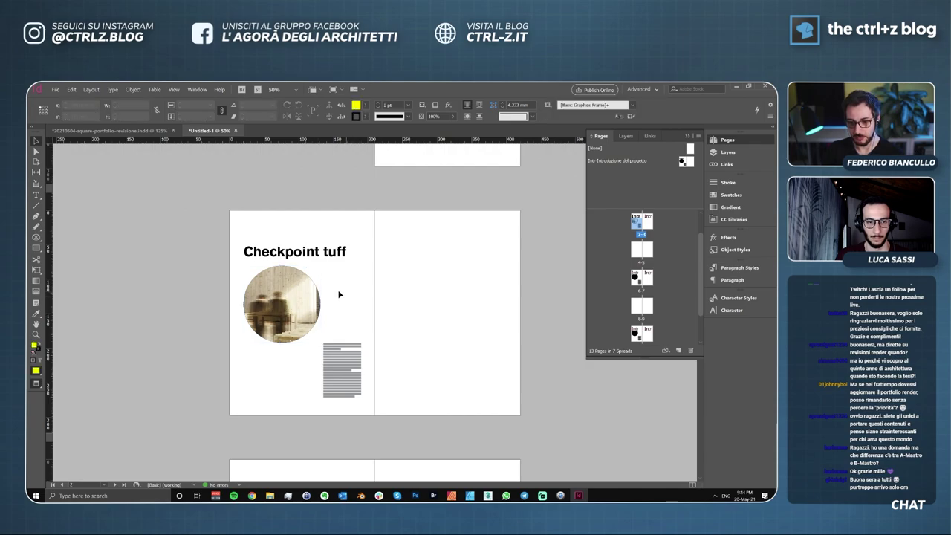
Inspect the edge of the render's circular frame on page 2 up close and open its fill swatches.
{"action": "left_click", "coordinate": [307, 291]}
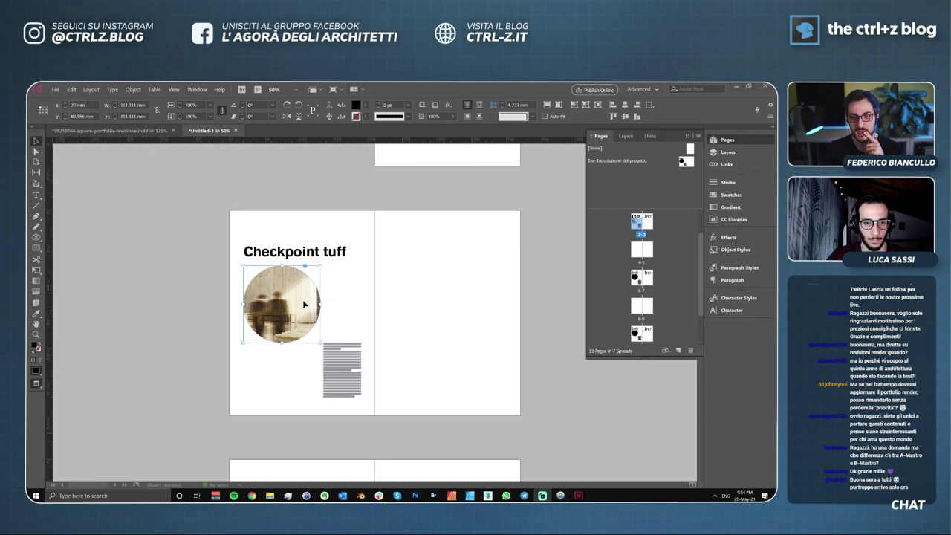
{"action": "key", "text": "super"}
{"action": "scroll", "coordinate": [300, 297], "scroll_direction": "up", "scroll_amount": 1}
{"action": "left_click", "coordinate": [329, 322]}
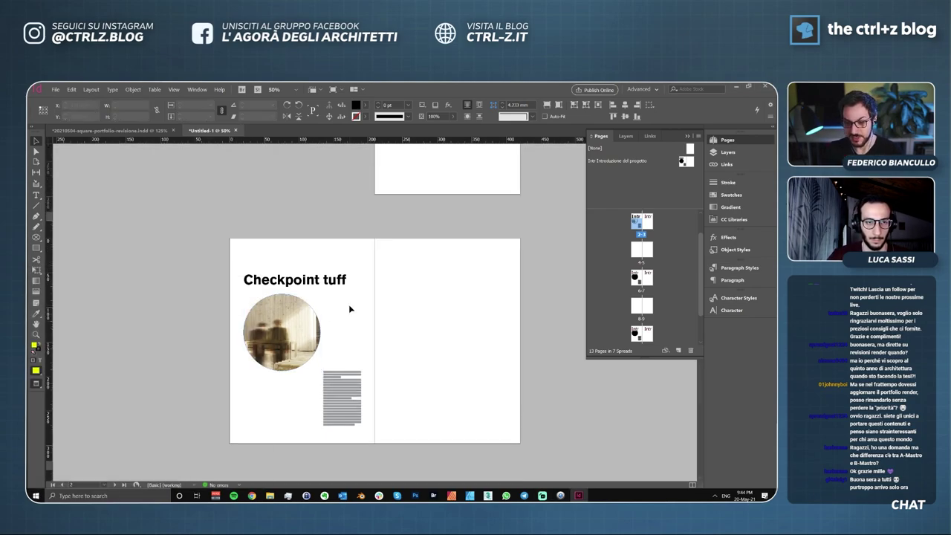
{"action": "left_click", "coordinate": [312, 338]}
{"action": "key", "text": "ctrl+equal"}
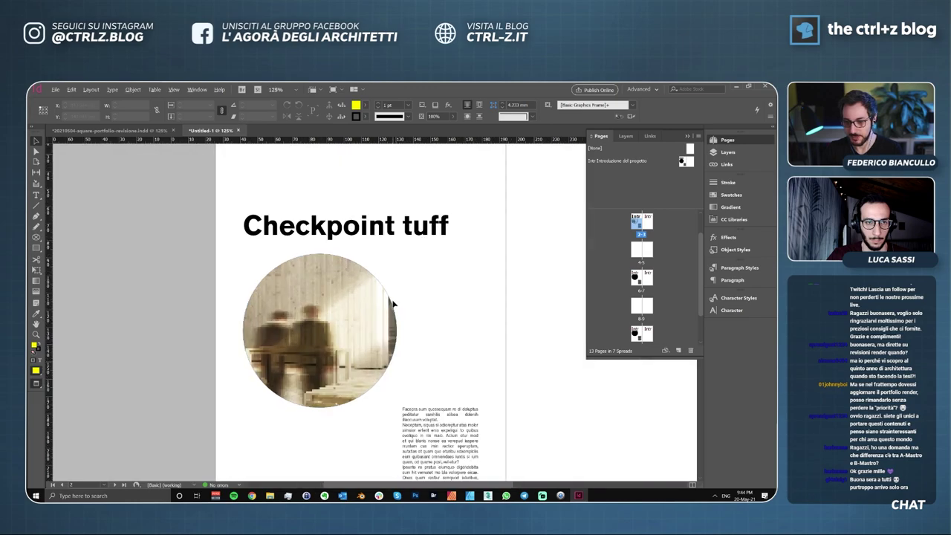
{"action": "key", "text": "ctrl+equal"}
{"action": "left_click", "coordinate": [361, 104]}
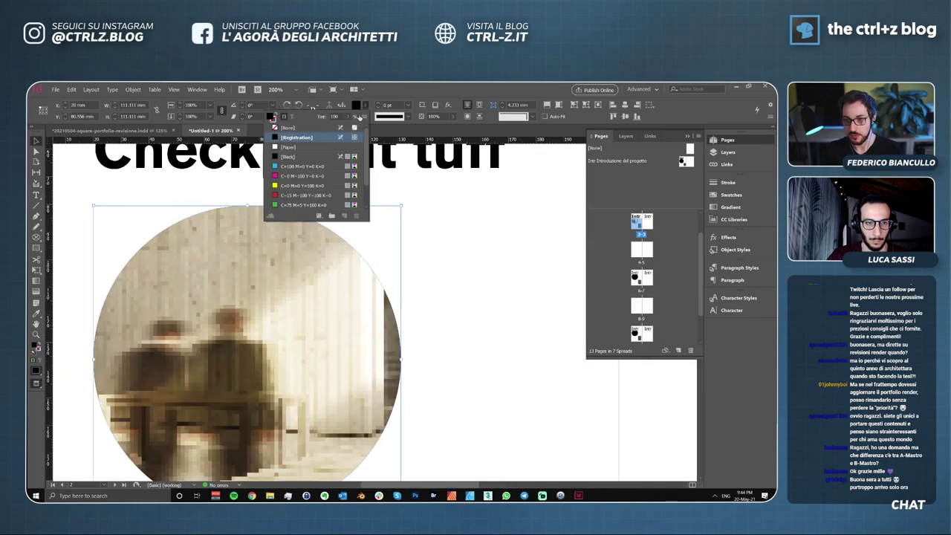
{"action": "left_click", "coordinate": [439, 281]}
{"action": "key", "text": "ctrl+minus"}
{"action": "key", "text": "ctrl+minus"}
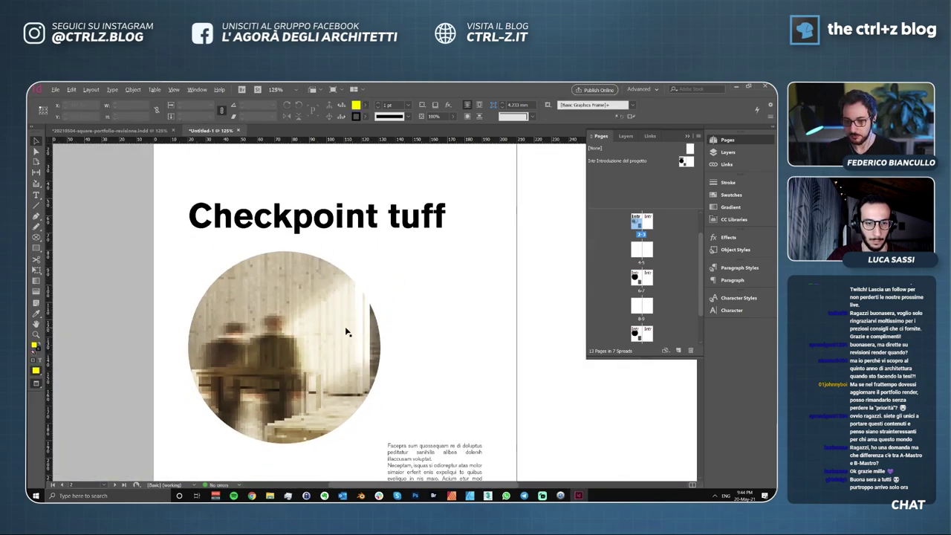
Turn on Overprint Preview for the portfolio document.
{"action": "key", "text": "ctrl+minus"}
{"action": "key", "text": "ctrl+minus"}
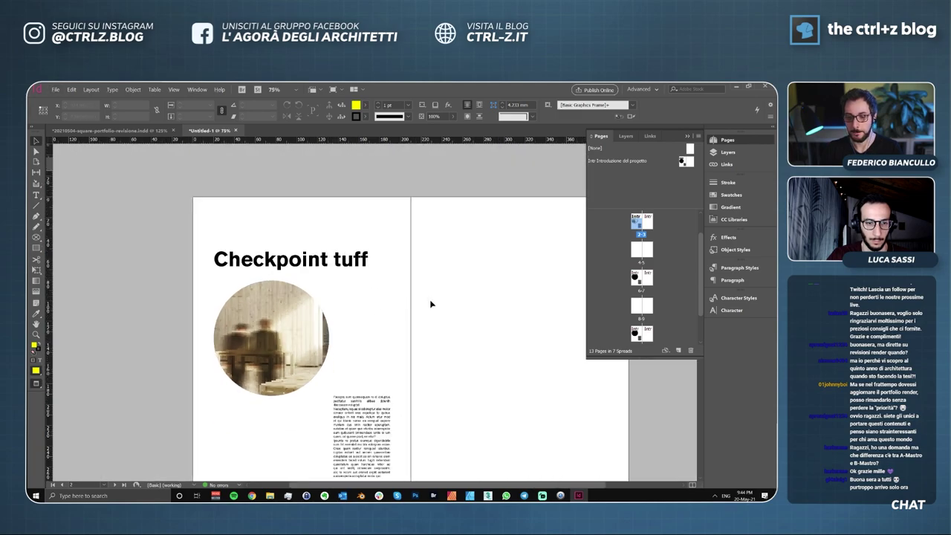
{"action": "left_click", "coordinate": [172, 90]}
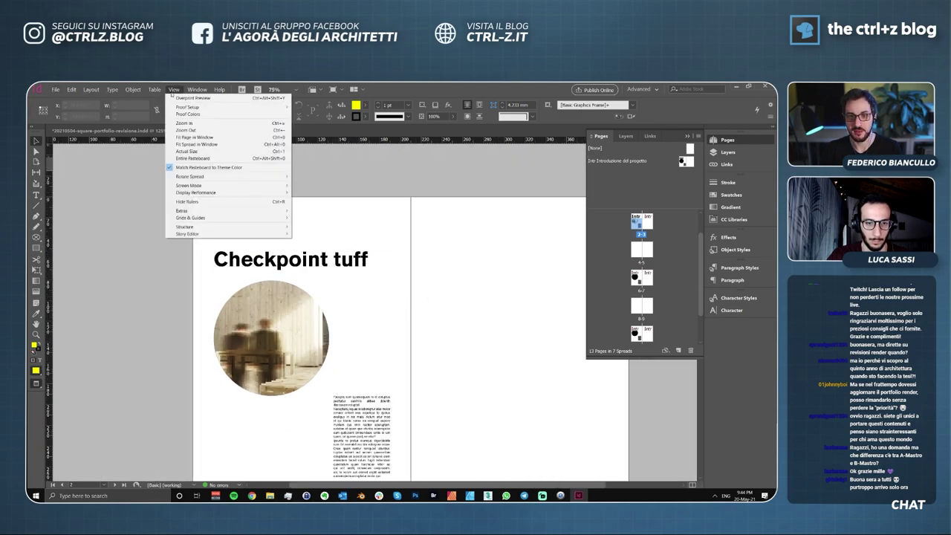
{"action": "left_click", "coordinate": [436, 311]}
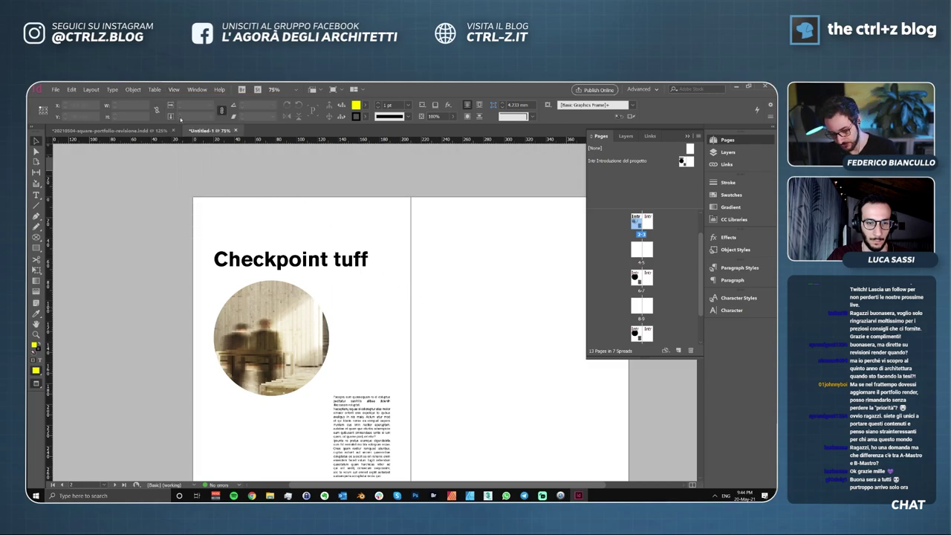
{"action": "key", "text": "ctrl+alt+shift+y"}
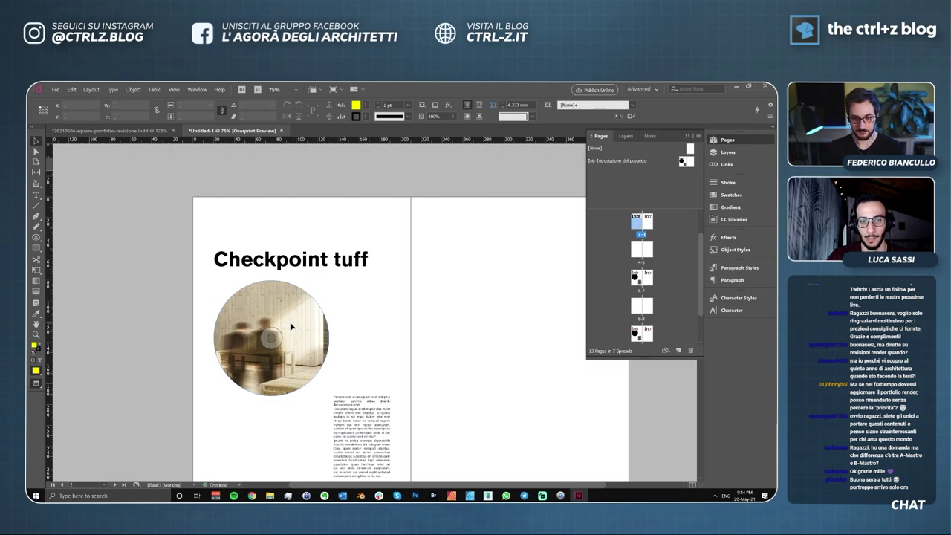
{"action": "left_click", "coordinate": [293, 324]}
{"action": "right_click", "coordinate": [297, 319]}
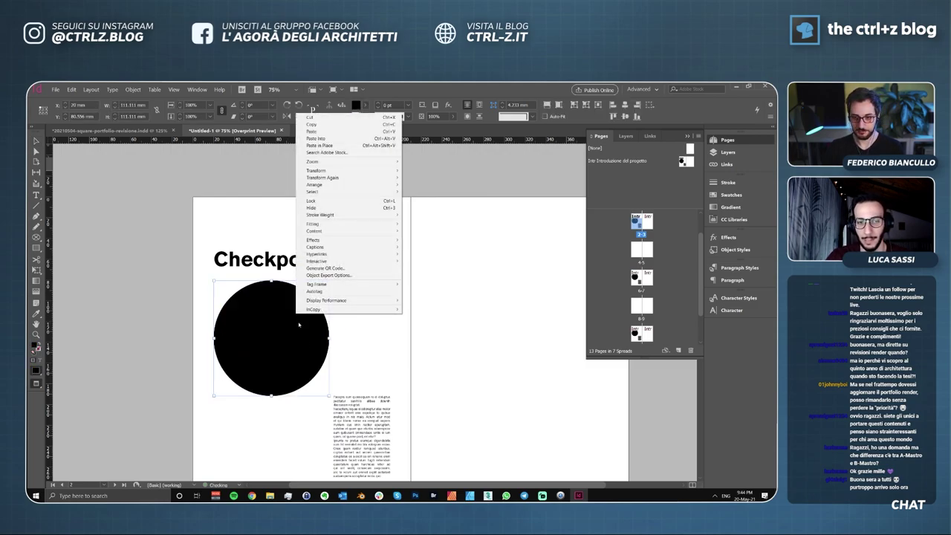
{"action": "left_click", "coordinate": [329, 339]}
{"action": "key", "text": "ctrl+z"}
Try Fast Display and Typical Display on the circular render on page 2, and set its display performance to High Quality Display.
{"action": "right_click", "coordinate": [310, 305]}
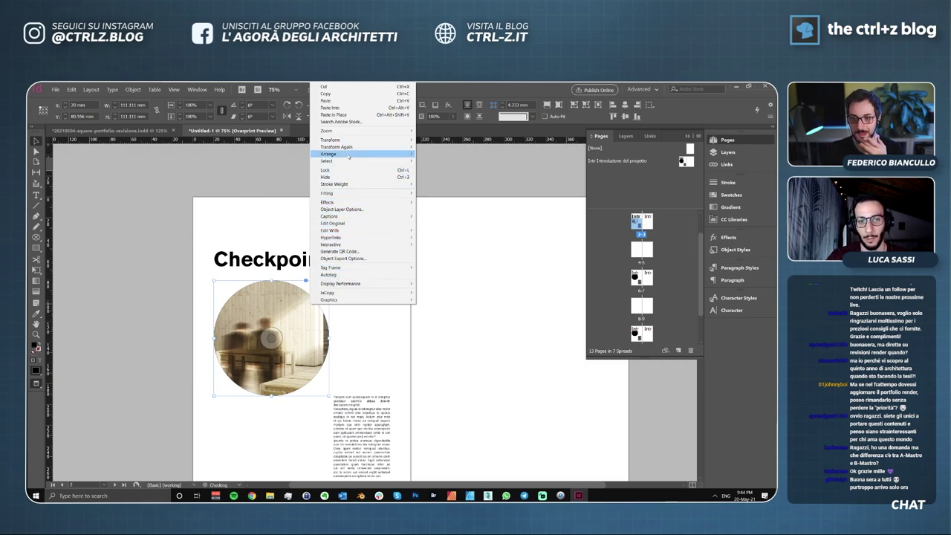
{"action": "mouse_move", "coordinate": [348, 154]}
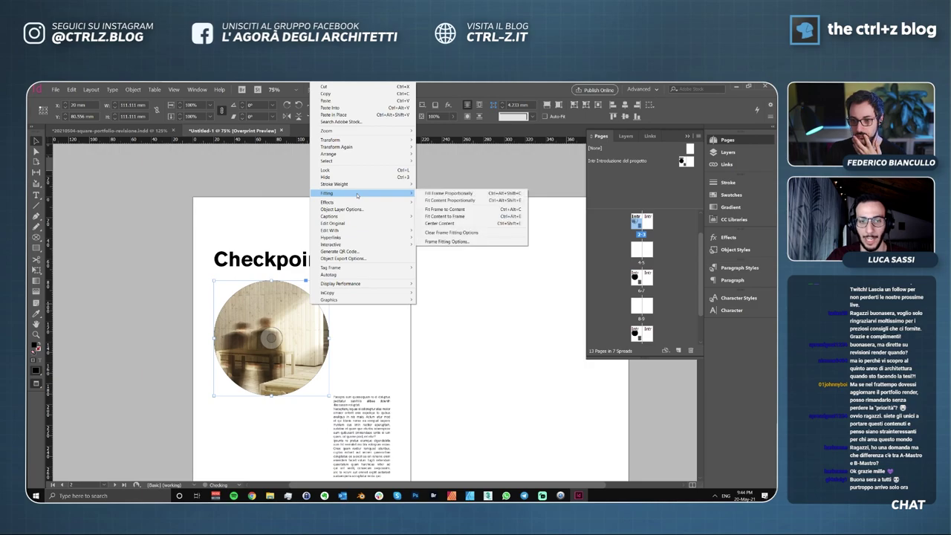
{"action": "mouse_move", "coordinate": [371, 284]}
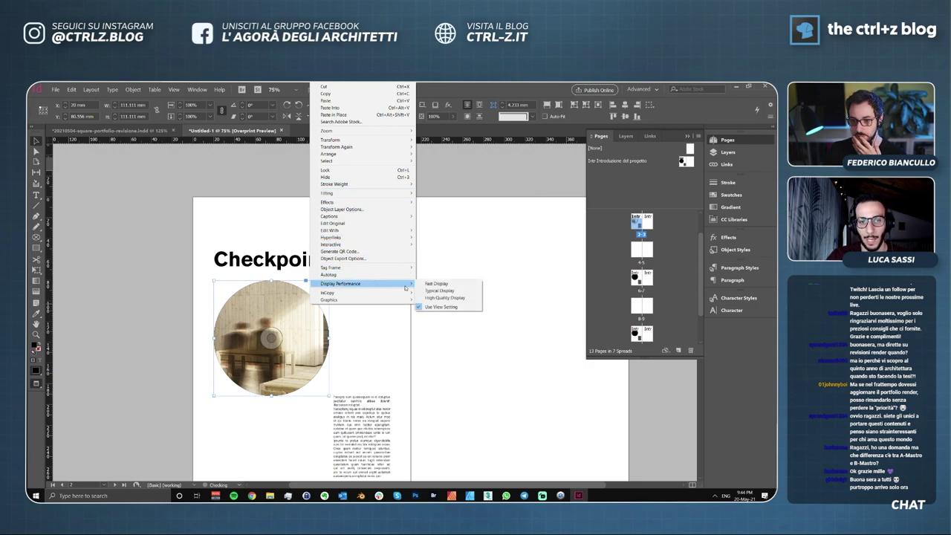
{"action": "left_click", "coordinate": [428, 287]}
{"action": "right_click", "coordinate": [326, 333]}
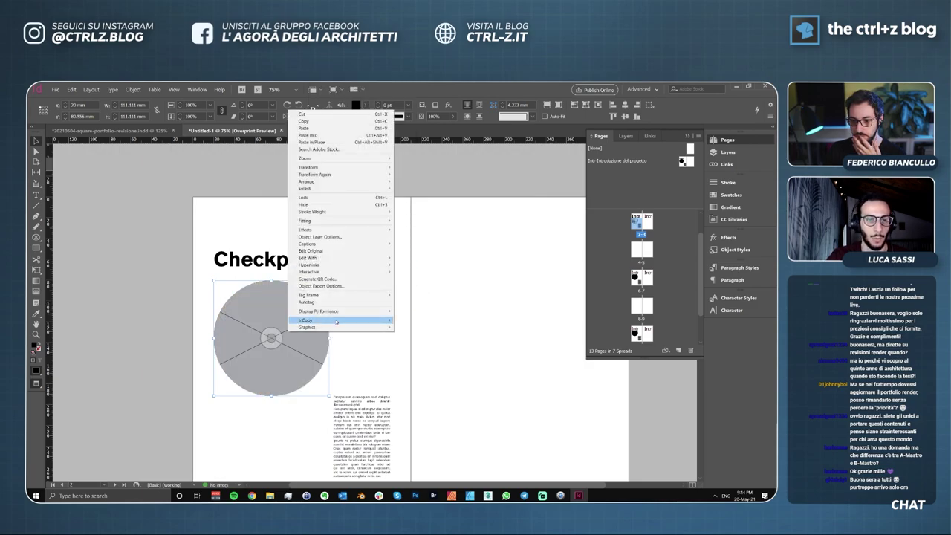
{"action": "mouse_move", "coordinate": [325, 332]}
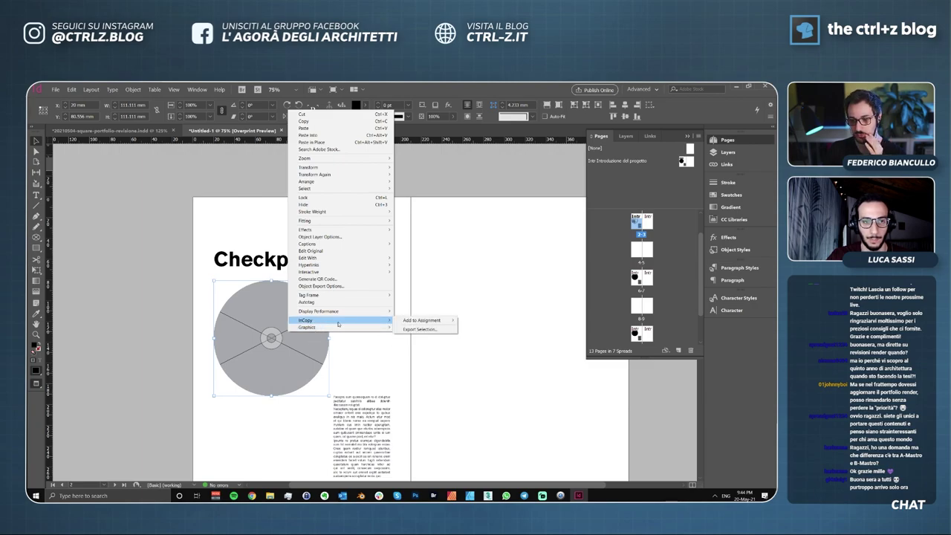
{"action": "mouse_move", "coordinate": [349, 311]}
{"action": "left_click", "coordinate": [427, 320]}
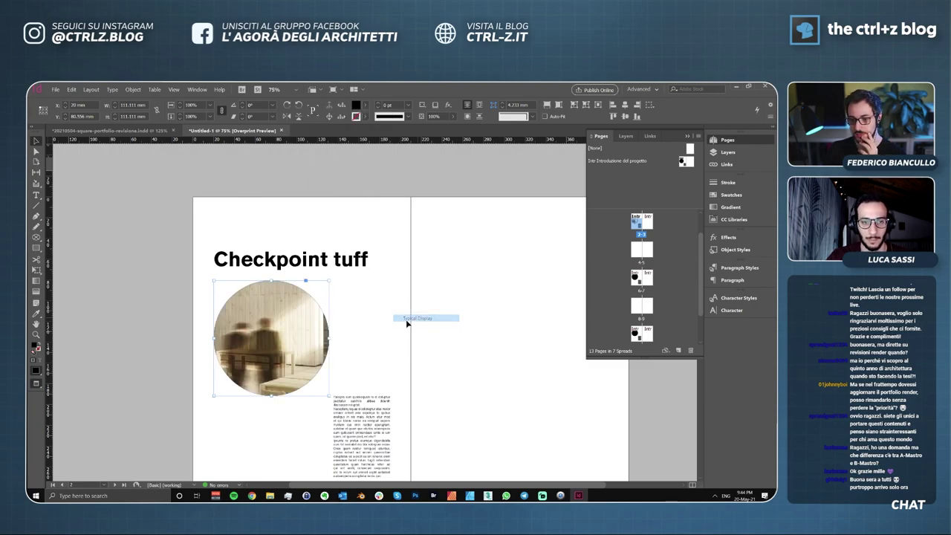
{"action": "right_click", "coordinate": [304, 332]}
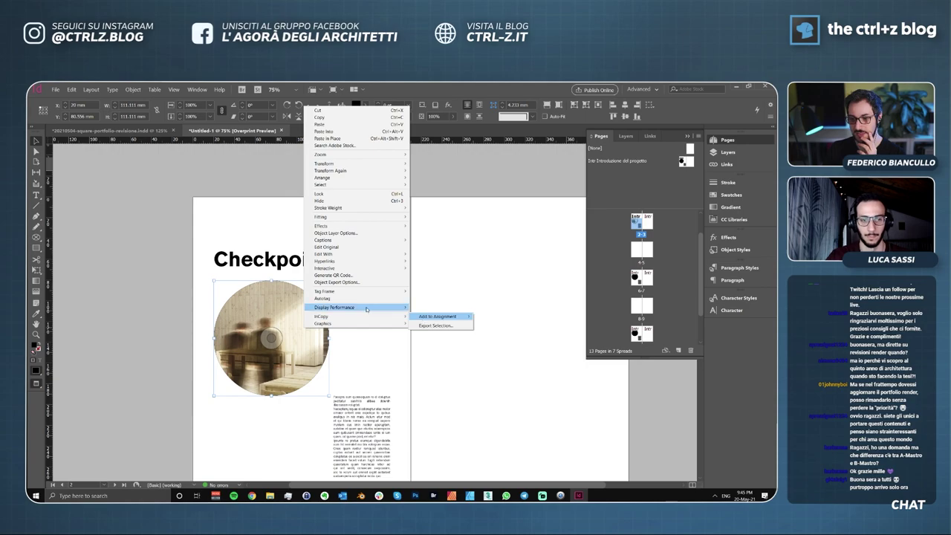
{"action": "left_click", "coordinate": [431, 321]}
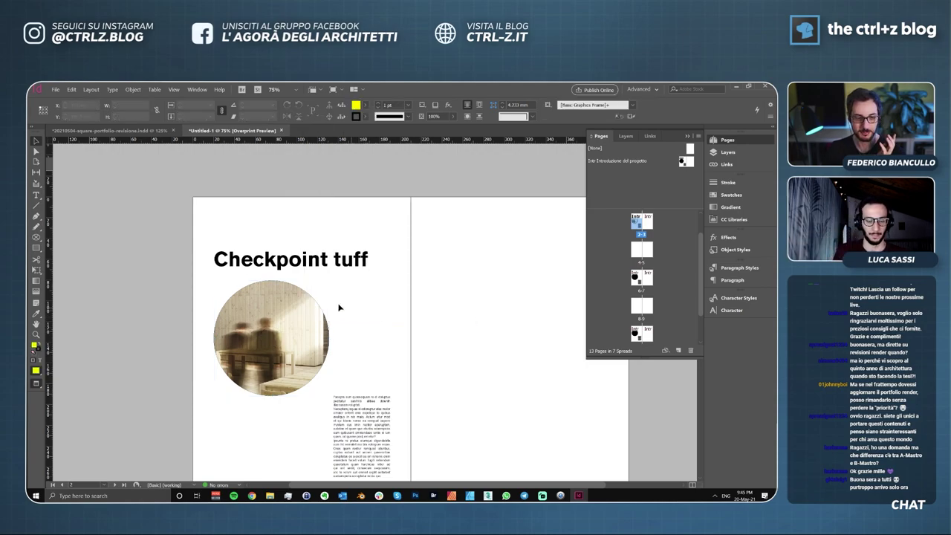
Set the fill of the render's circular frame on page 2 to None.
{"action": "left_click", "coordinate": [317, 324]}
{"action": "left_click", "coordinate": [364, 106]}
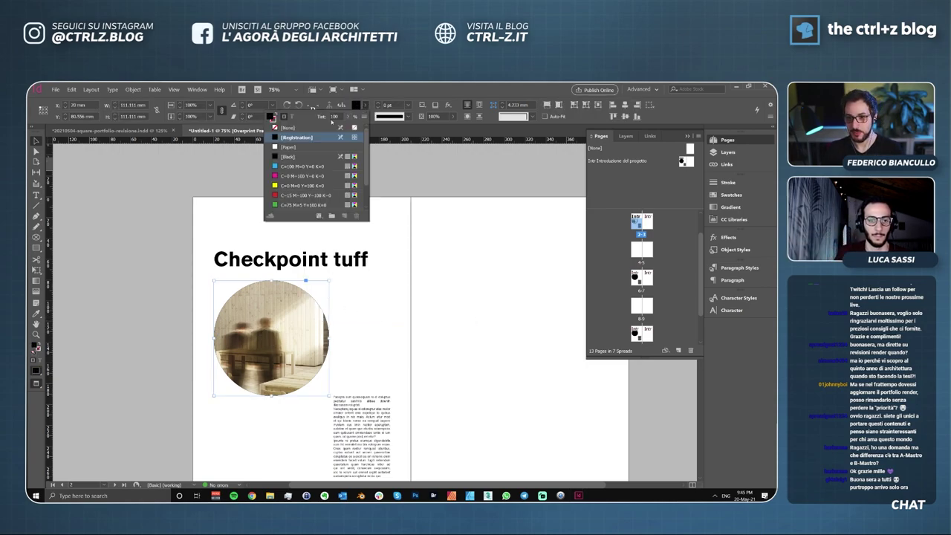
{"action": "left_click", "coordinate": [305, 185]}
{"action": "key", "text": "ctrl+equal"}
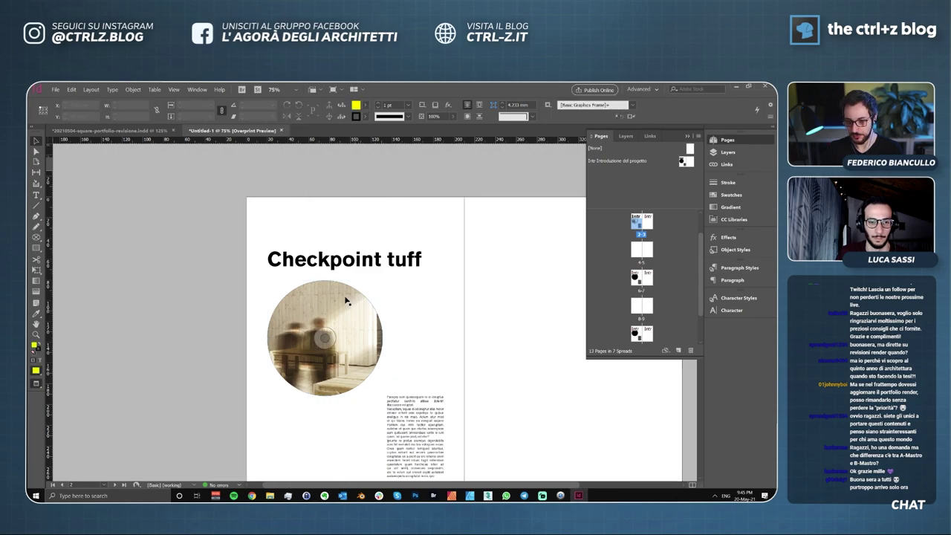
{"action": "key", "text": "ctrl+equal"}
{"action": "key", "text": "ctrl+equal"}
{"action": "left_click", "coordinate": [353, 216]}
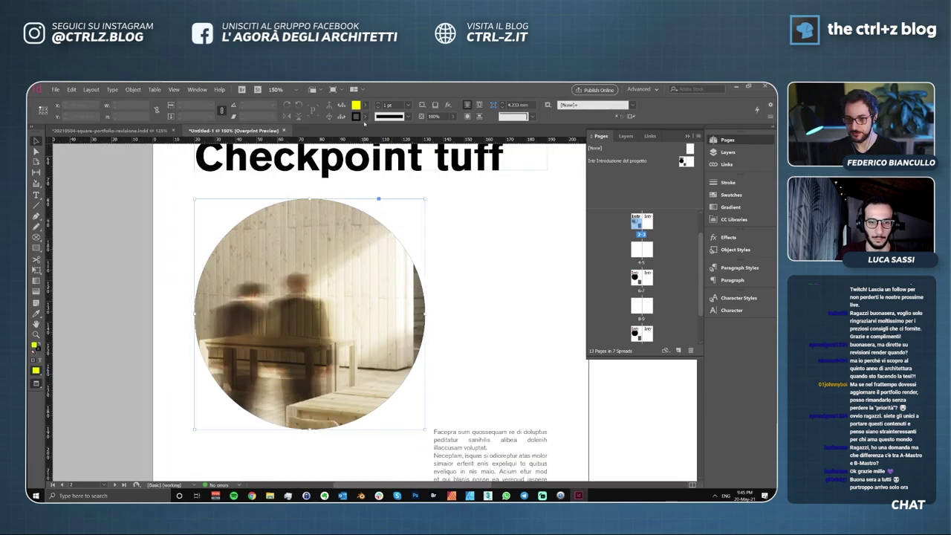
{"action": "left_click", "coordinate": [364, 106]}
{"action": "left_click", "coordinate": [382, 250]}
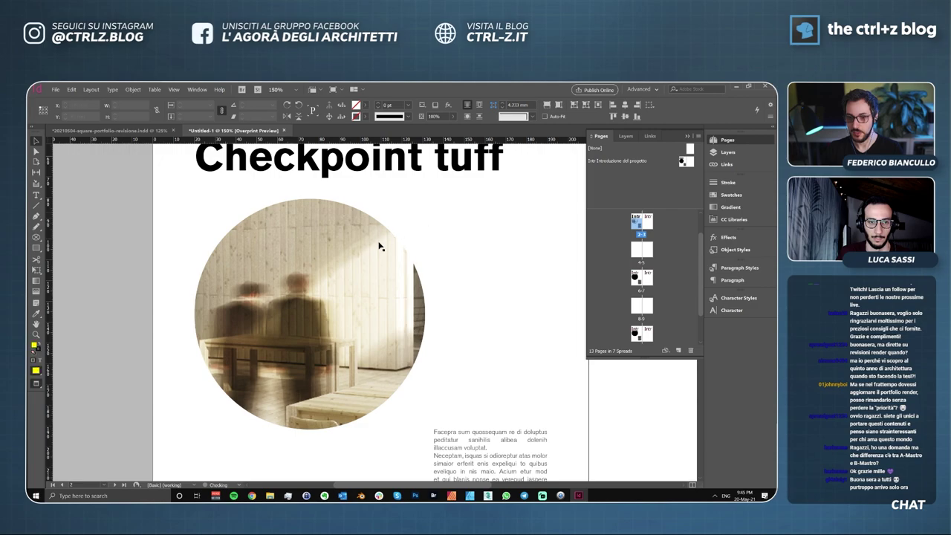
Try stretching the render's circular frame to about 233 mm tall and to about 258 mm wide, undoing each resize.
{"action": "scroll", "coordinate": [365, 247], "scroll_direction": "right", "scroll_amount": 2}
{"action": "key", "text": "ctrl+minus"}
{"action": "key", "text": "ctrl+minus"}
{"action": "key", "text": "ctrl+minus"}
{"action": "key", "text": "ctrl+minus"}
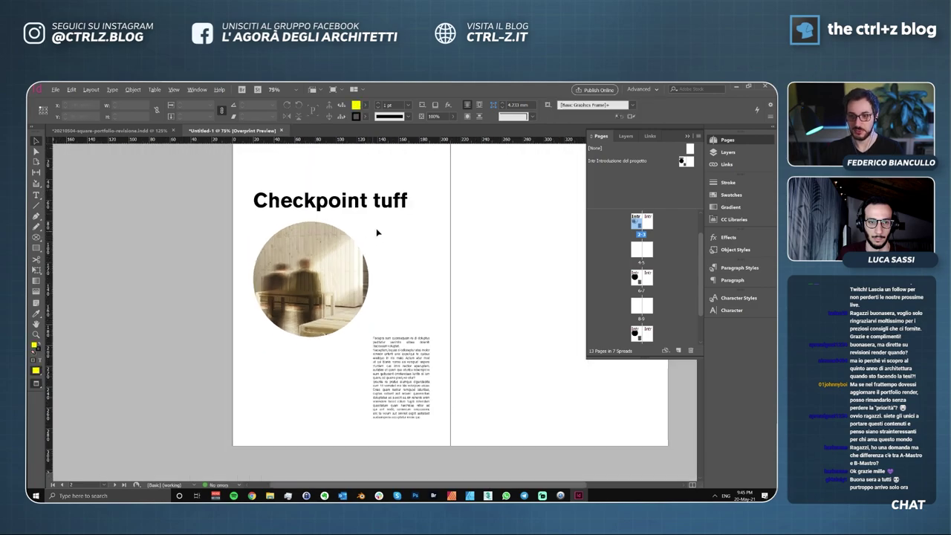
{"action": "scroll", "coordinate": [379, 233], "scroll_direction": "up", "scroll_amount": 1}
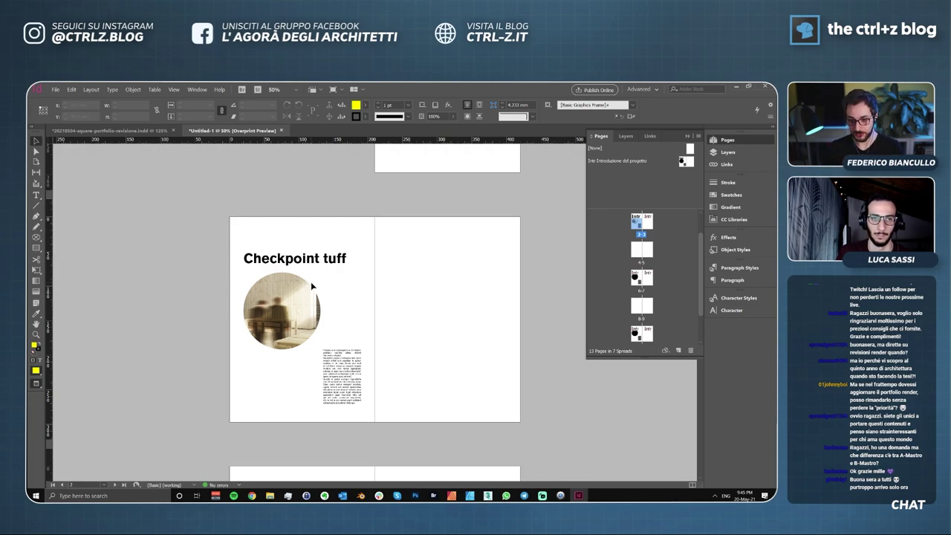
{"action": "left_click", "coordinate": [303, 261]}
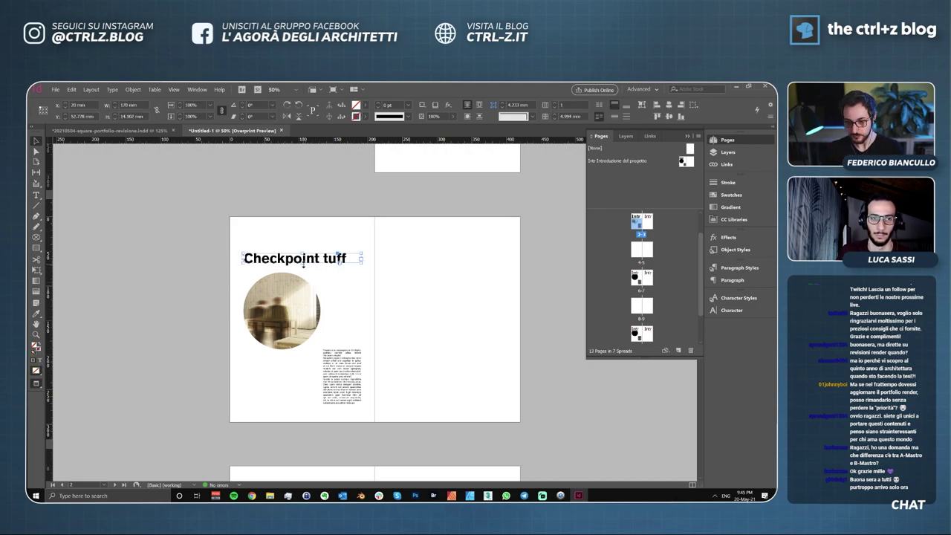
{"action": "left_click", "coordinate": [299, 335]}
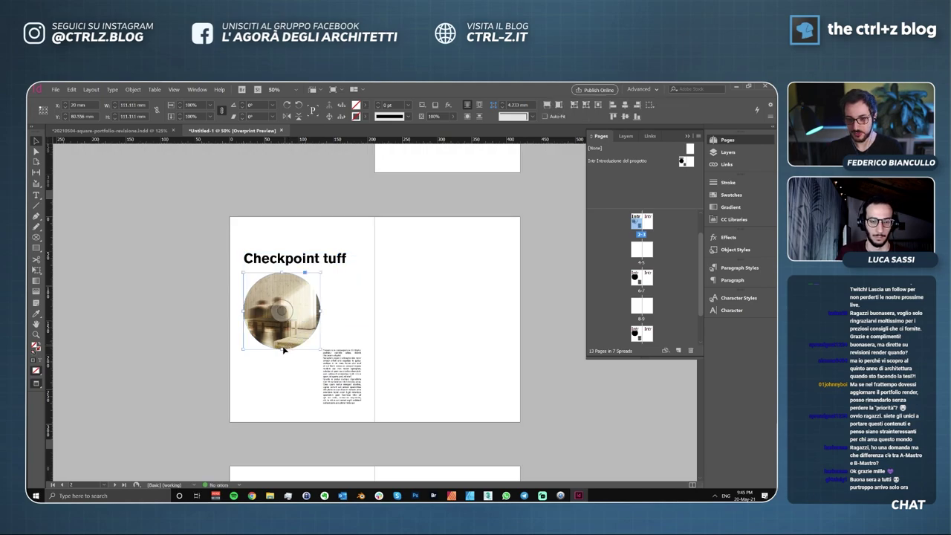
{"action": "left_click_drag", "start_coordinate": [281, 349], "coordinate": [282, 387]}
{"action": "key", "text": "ctrl+z"}
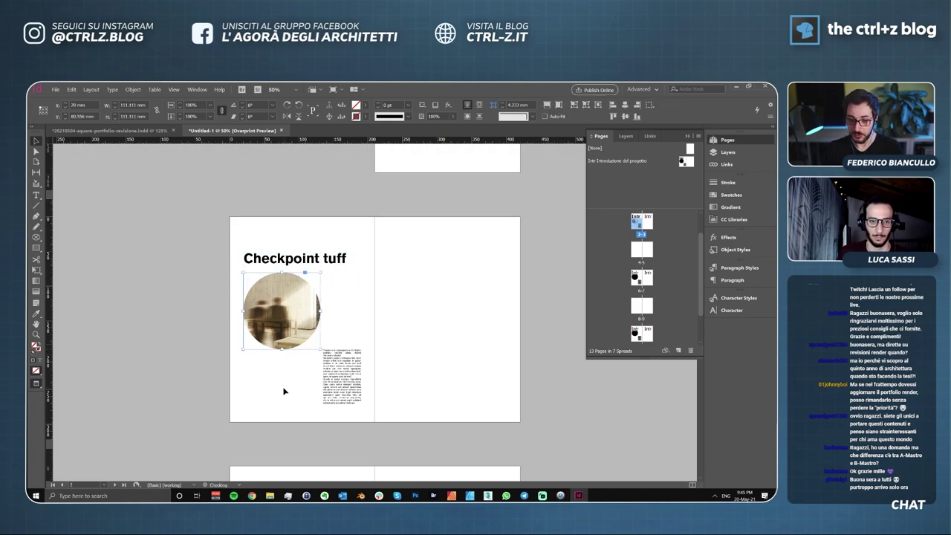
{"action": "left_click_drag", "start_coordinate": [282, 351], "coordinate": [292, 437]}
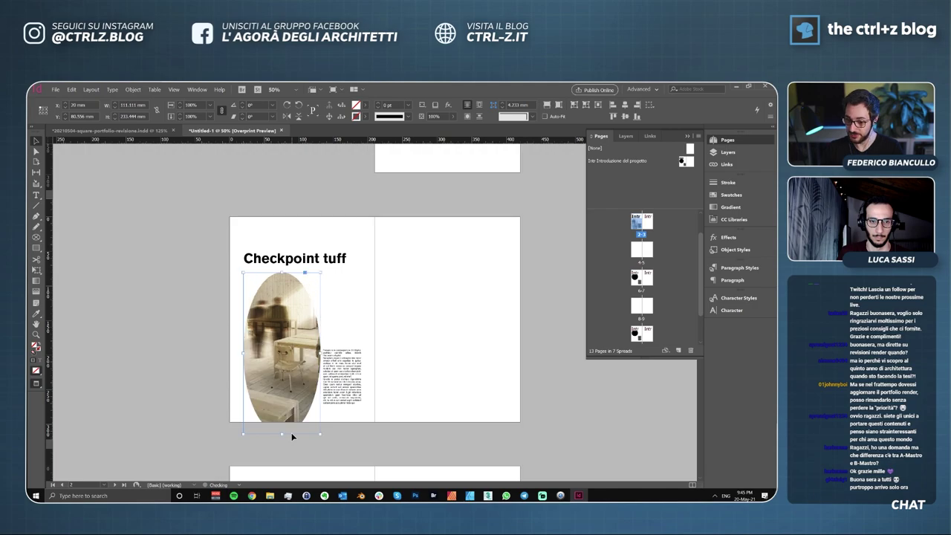
{"action": "key", "text": "ctrl+z"}
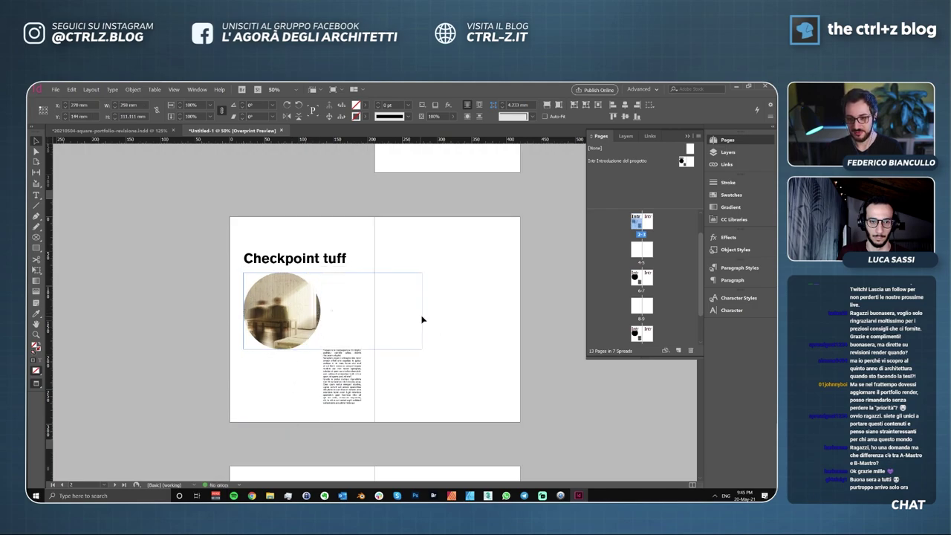
{"action": "key", "text": "ctrl+alt+c"}
{"action": "key", "text": "ctrl+z"}
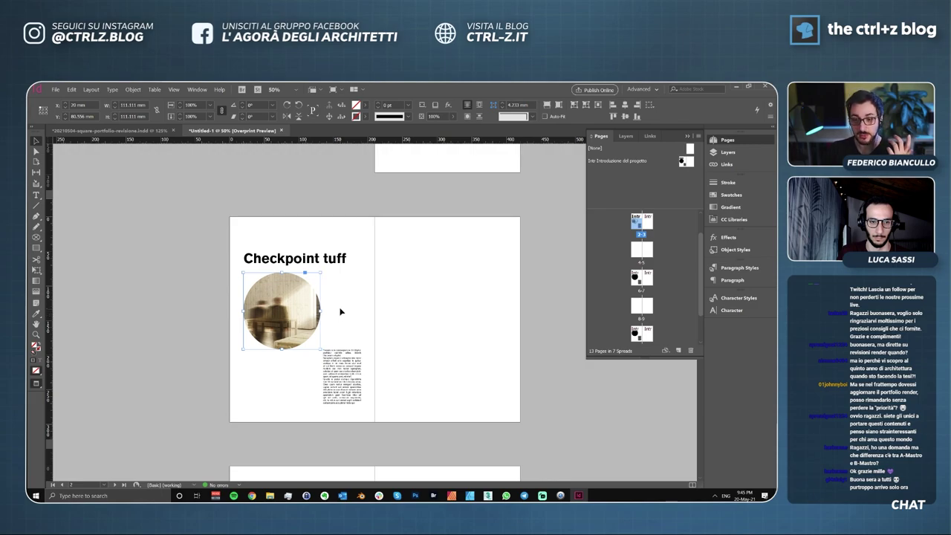
Select the render inside its circular frame on page 2 and scale the image down to about 38%.
{"action": "double_click", "coordinate": [306, 299]}
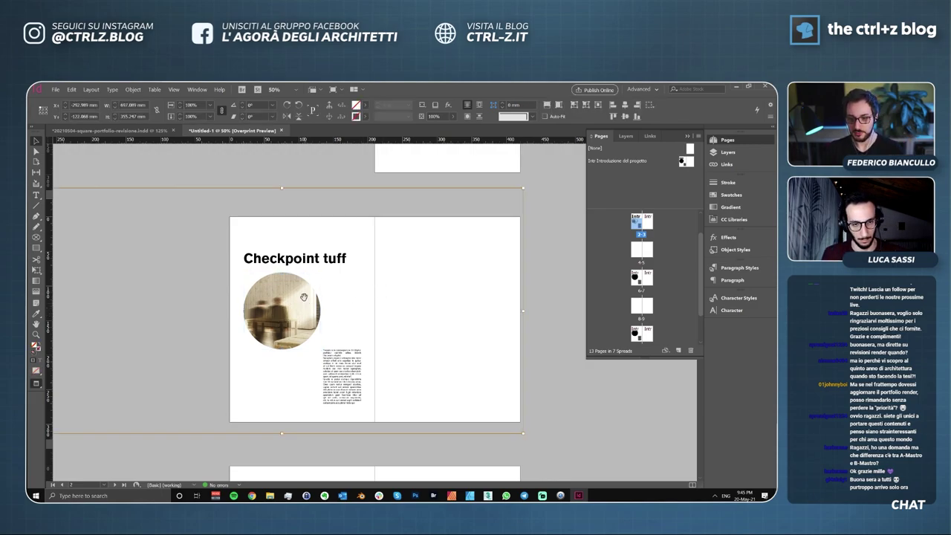
{"action": "left_click_drag", "start_coordinate": [286, 282], "coordinate": [298, 288]}
{"action": "key", "text": "ctrl+minus"}
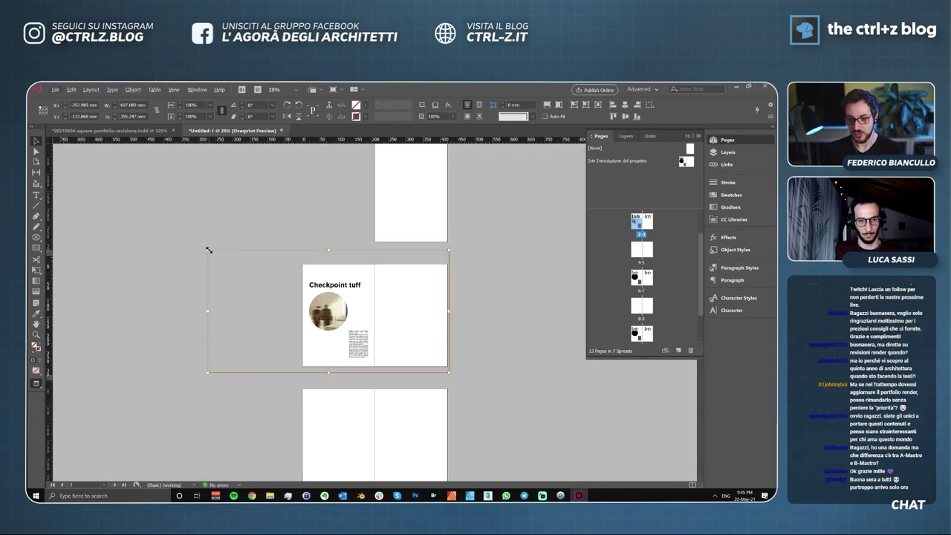
{"action": "left_click_drag", "start_coordinate": [209, 250], "coordinate": [361, 344]}
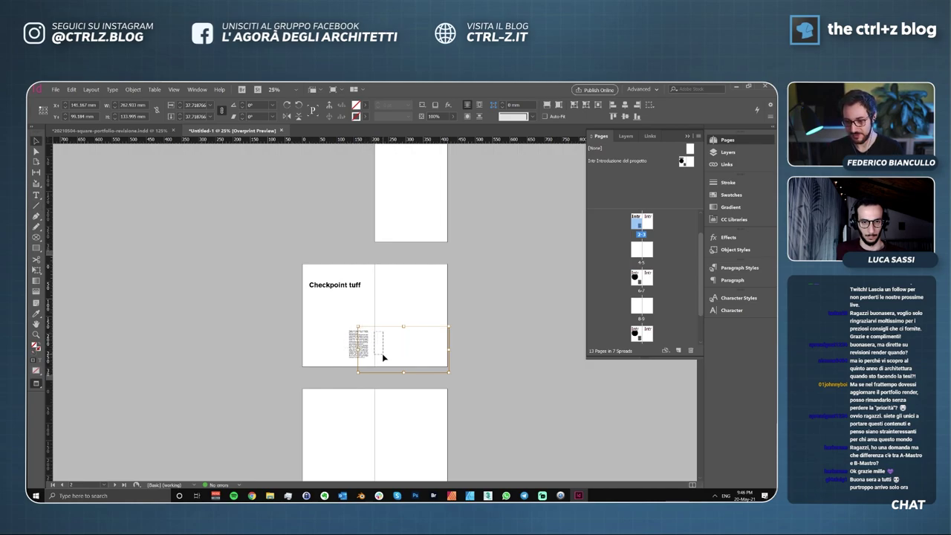
Move the scaled render left and up within its frame until it covers the circle under the Checkpoint tuff title.
{"action": "left_click_drag", "start_coordinate": [373, 362], "coordinate": [371, 364]}
{"action": "key", "text": "shift+Left"}
{"action": "key", "text": "shift+Left"}
{"action": "key", "text": "shift+Left"}
{"action": "key", "text": "shift+Left"}
{"action": "key", "text": "shift+Left"}
{"action": "key", "text": "shift+Left"}
{"action": "key", "text": "shift+Left"}
{"action": "key", "text": "shift+Left"}
{"action": "key", "text": "shift+Left"}
{"action": "key", "text": "shift+Left"}
{"action": "key", "text": "shift+Left"}
{"action": "key", "text": "shift+Left"}
{"action": "key", "text": "shift+Left"}
{"action": "key", "text": "shift+Left"}
{"action": "key", "text": "shift+Left"}
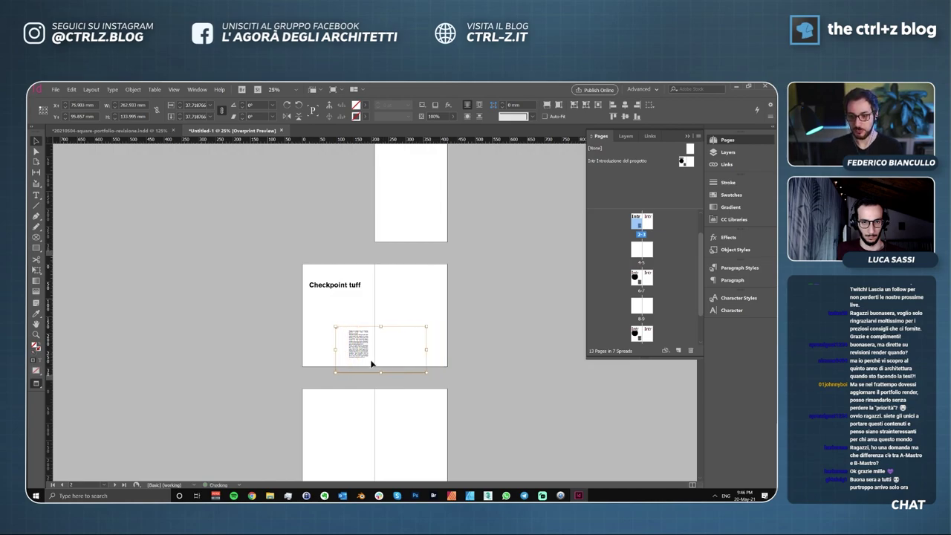
{"action": "key", "text": "shift+Left"}
{"action": "key", "text": "shift+Left"}
{"action": "key", "text": "shift+Left"}
{"action": "key", "text": "shift+Left"}
{"action": "key", "text": "shift+Left"}
{"action": "key", "text": "shift+Left"}
{"action": "key", "text": "shift+Left"}
{"action": "key", "text": "shift+Left"}
{"action": "key", "text": "shift+Left"}
{"action": "key", "text": "shift+Left"}
{"action": "key", "text": "shift+Left"}
{"action": "key", "text": "shift+Left"}
{"action": "key", "text": "shift+Left"}
{"action": "key", "text": "shift+Left"}
{"action": "key", "text": "shift+Left"}
{"action": "key", "text": "shift+Left"}
{"action": "key", "text": "shift+Left"}
{"action": "key", "text": "shift+Left"}
{"action": "key", "text": "shift+Left"}
{"action": "key", "text": "shift+Left"}
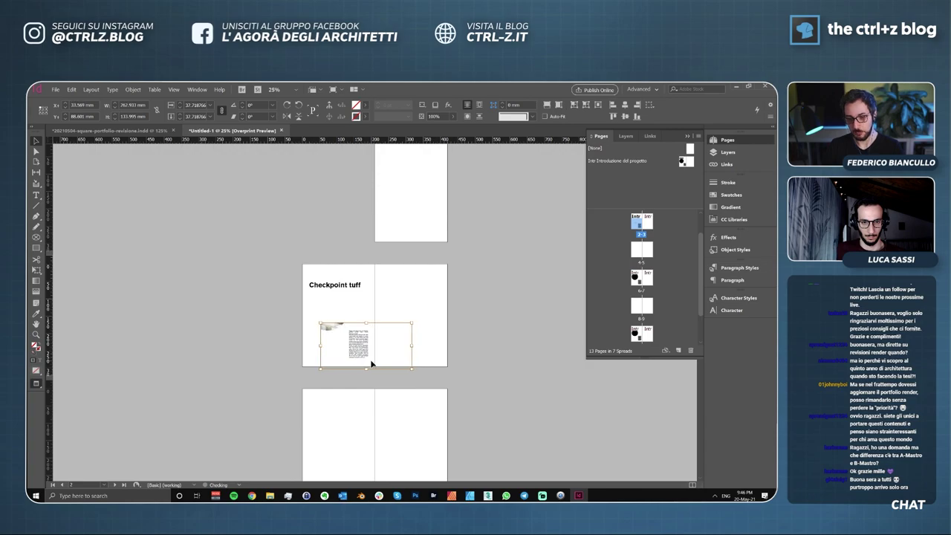
{"action": "key", "text": "shift+Left"}
{"action": "key", "text": "shift+Left"}
{"action": "key", "text": "shift+Left"}
{"action": "key", "text": "shift+Up"}
{"action": "key", "text": "shift+Up"}
{"action": "key", "text": "shift+Up"}
{"action": "key", "text": "shift+Up"}
{"action": "key", "text": "shift+Up"}
{"action": "key", "text": "shift+Up"}
{"action": "key", "text": "shift+Up"}
{"action": "key", "text": "shift+Up"}
{"action": "key", "text": "shift+Up"}
{"action": "key", "text": "shift+Up"}
{"action": "key", "text": "shift+Up"}
{"action": "key", "text": "shift+Up"}
{"action": "key", "text": "shift+Up"}
{"action": "key", "text": "shift+Up"}
{"action": "key", "text": "shift+Up"}
{"action": "key", "text": "shift+Up"}
{"action": "key", "text": "shift+Up"}
{"action": "key", "text": "shift+Up"}
{"action": "key", "text": "shift+Up"}
{"action": "key", "text": "shift+Up"}
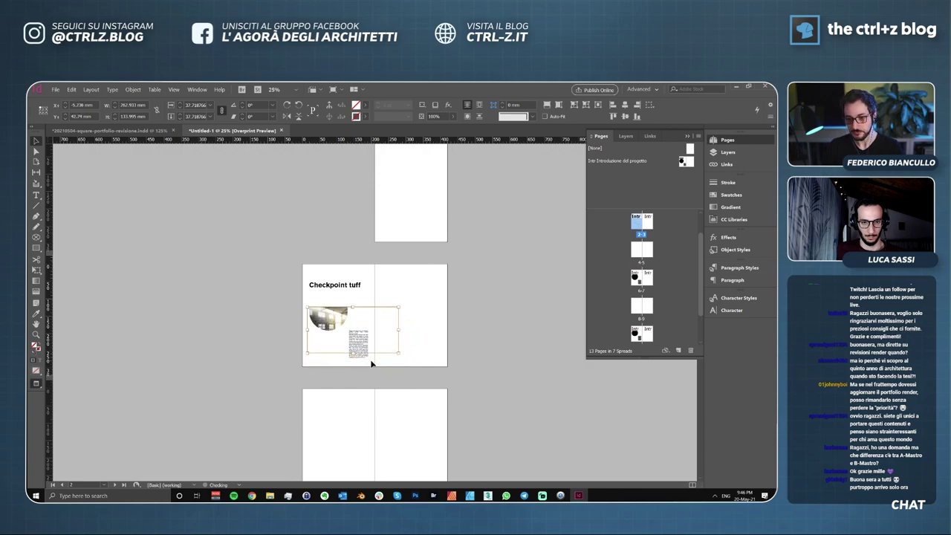
{"action": "key", "text": "shift+Up"}
{"action": "key", "text": "shift+Up"}
{"action": "key", "text": "shift+Up"}
{"action": "key", "text": "shift+Up"}
{"action": "key", "text": "shift+Left"}
{"action": "key", "text": "shift+Left"}
{"action": "key", "text": "shift+Left"}
{"action": "key", "text": "shift+Left"}
{"action": "key", "text": "shift+Left"}
{"action": "key", "text": "shift+Left"}
{"action": "key", "text": "shift+Left"}
{"action": "key", "text": "shift+Left"}
{"action": "key", "text": "shift+Left"}
{"action": "key", "text": "shift+Left"}
{"action": "key", "text": "shift+Left"}
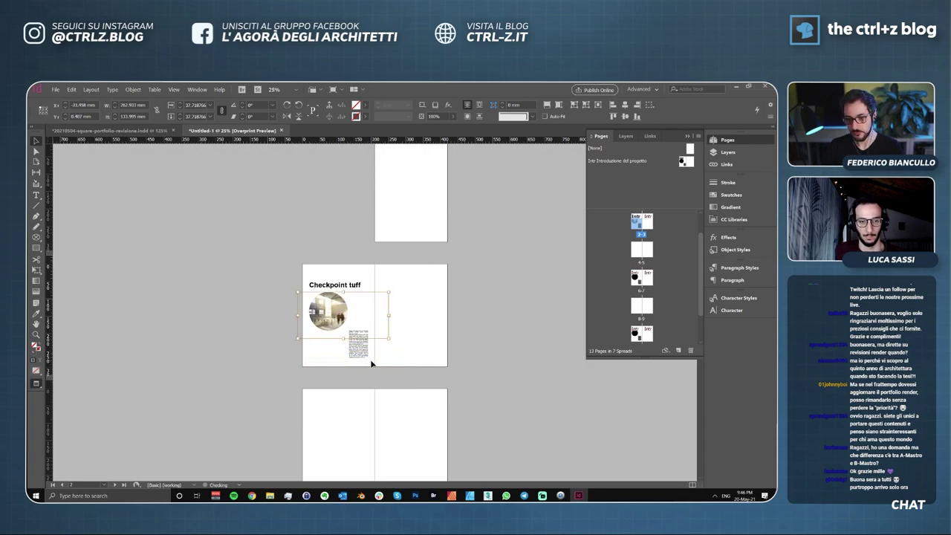
{"action": "key", "text": "shift+Left"}
{"action": "key", "text": "shift+Left"}
{"action": "key", "text": "shift+Left"}
{"action": "key", "text": "shift+Left"}
{"action": "key", "text": "shift+Left"}
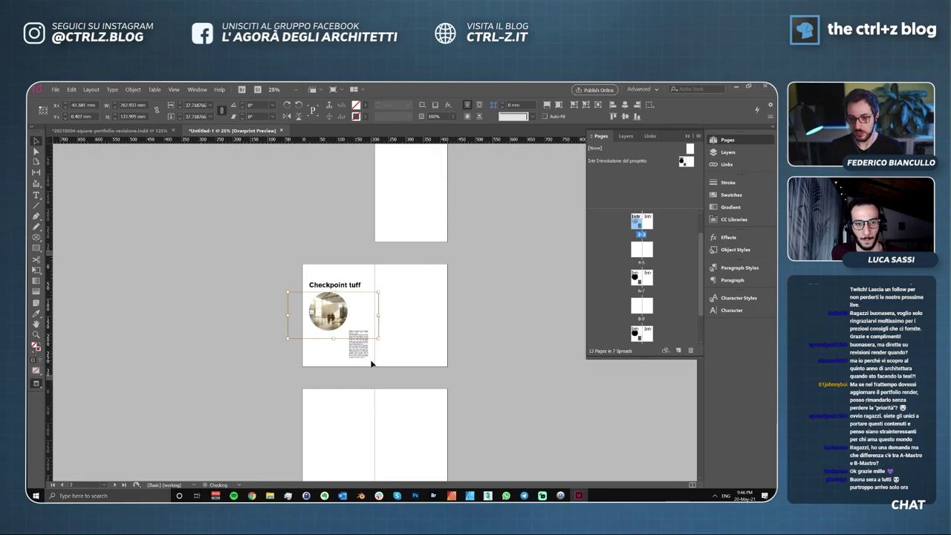
Scale the render inside the circle down to about 31% and adjust its position so its height fits the frame.
{"action": "scroll", "coordinate": [341, 319], "scroll_direction": "up", "scroll_amount": 3}
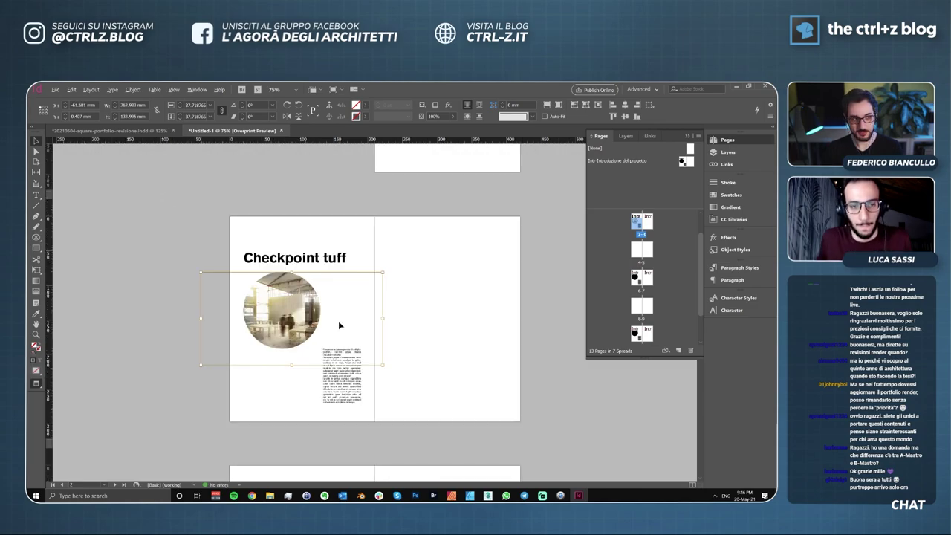
{"action": "left_click_drag", "start_coordinate": [442, 384], "coordinate": [327, 306]}
{"action": "double_click", "coordinate": [376, 335]}
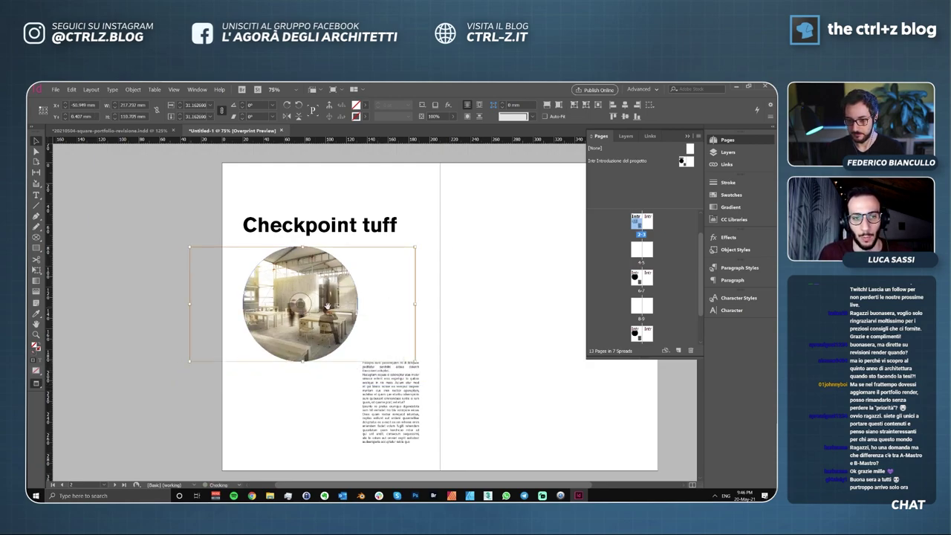
{"action": "left_click", "coordinate": [157, 216]}
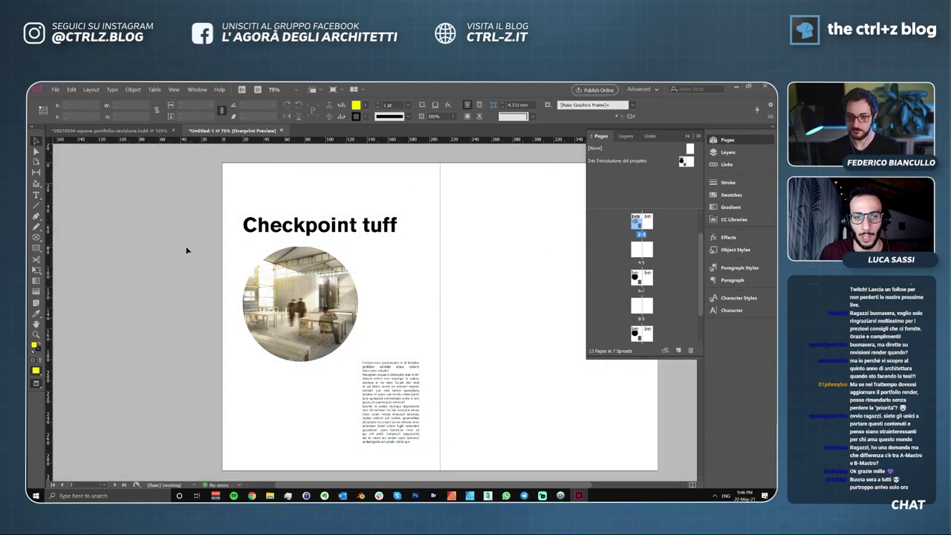
{"action": "scroll", "coordinate": [246, 314], "scroll_direction": "down", "scroll_amount": 1}
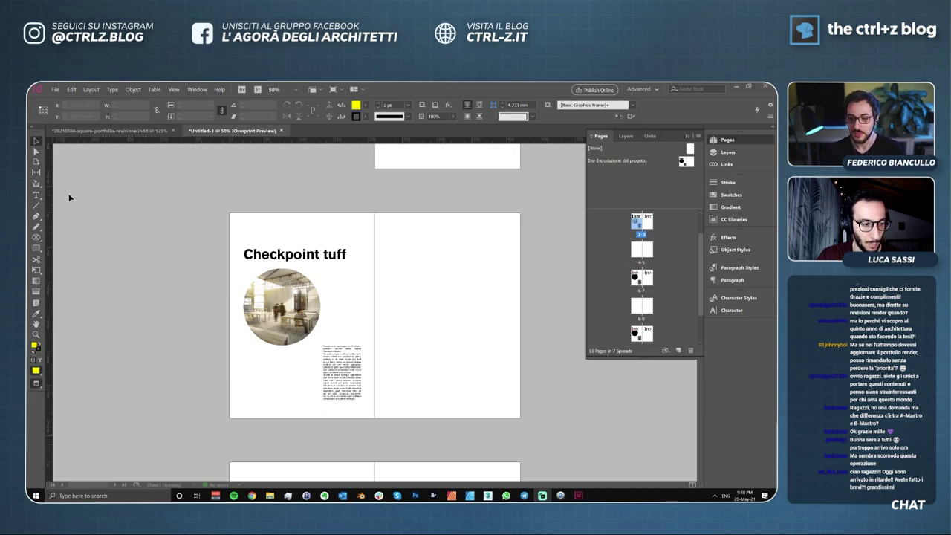
{"action": "left_click", "coordinate": [291, 292]}
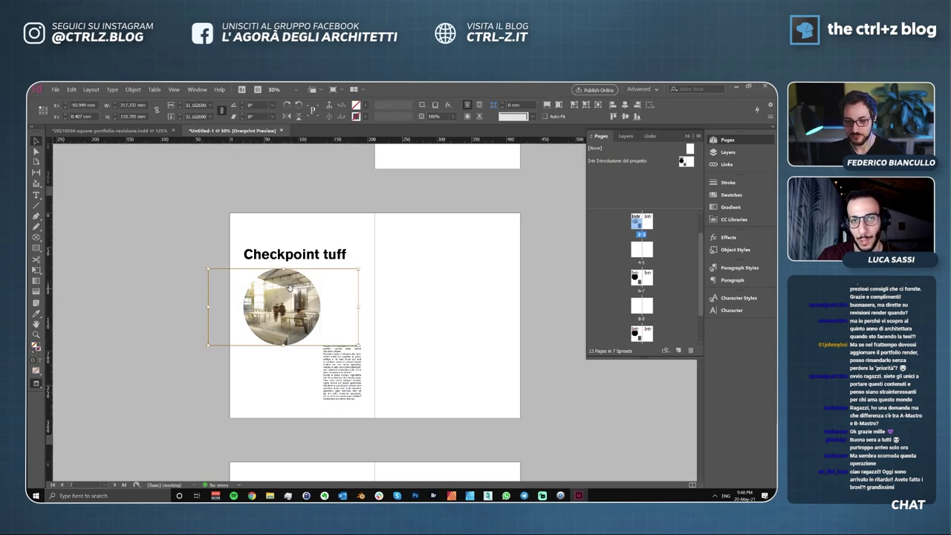
{"action": "left_click", "coordinate": [407, 295]}
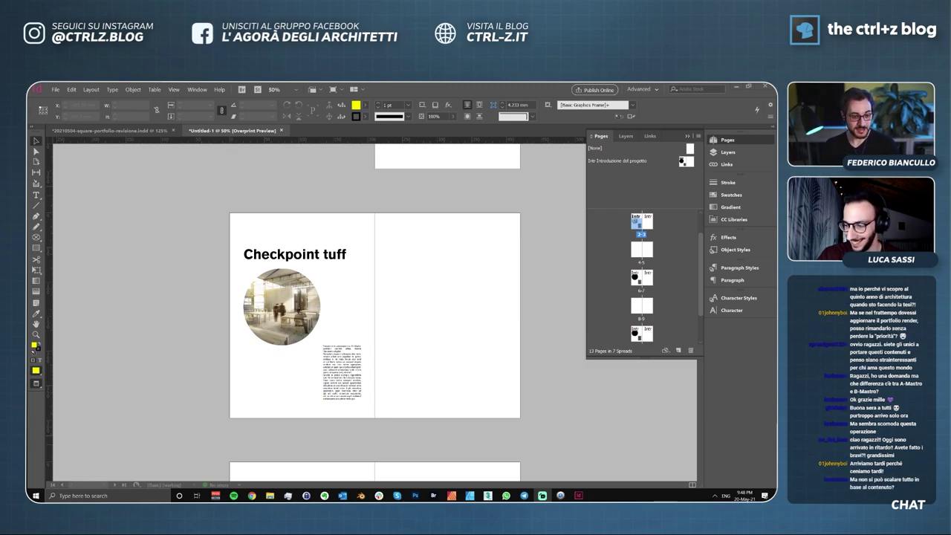
Try scaling the render inside the circle up to about 47% and fitting its frame to the content.
{"action": "left_click", "coordinate": [303, 307]}
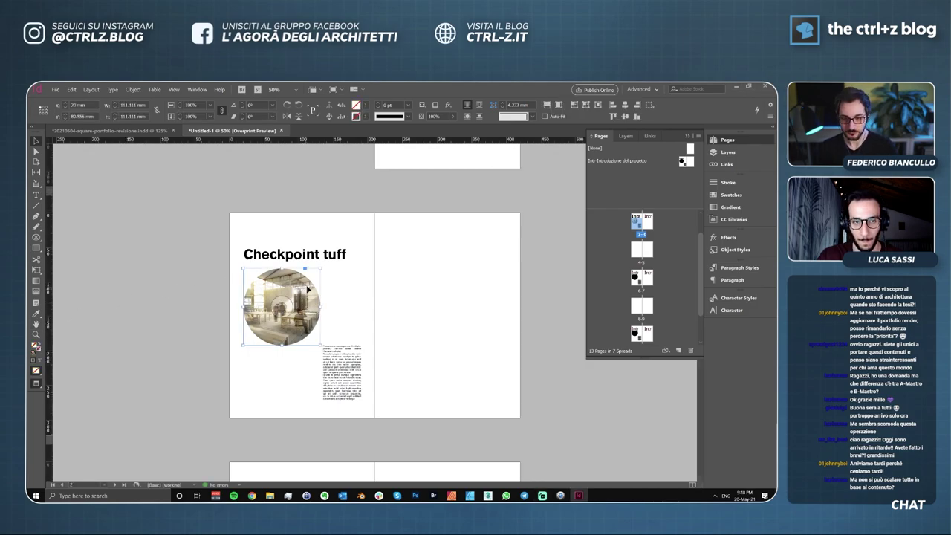
{"action": "left_click", "coordinate": [281, 305]}
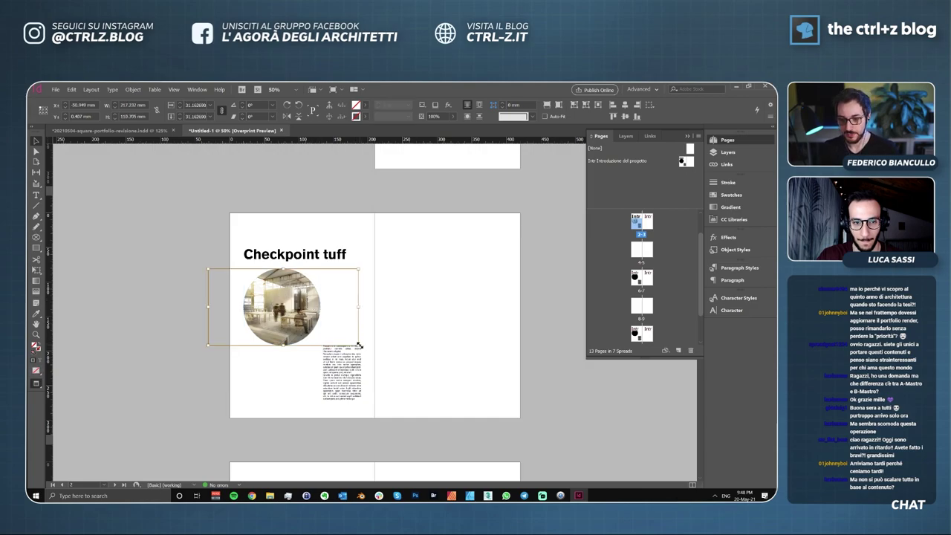
{"action": "left_click_drag", "start_coordinate": [358, 345], "coordinate": [445, 381]}
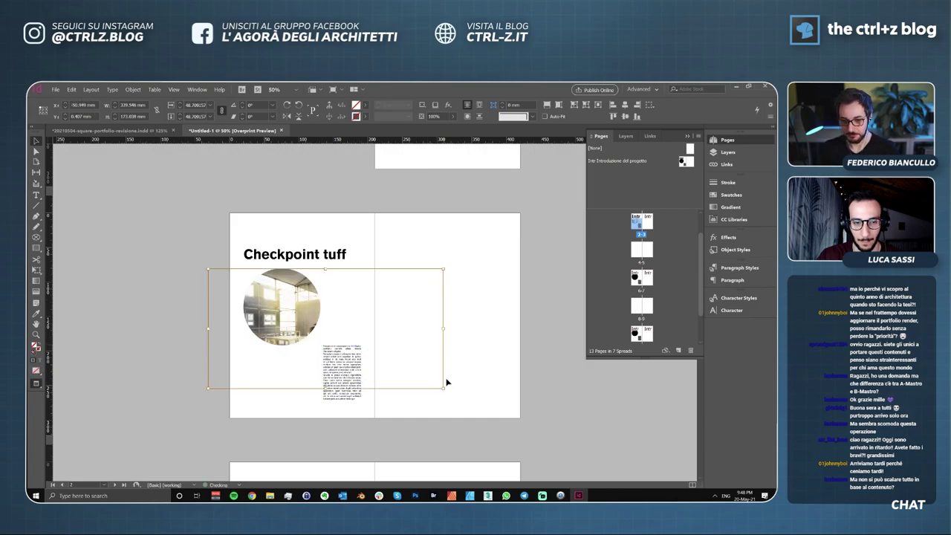
{"action": "left_click", "coordinate": [499, 321]}
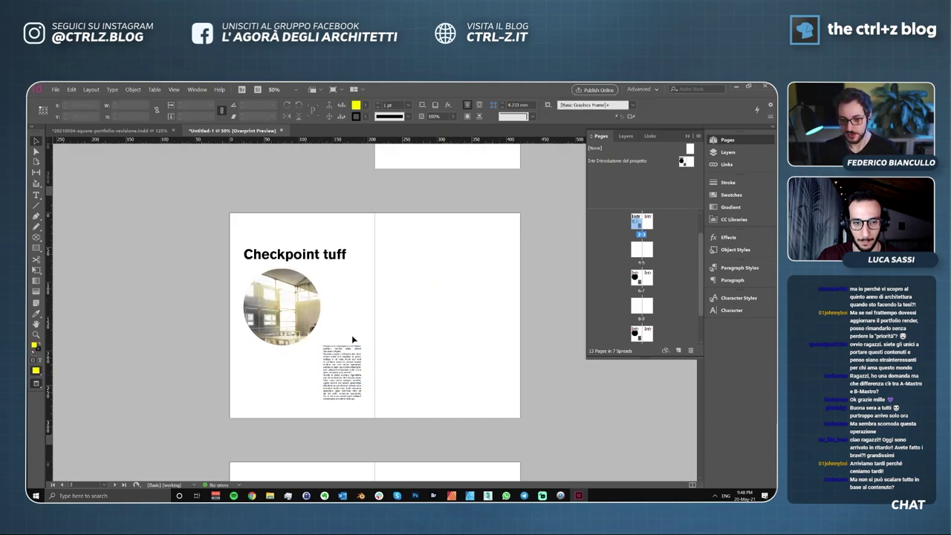
{"action": "left_click", "coordinate": [303, 295]}
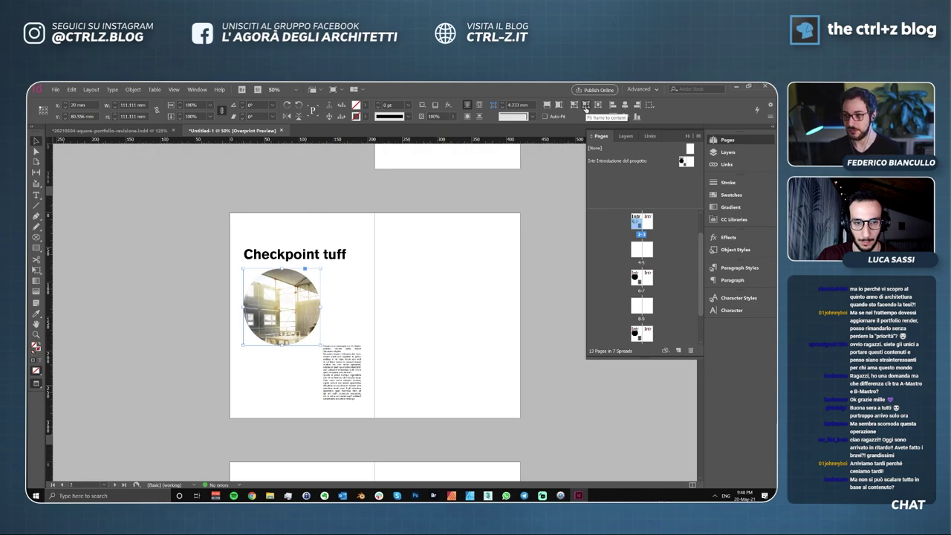
{"action": "left_click", "coordinate": [586, 108]}
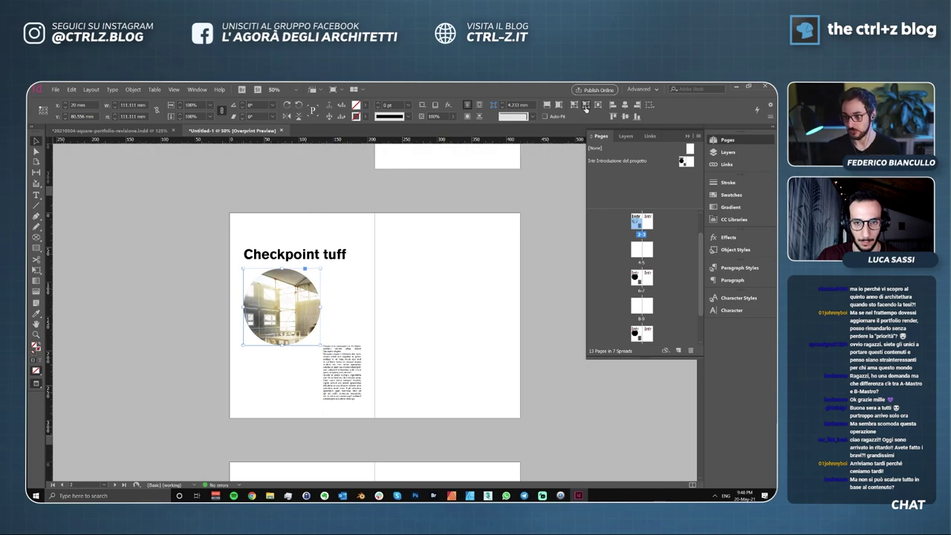
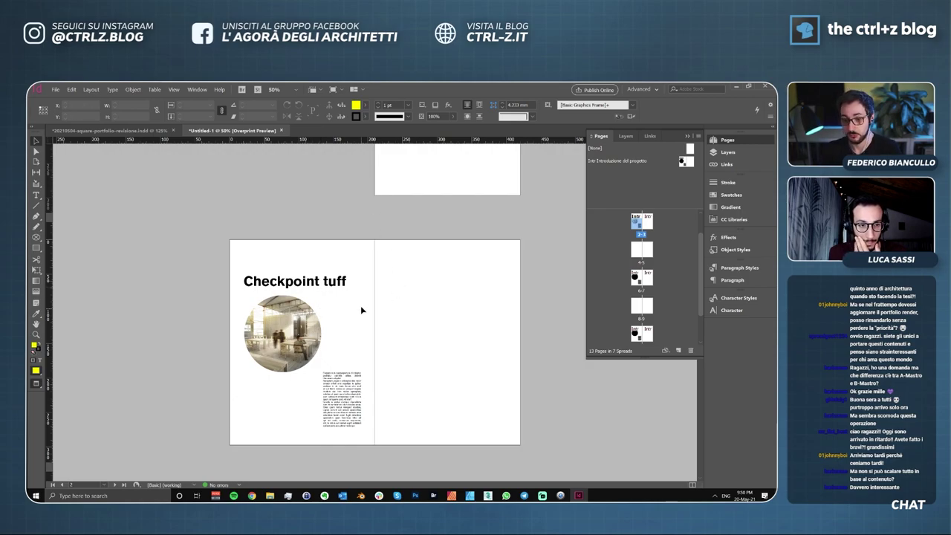
{"action": "key", "text": "w"}
{"action": "key", "text": "w"}
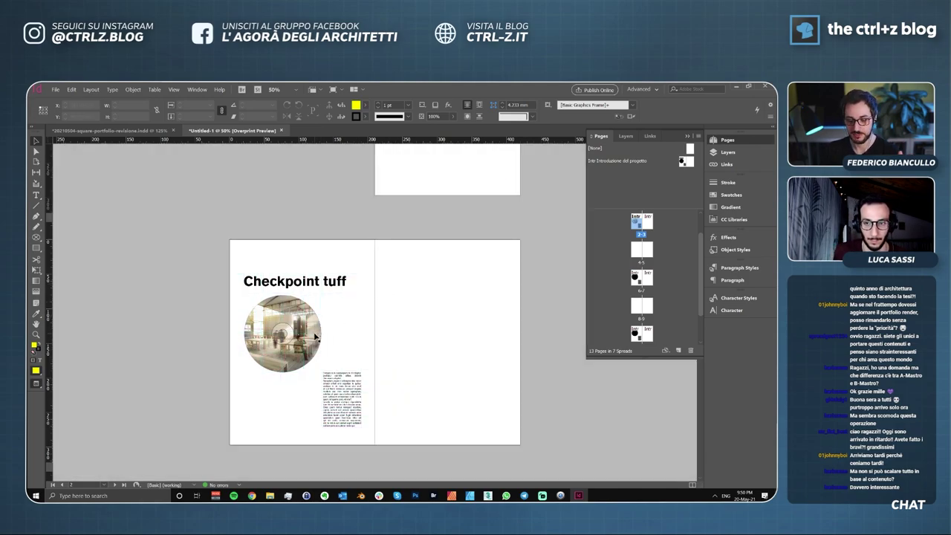
{"action": "left_click", "coordinate": [313, 334]}
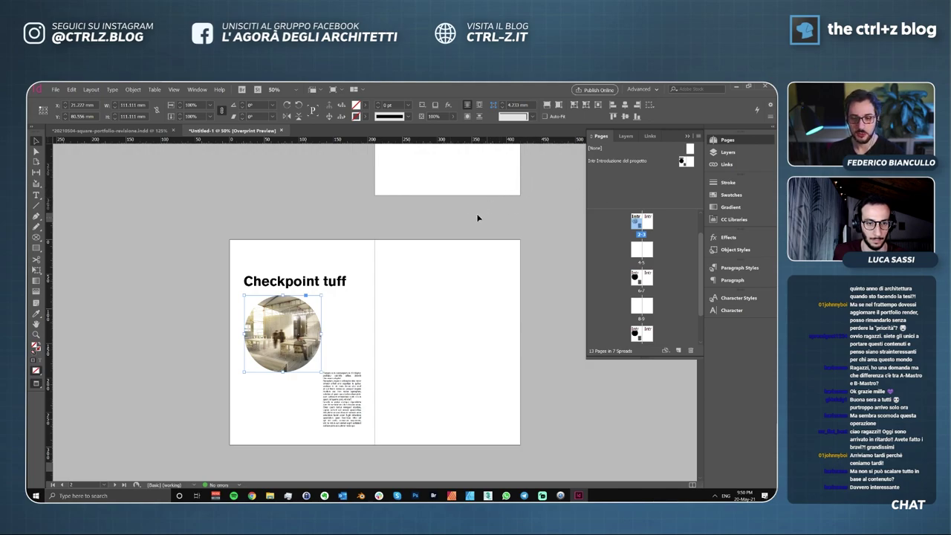
{"action": "left_click", "coordinate": [375, 353]}
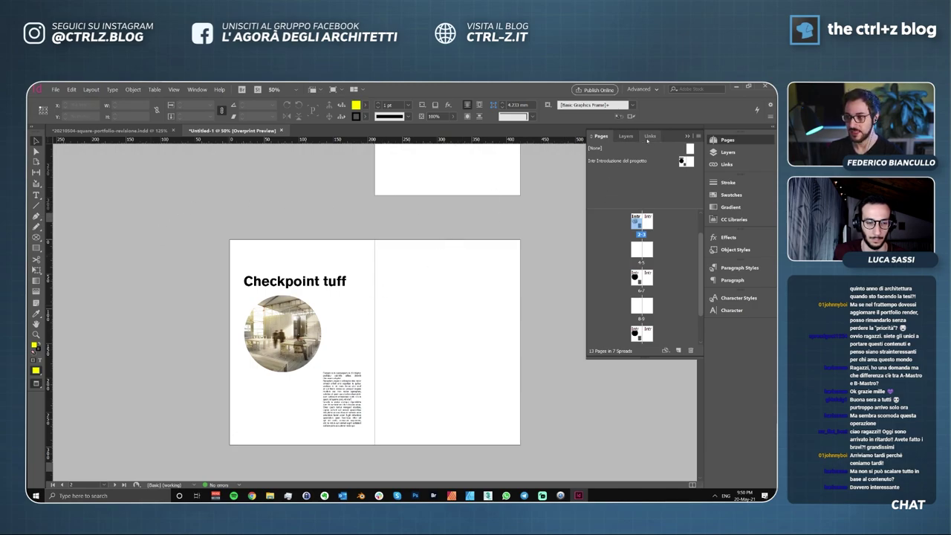
Display the document's linked files and check which one belongs to the render in the circle.
{"action": "left_click", "coordinate": [196, 89]}
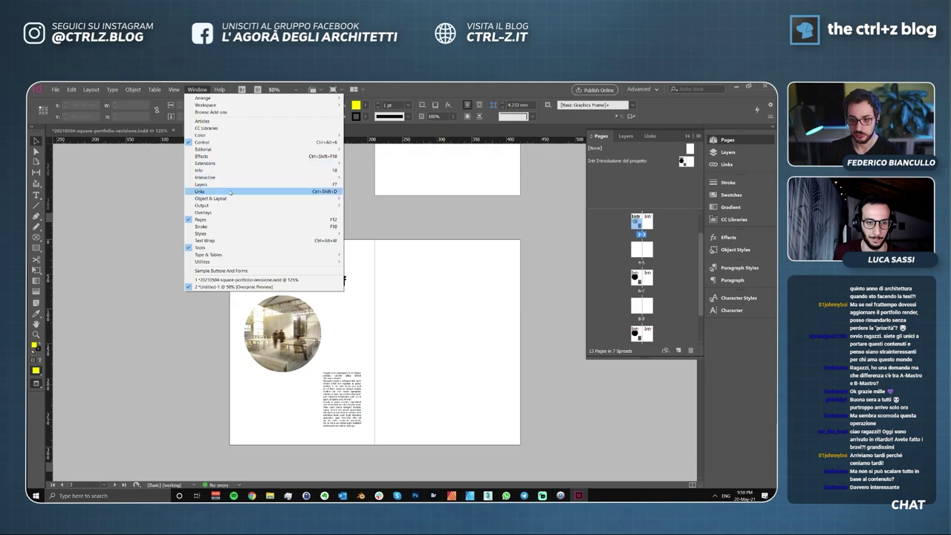
{"action": "left_click", "coordinate": [231, 192]}
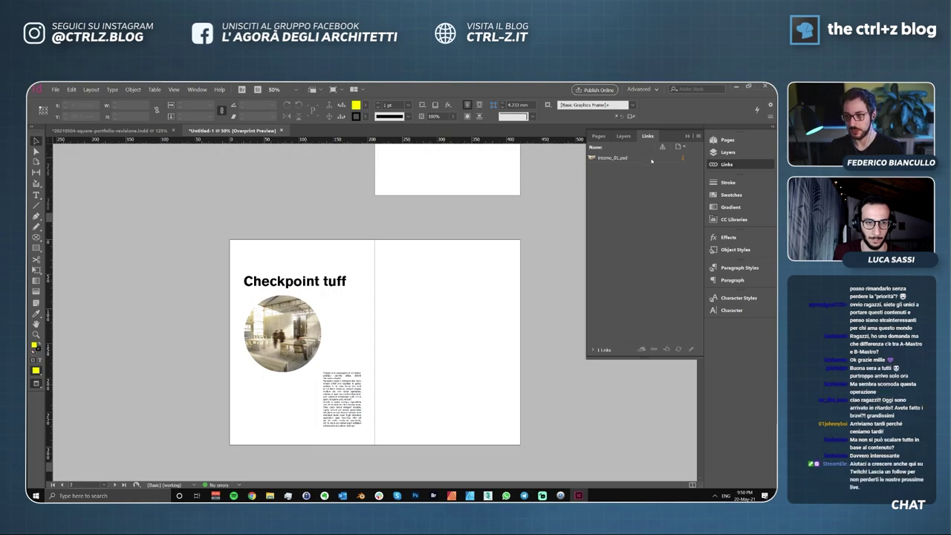
{"action": "left_click", "coordinate": [283, 330]}
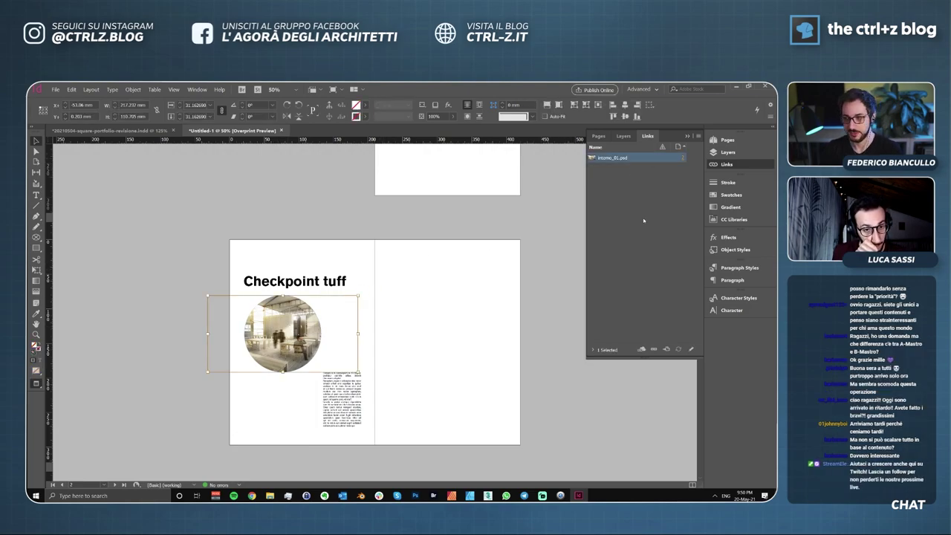
{"action": "left_click", "coordinate": [431, 291]}
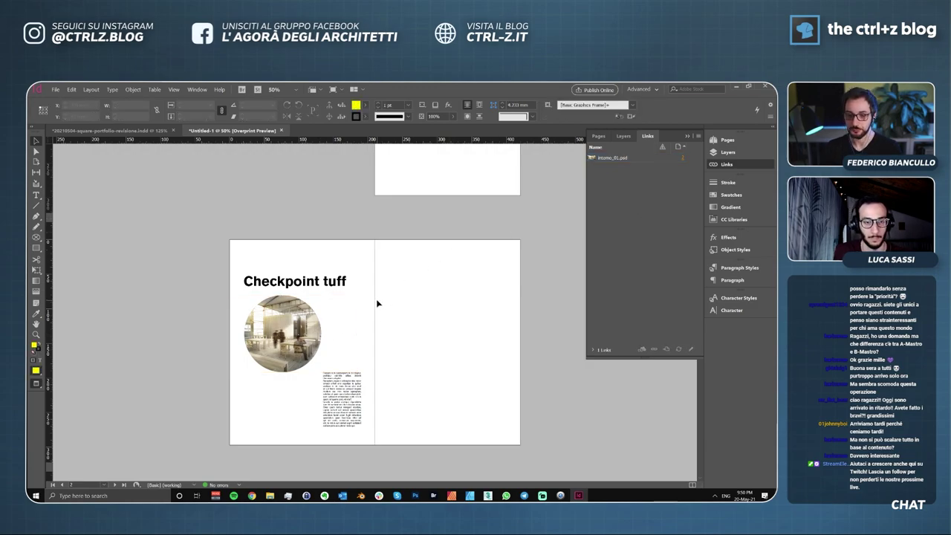
Reveal the linked interno_01.psd in Explorer, view its source folder, and close the folder window.
{"action": "right_click", "coordinate": [639, 159]}
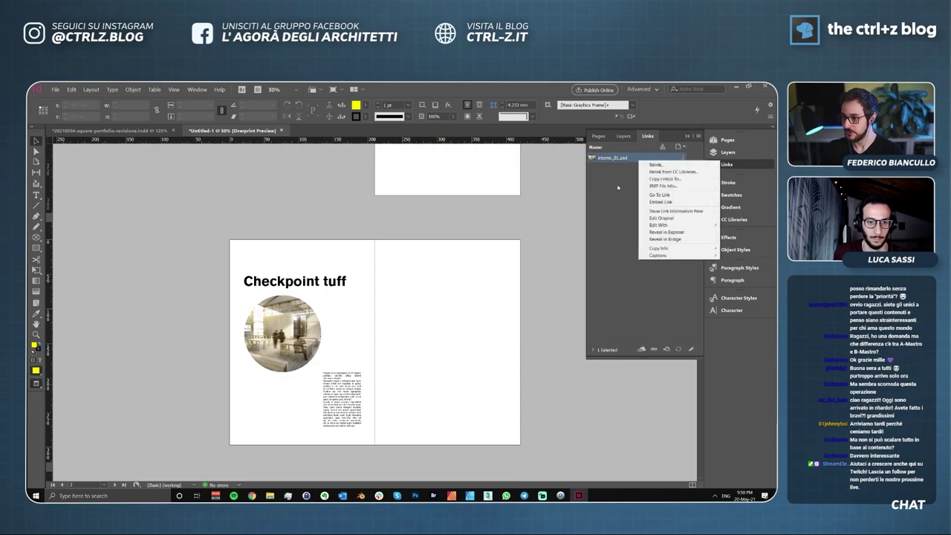
{"action": "left_click", "coordinate": [677, 231]}
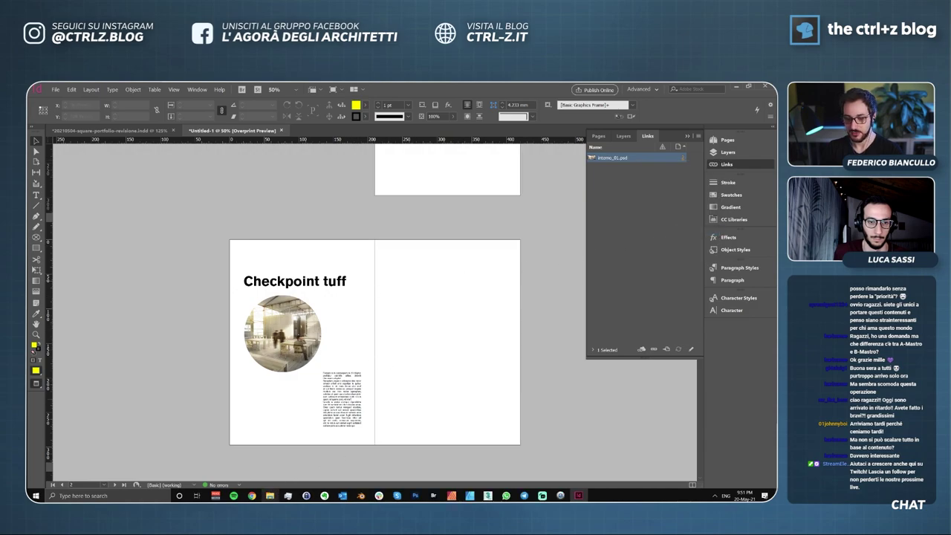
{"action": "mouse_move", "coordinate": [270, 496]}
{"action": "left_click", "coordinate": [294, 461]}
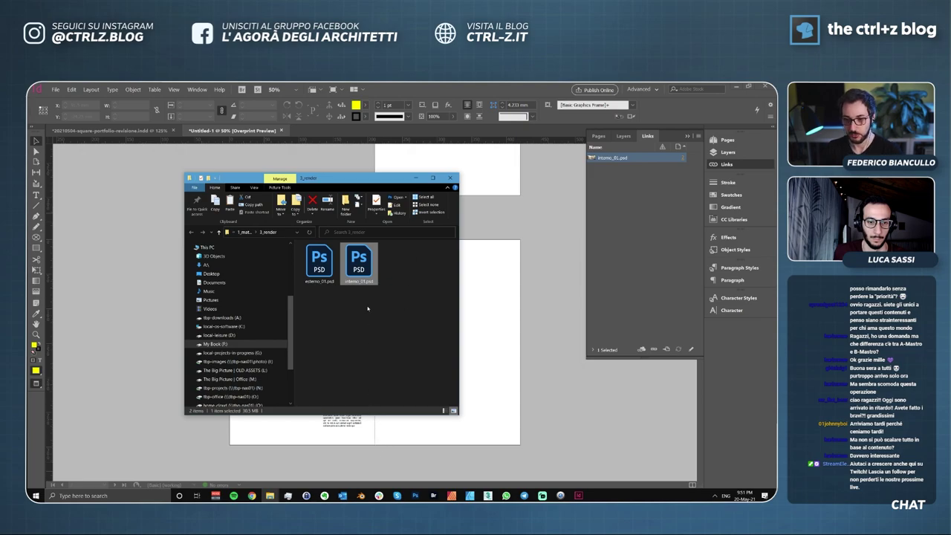
{"action": "left_click", "coordinate": [450, 178]}
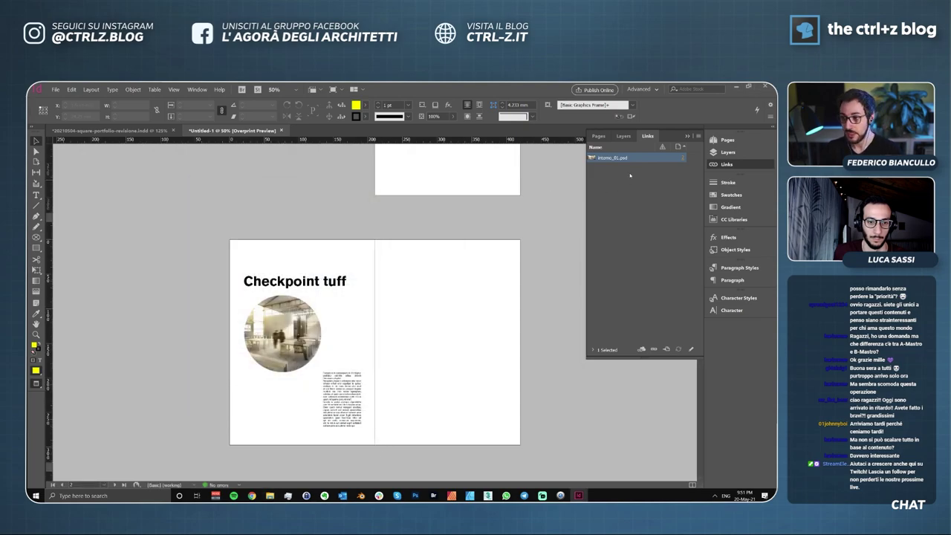
Open the linked interno_01.psd for editing in Adobe Photoshop 2021 and switch to the Pittura workspace.
{"action": "right_click", "coordinate": [630, 159]}
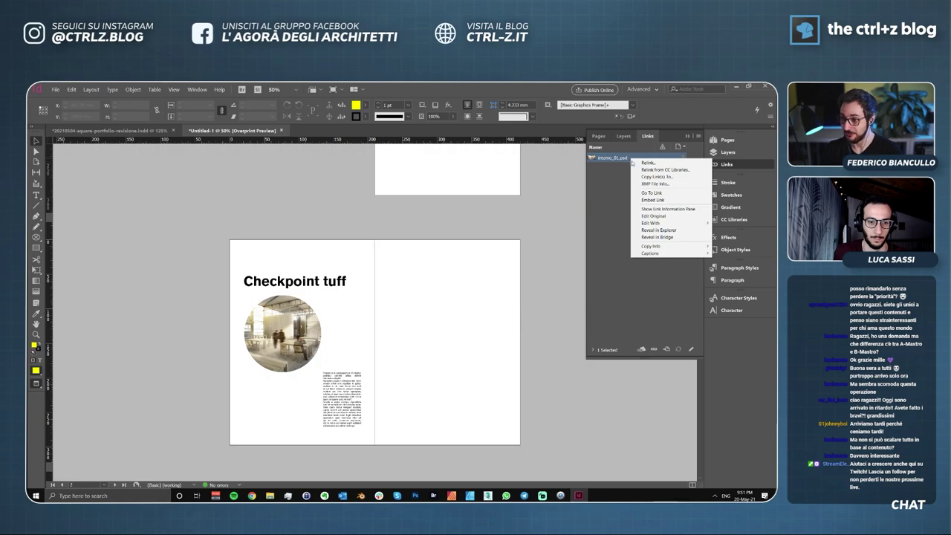
{"action": "mouse_move", "coordinate": [648, 224]}
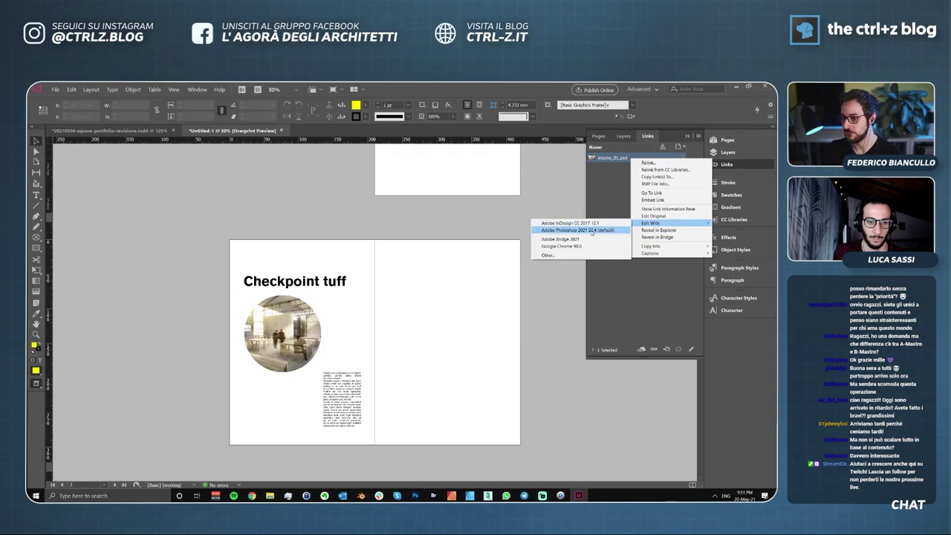
{"action": "left_click", "coordinate": [592, 231]}
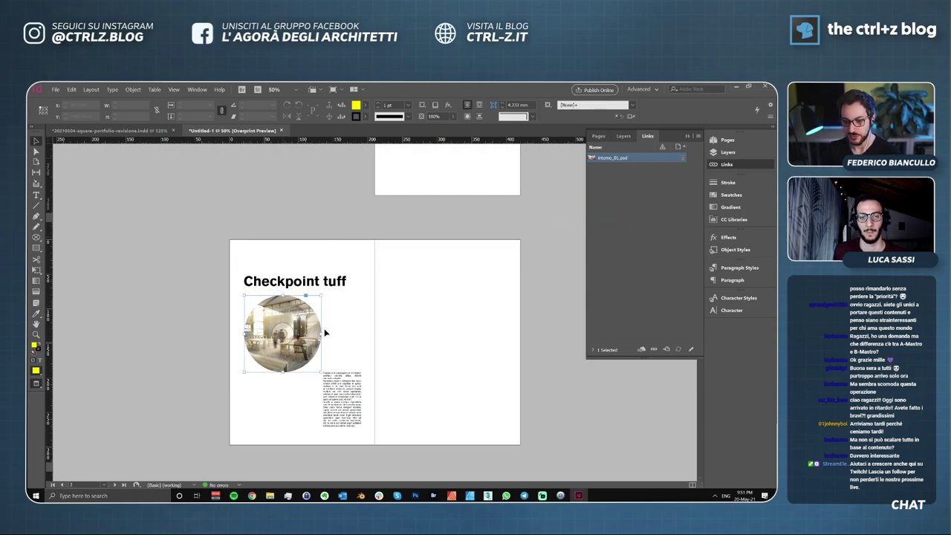
{"action": "left_click", "coordinate": [353, 314]}
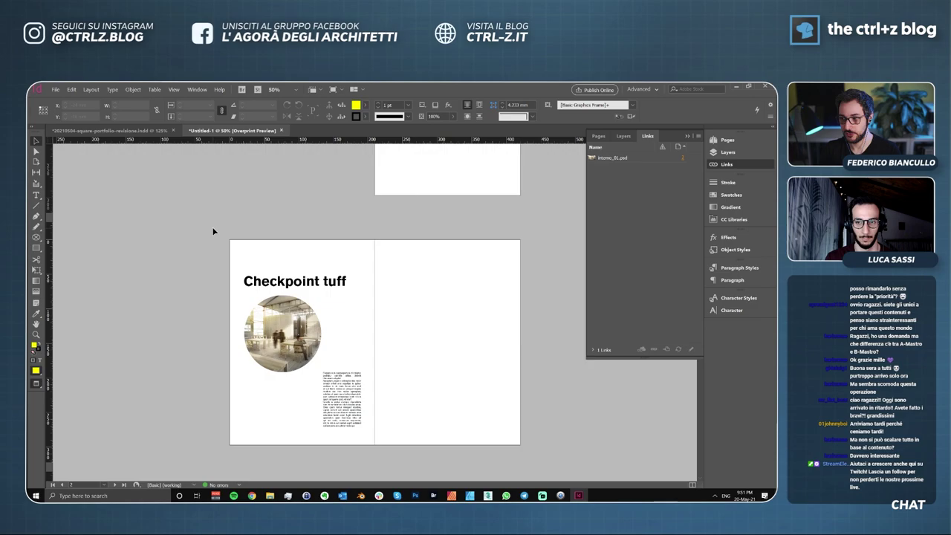
{"action": "key", "text": "alt+Tab"}
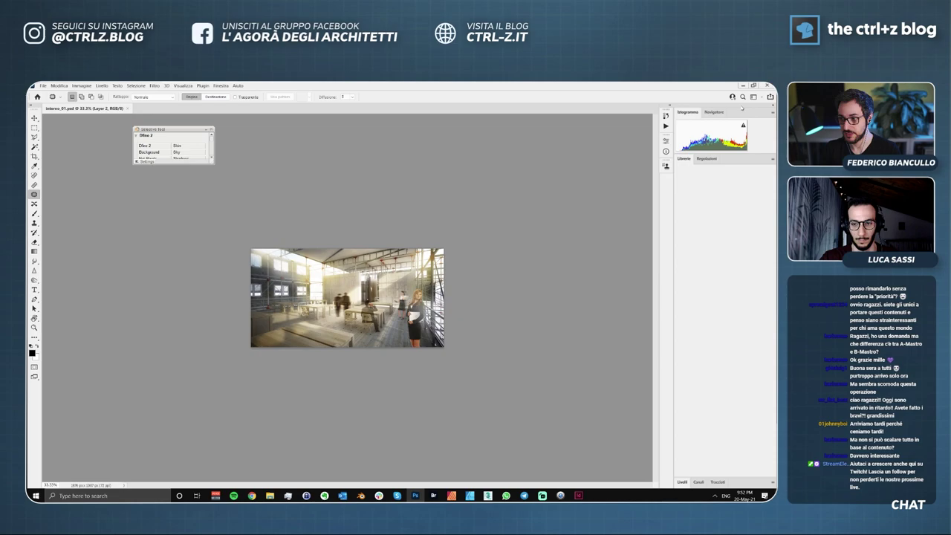
{"action": "left_click", "coordinate": [741, 108]}
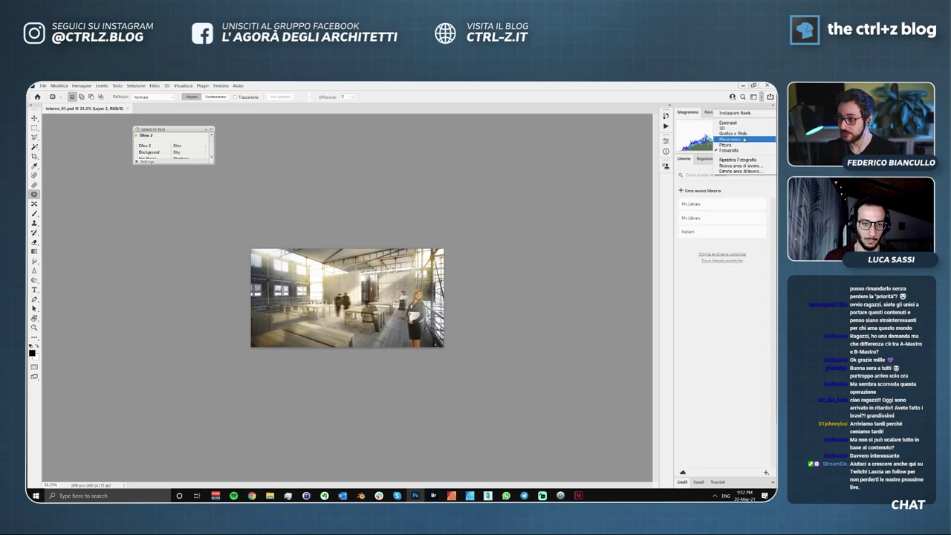
{"action": "left_click", "coordinate": [739, 151]}
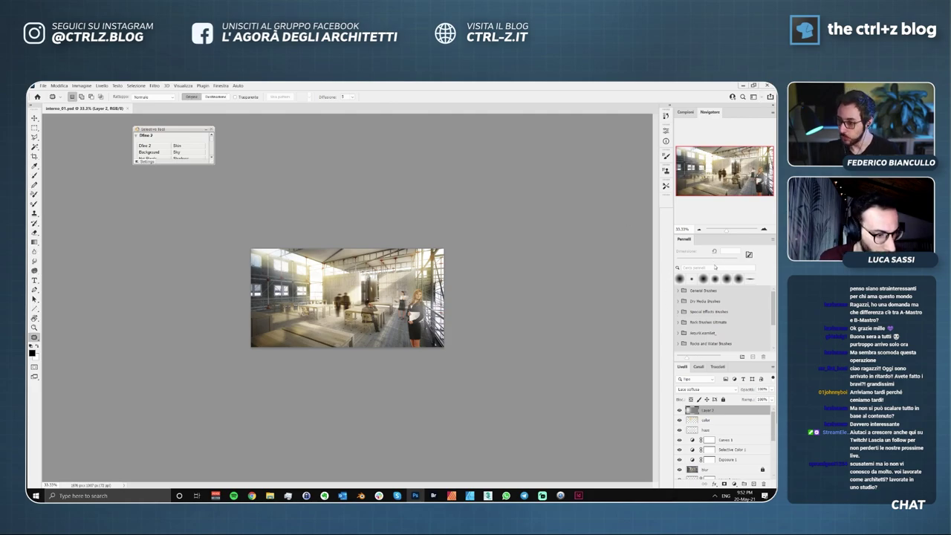
Hide all the people layers in the interior render, including Layer 1, Layer 1 copy and the vp_business layers, and save the PSD.
{"action": "scroll", "coordinate": [712, 419], "scroll_direction": "down", "scroll_amount": 1}
{"action": "scroll", "coordinate": [711, 419], "scroll_direction": "down", "scroll_amount": 2}
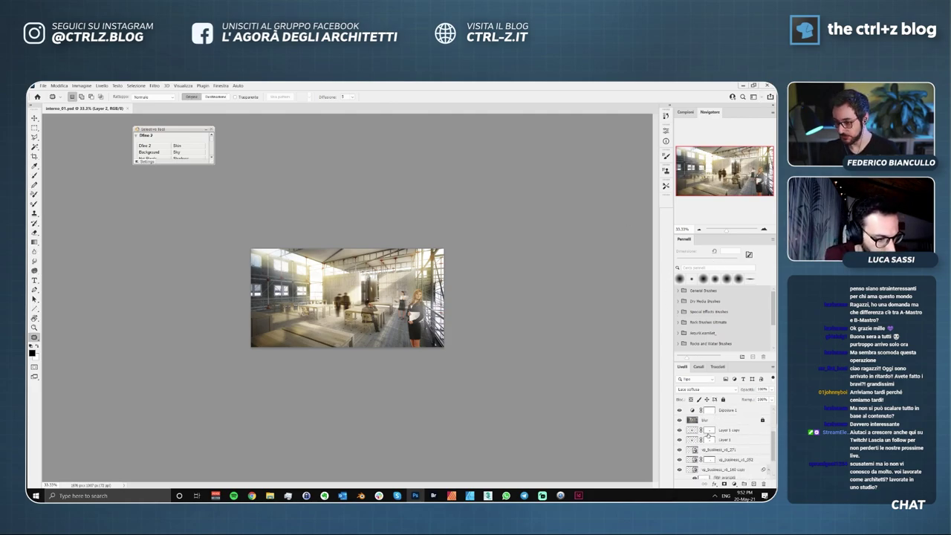
{"action": "left_click", "coordinate": [678, 420]}
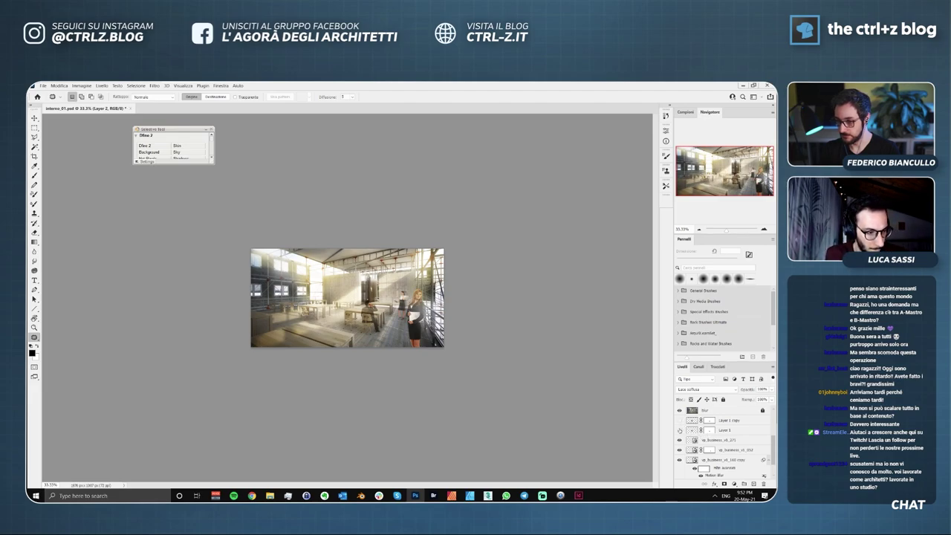
{"action": "left_click", "coordinate": [678, 440]}
{"action": "left_click", "coordinate": [678, 449]}
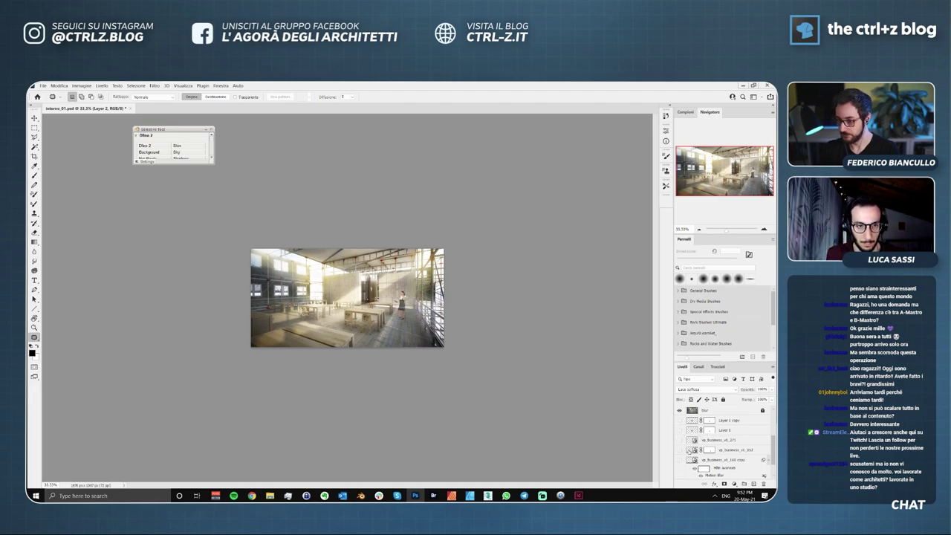
{"action": "scroll", "coordinate": [689, 450], "scroll_direction": "down", "scroll_amount": 1}
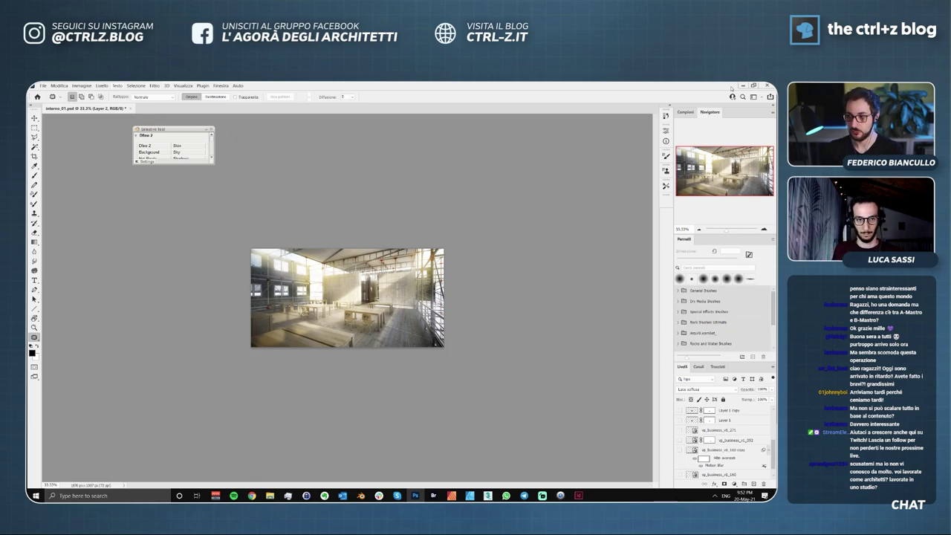
{"action": "left_click", "coordinate": [43, 85]}
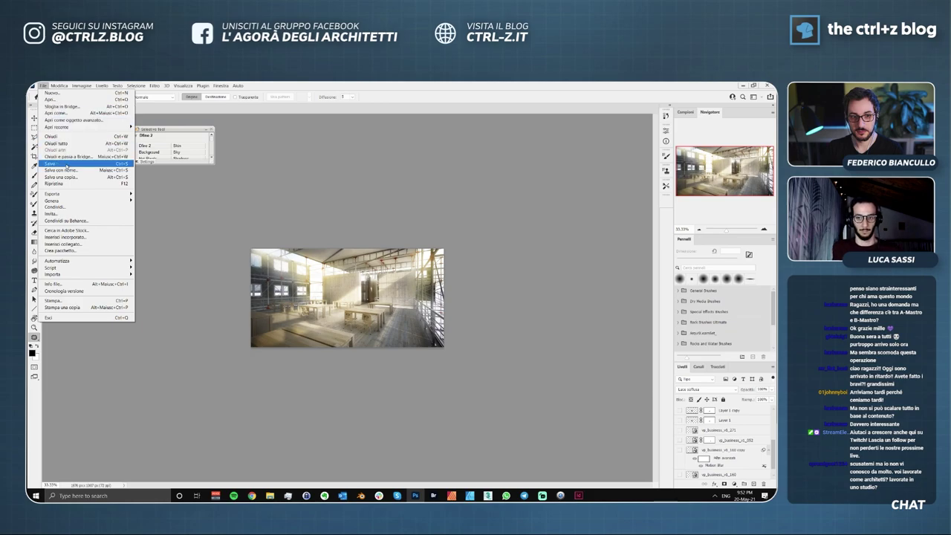
{"action": "left_click", "coordinate": [68, 164]}
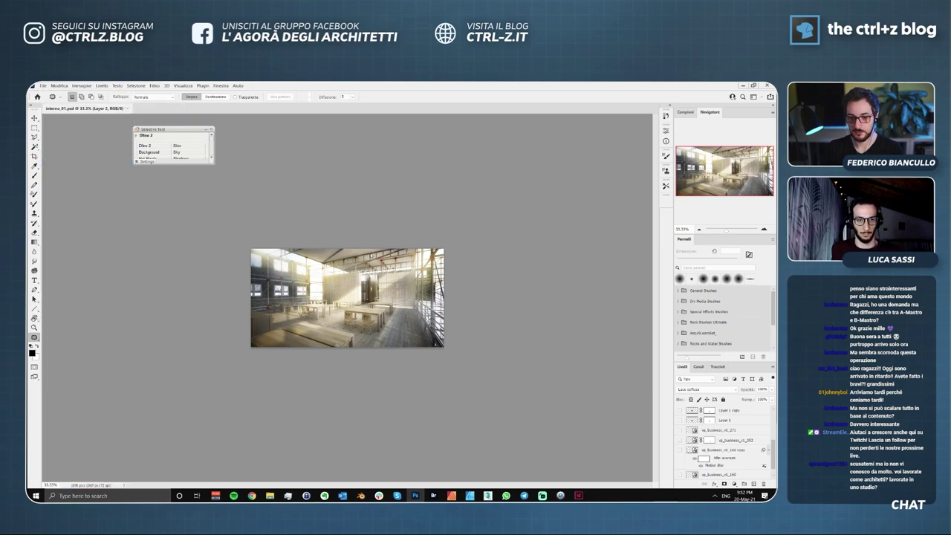
Close Photoshop, return to the InDesign portfolio, and reposition the interior render within its circular frame to show more of its windowed side.
{"action": "left_click", "coordinate": [765, 86]}
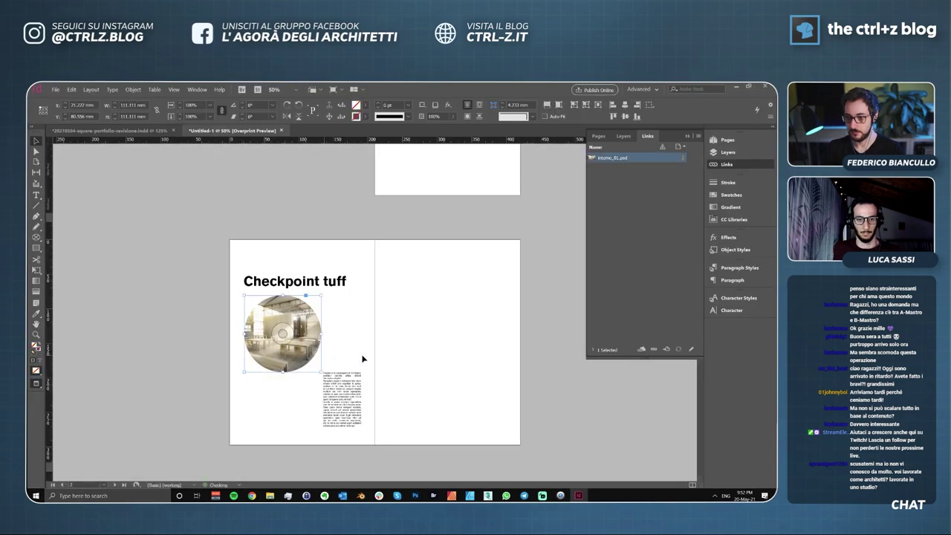
{"action": "scroll", "coordinate": [292, 357], "scroll_direction": "up", "scroll_amount": 4}
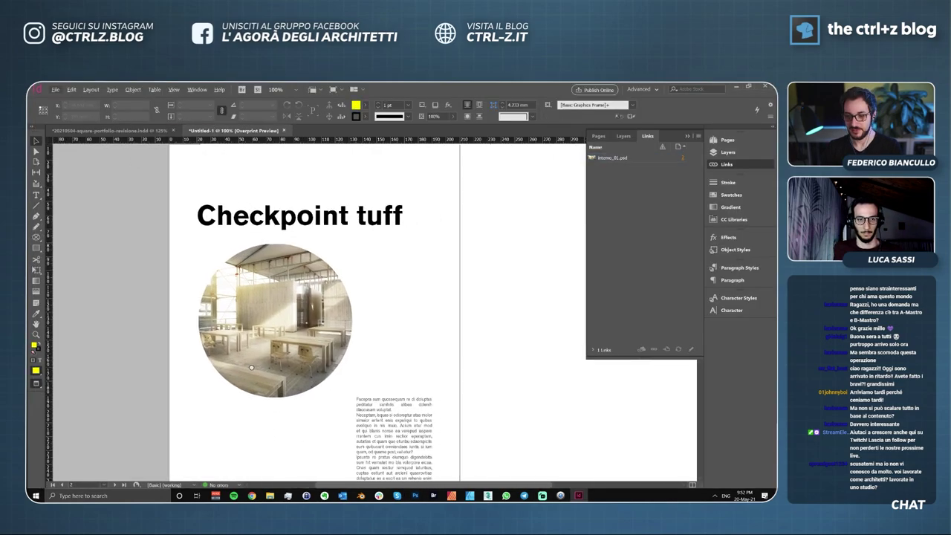
{"action": "mouse_move", "coordinate": [279, 346]}
{"action": "left_mouse_down"}
{"action": "mouse_move", "coordinate": [344, 347]}
{"action": "mouse_move", "coordinate": [280, 342]}
{"action": "left_mouse_up"}
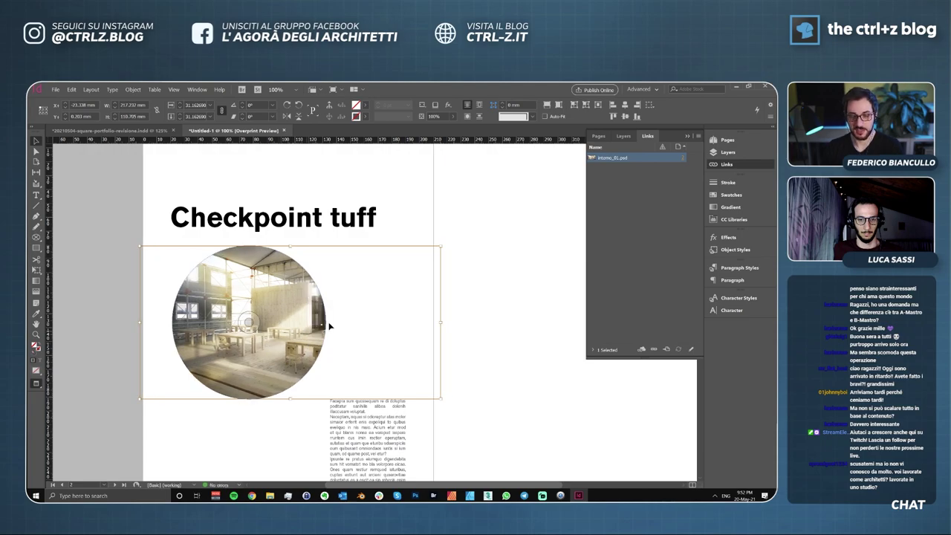
{"action": "left_click", "coordinate": [431, 255]}
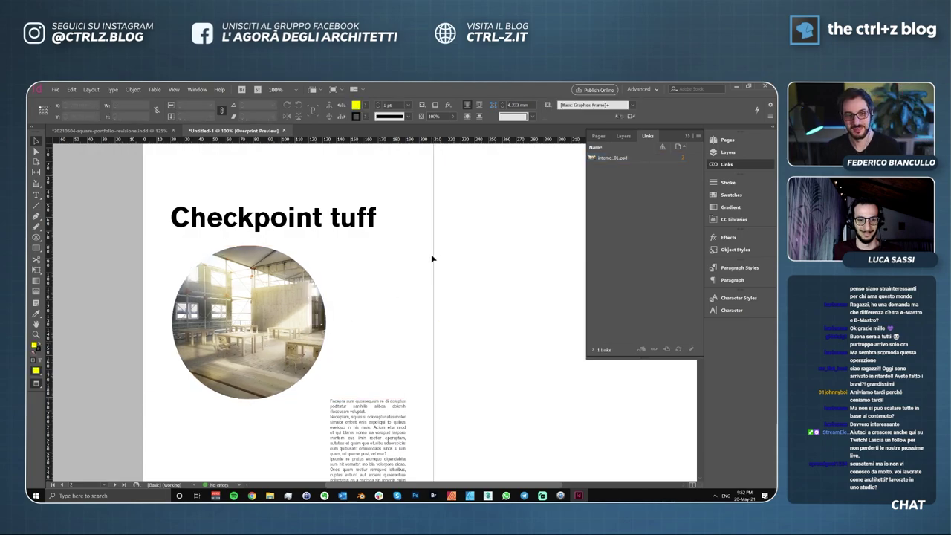
Reveal the circle's linked interno_01.psd in Explorer and open that file from its source folder in Photoshop.
{"action": "left_click", "coordinate": [263, 341]}
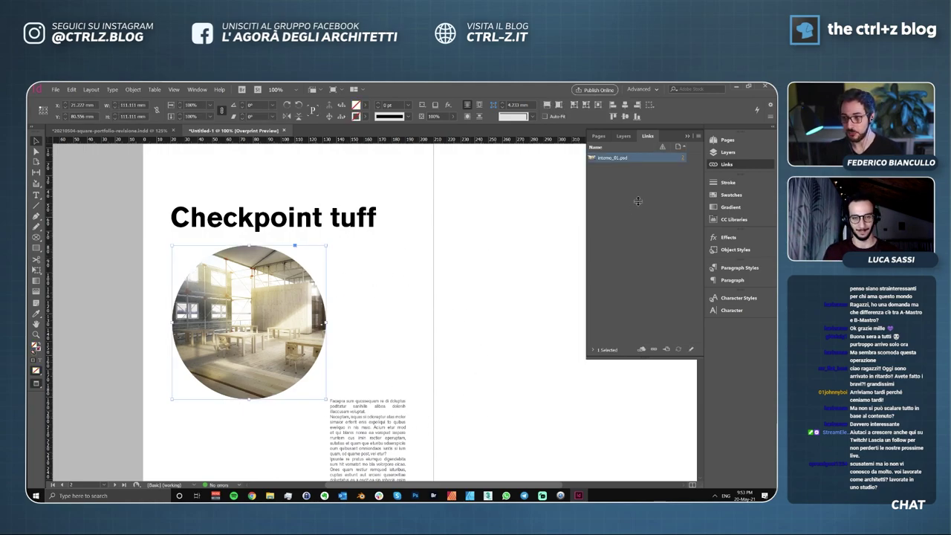
{"action": "left_click", "coordinate": [632, 159]}
{"action": "right_click", "coordinate": [632, 159]}
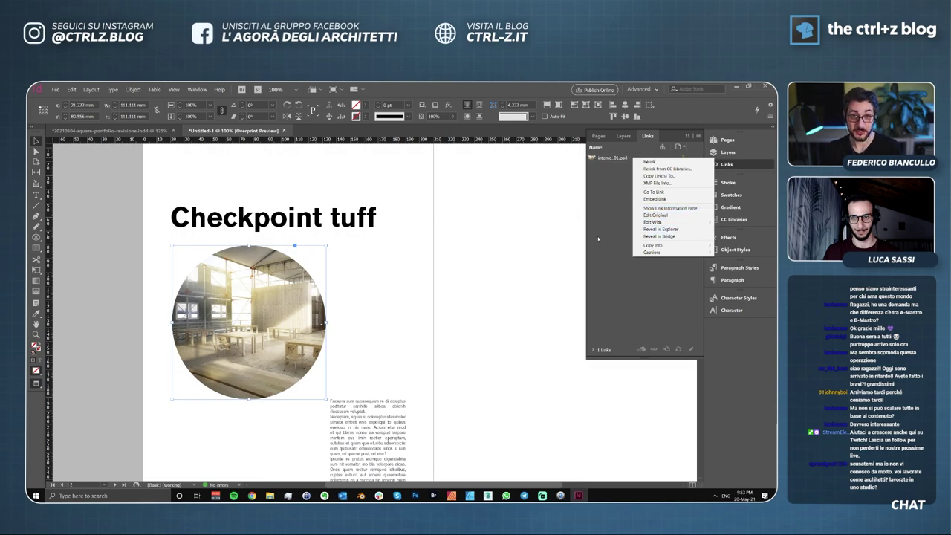
{"action": "left_click", "coordinate": [653, 230]}
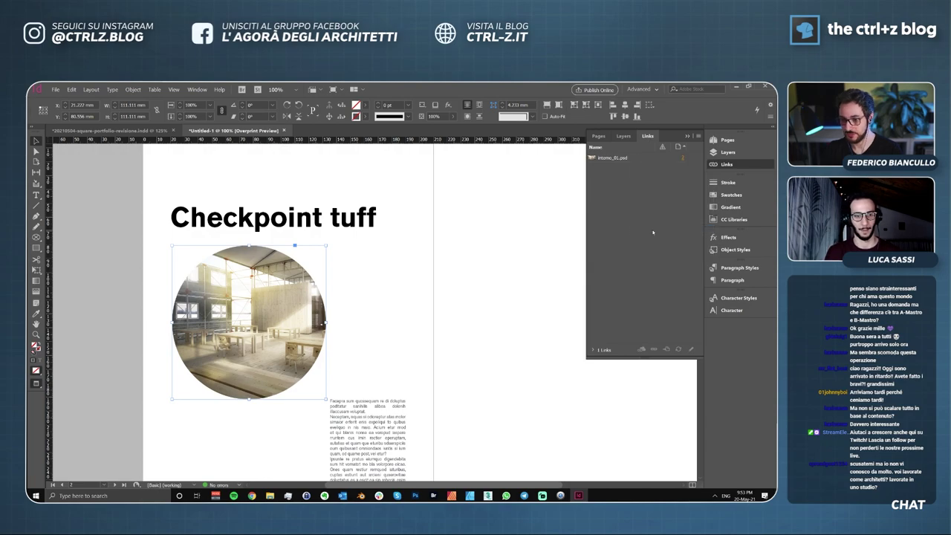
{"action": "mouse_move", "coordinate": [269, 496]}
{"action": "left_click", "coordinate": [312, 464]}
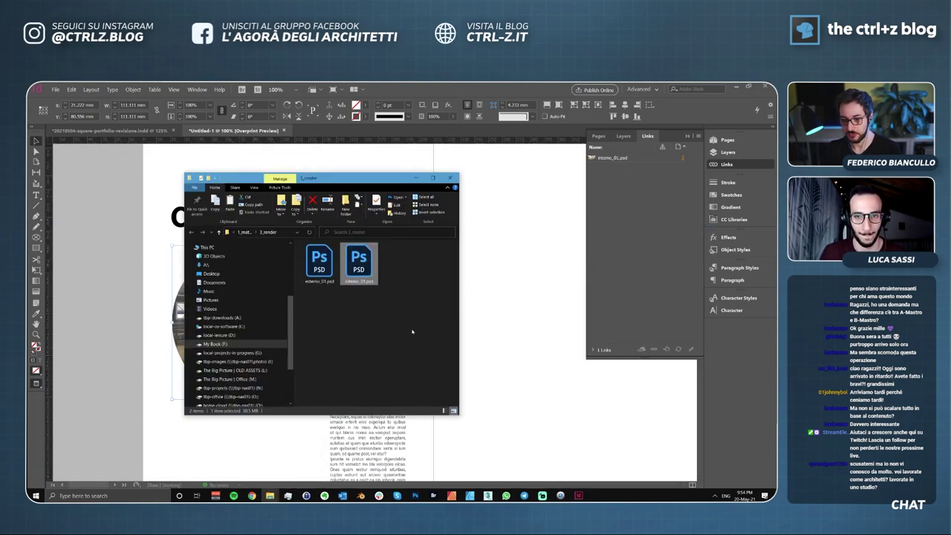
{"action": "double_click", "coordinate": [369, 271]}
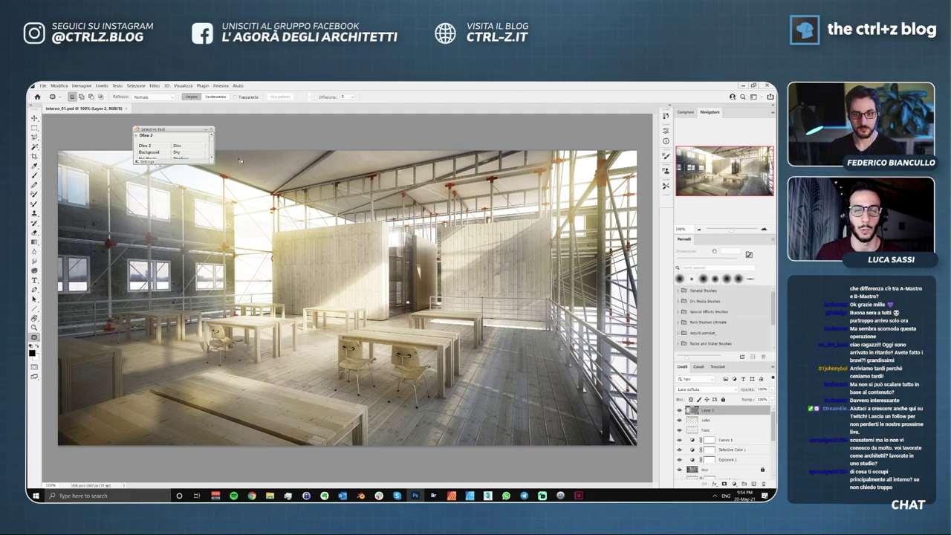
Close the floating Selective Tool palette covering the interior render and locate the hidden people layers.
{"action": "left_click", "coordinate": [211, 130]}
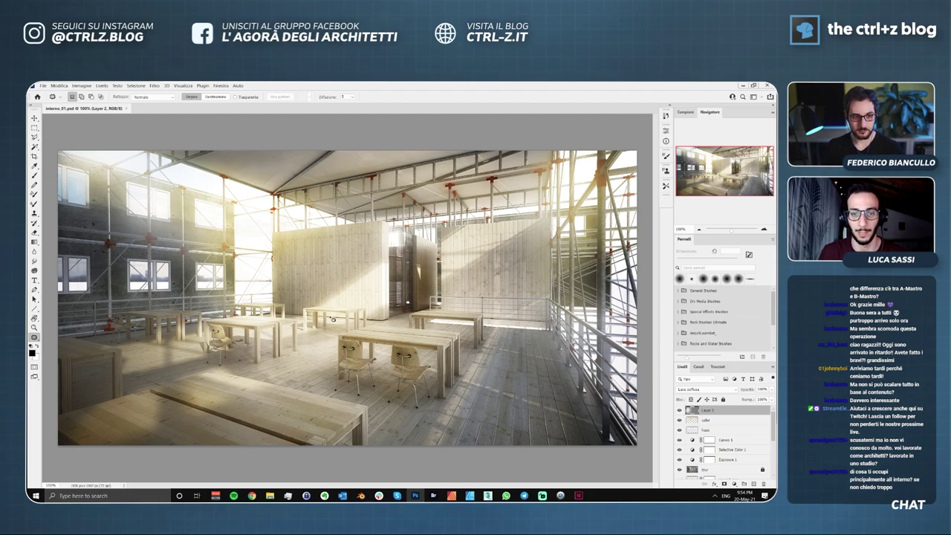
{"action": "scroll", "coordinate": [720, 438], "scroll_direction": "down", "scroll_amount": 5}
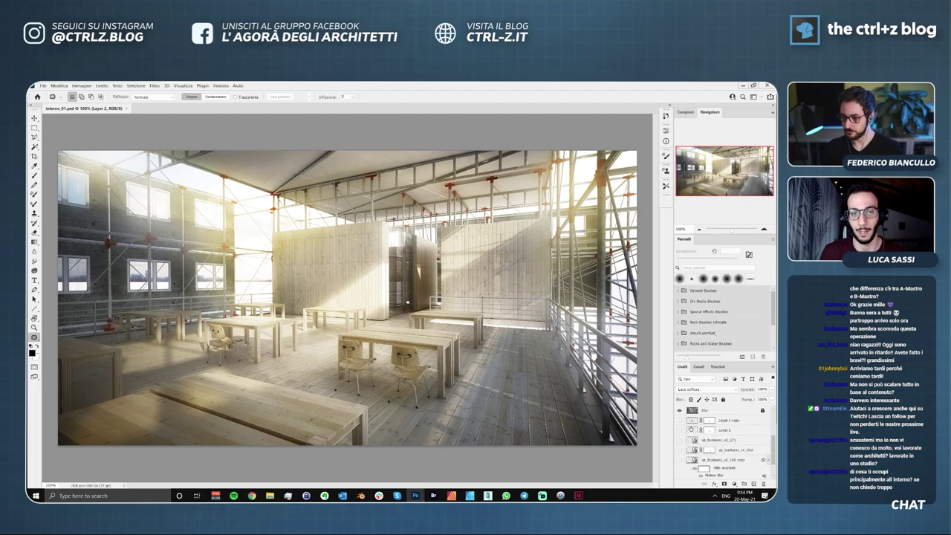